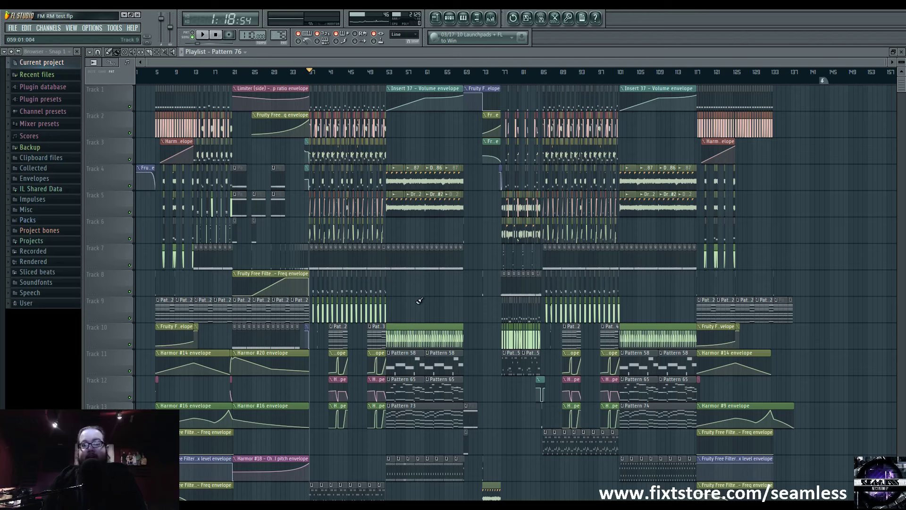
Step: Open the Sytrus synth on the BTFM 2 channel to view its operator settings and modulation matrix
{"action": "scroll", "coordinate": [413, 299], "scroll_direction": "up", "scroll_amount": 6}
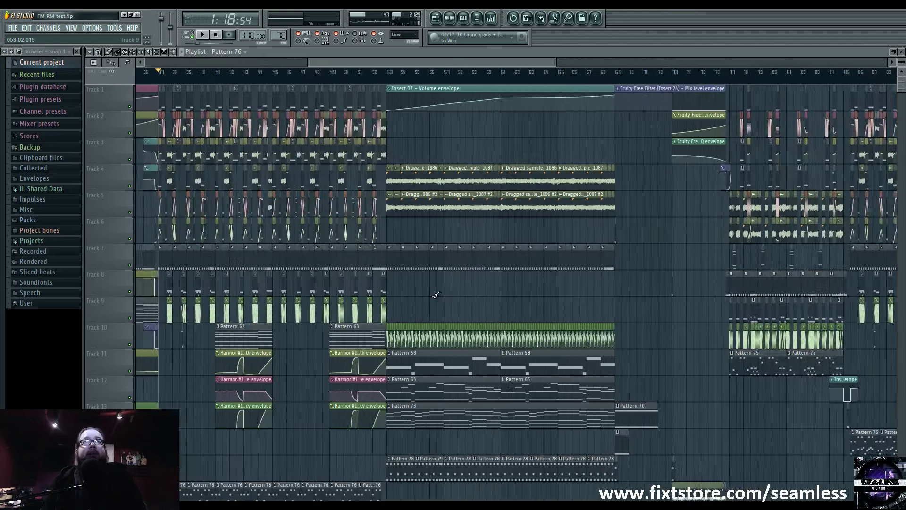
{"action": "scroll", "coordinate": [578, 307], "scroll_direction": "down", "scroll_amount": 5}
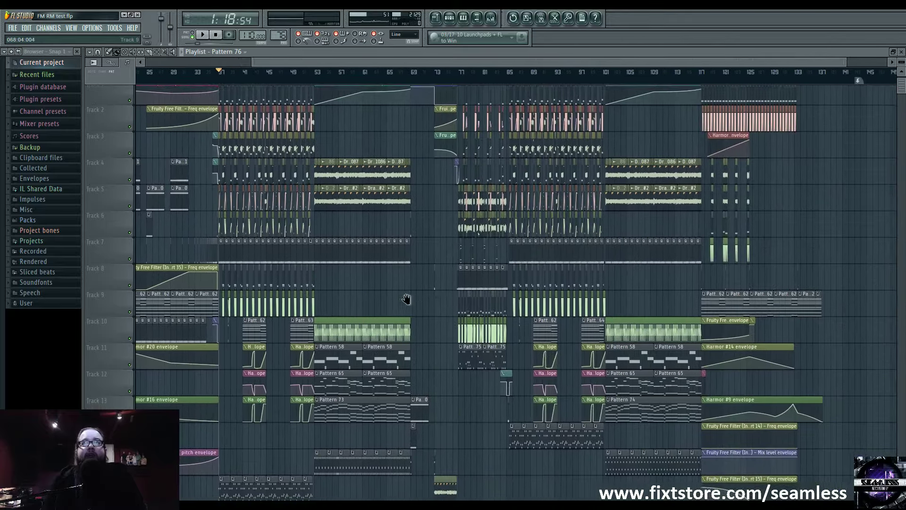
{"action": "left_click_drag", "start_coordinate": [406, 299], "coordinate": [481, 303]}
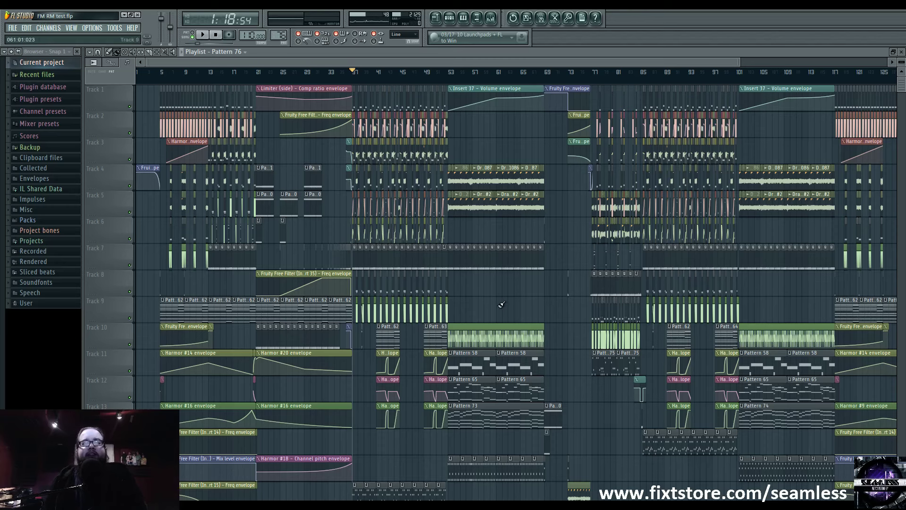
{"action": "scroll", "coordinate": [483, 299], "scroll_direction": "up", "scroll_amount": 8}
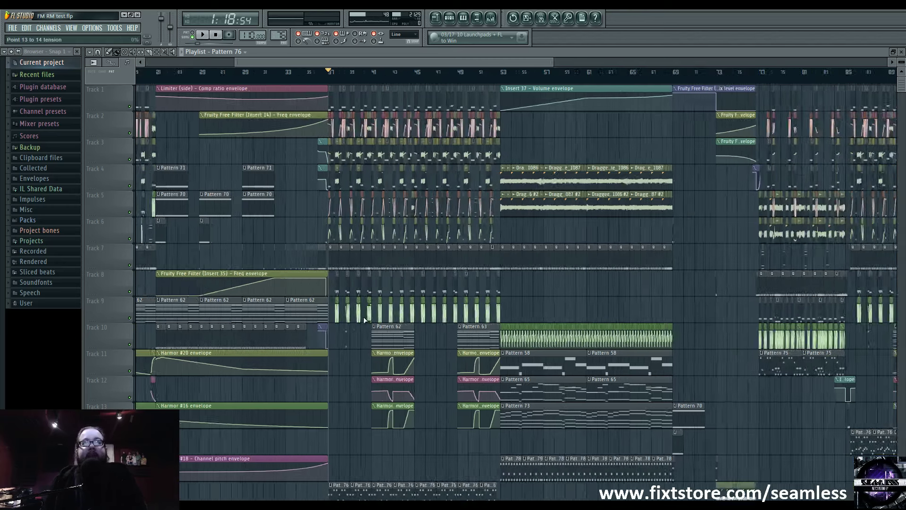
{"action": "scroll", "coordinate": [319, 335], "scroll_direction": "up", "scroll_amount": 2}
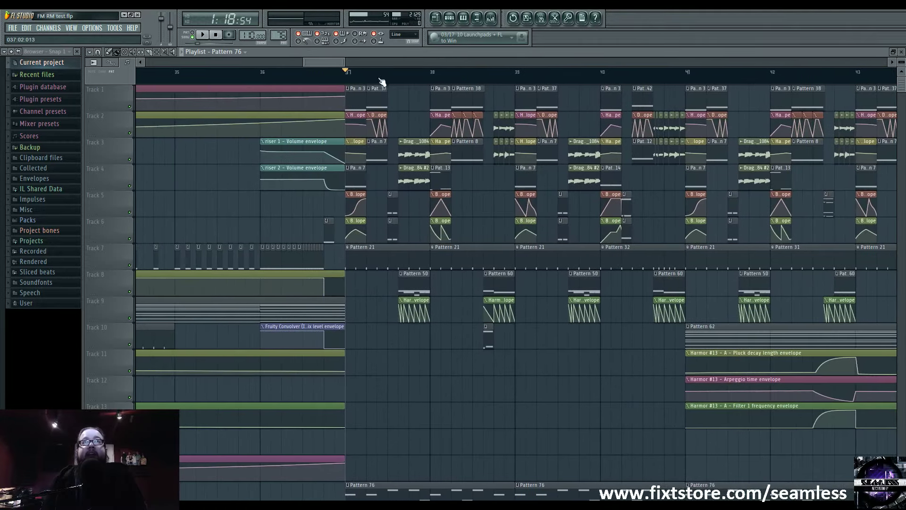
{"action": "left_click", "coordinate": [450, 20]}
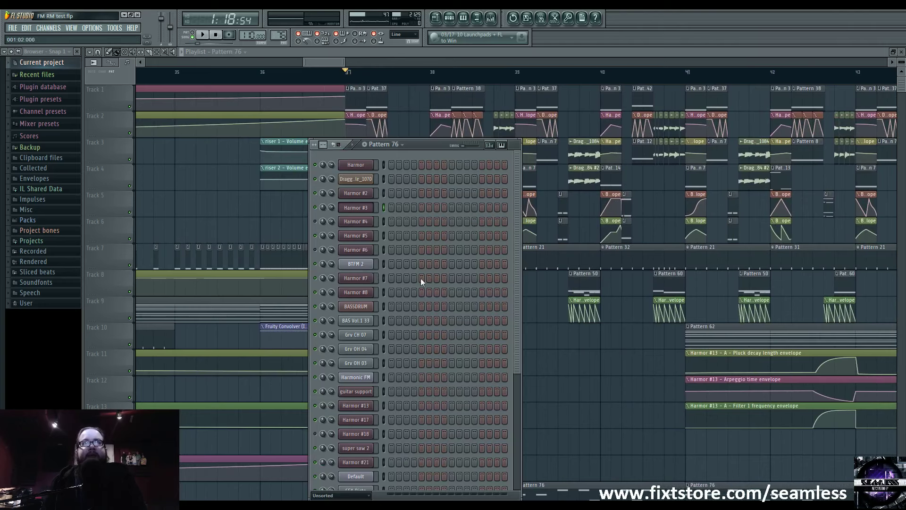
{"action": "left_click", "coordinate": [369, 265]}
{"action": "left_click_drag", "start_coordinate": [372, 273], "coordinate": [438, 266]}
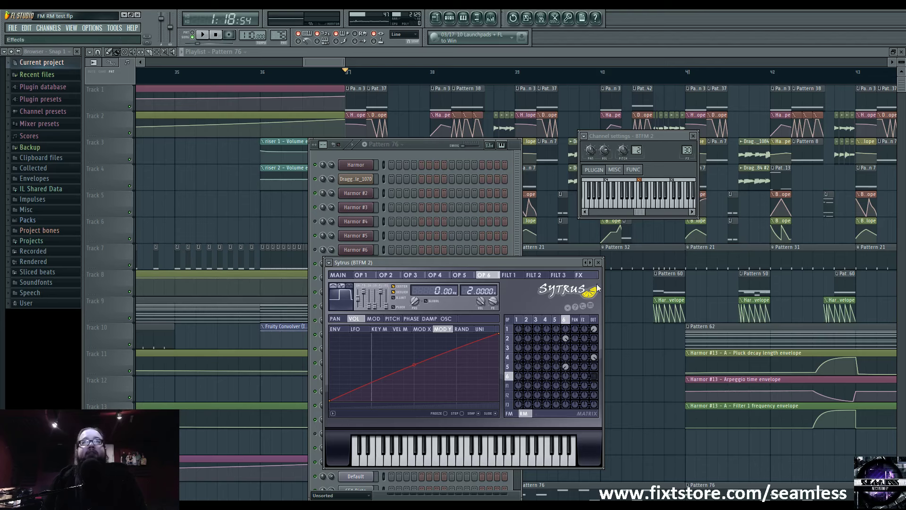
Step: Show the mixer and play the song from bar 37 to watch the insert meters
{"action": "key", "text": "F12"}
{"action": "left_click", "coordinate": [490, 18]}
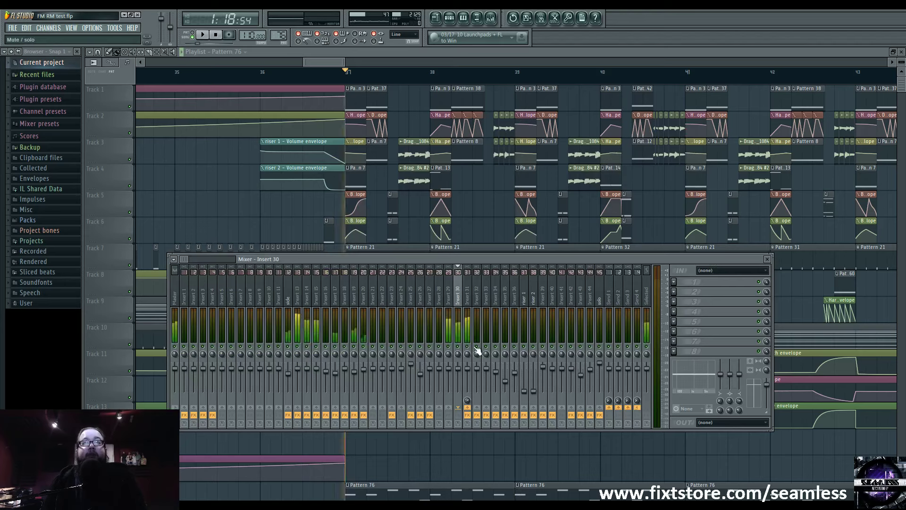
{"action": "key", "text": "space"}
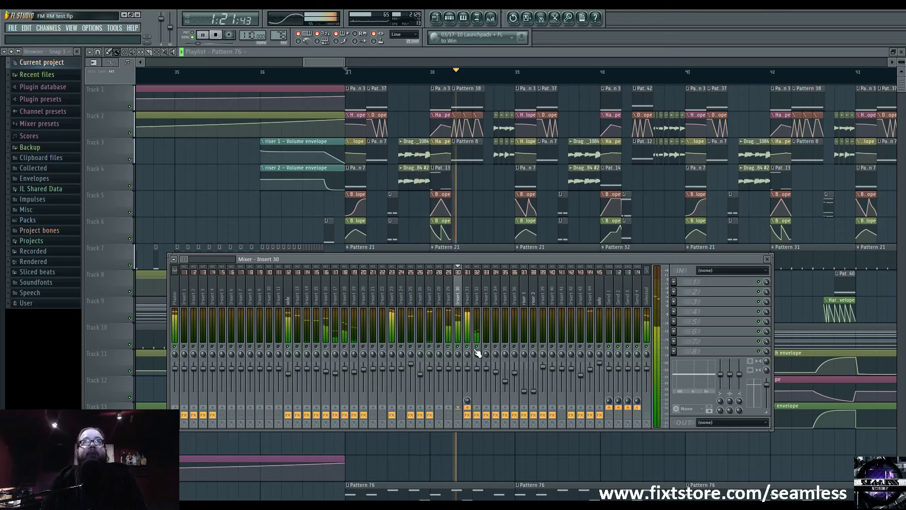
{"action": "key", "text": "space"}
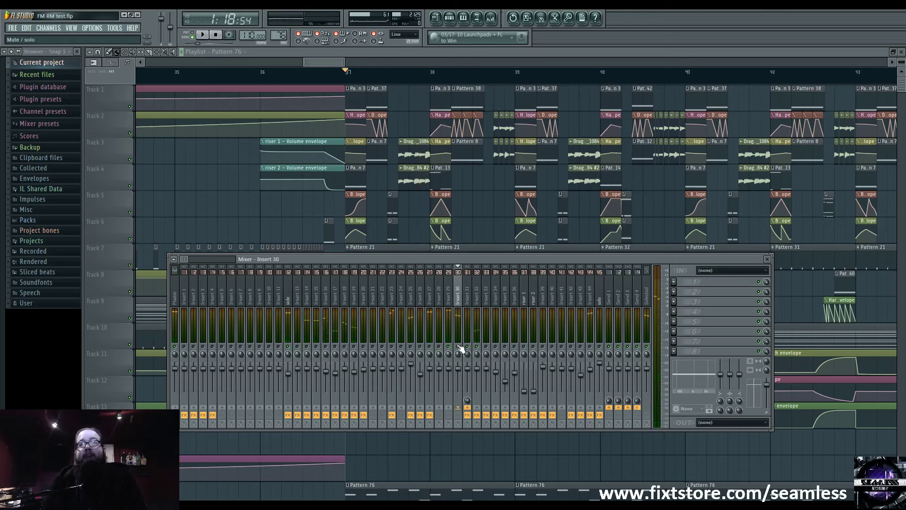
Step: Inspect the effect chains on Insert 32 and Insert 31, including the Vocodex settings on Insert 31
{"action": "left_click", "coordinate": [476, 298]}
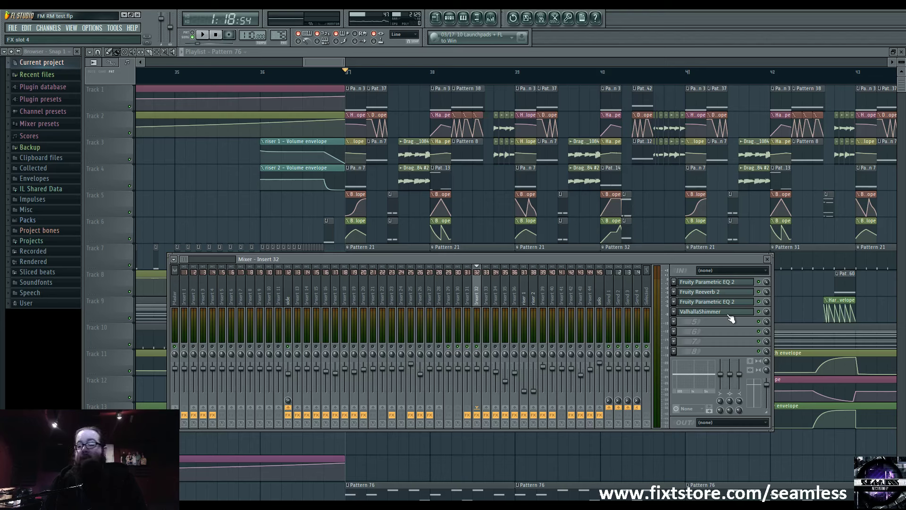
{"action": "left_click", "coordinate": [464, 302]}
{"action": "left_click", "coordinate": [470, 302]}
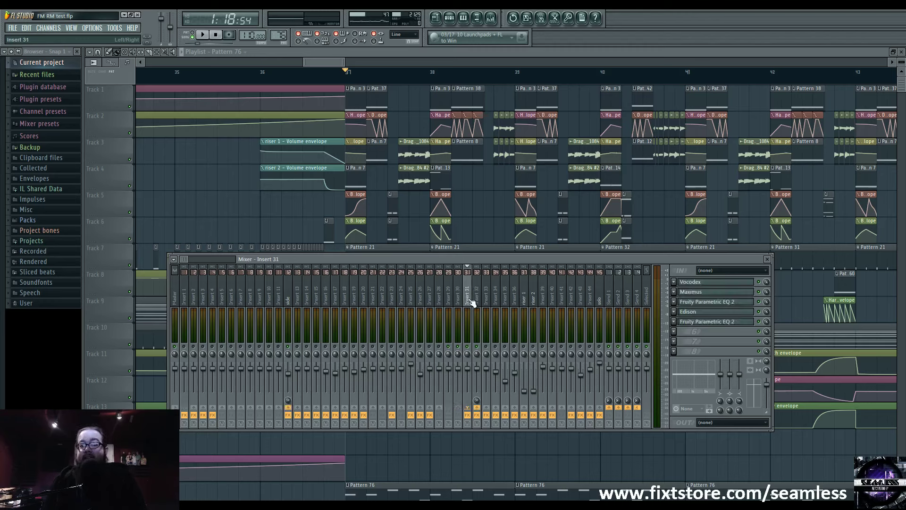
{"action": "left_click", "coordinate": [737, 282]}
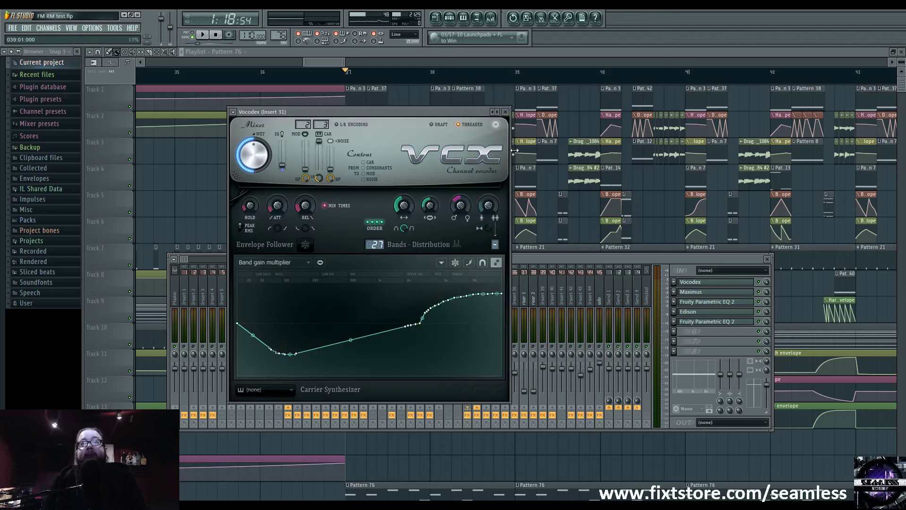
{"action": "left_click", "coordinate": [505, 111]}
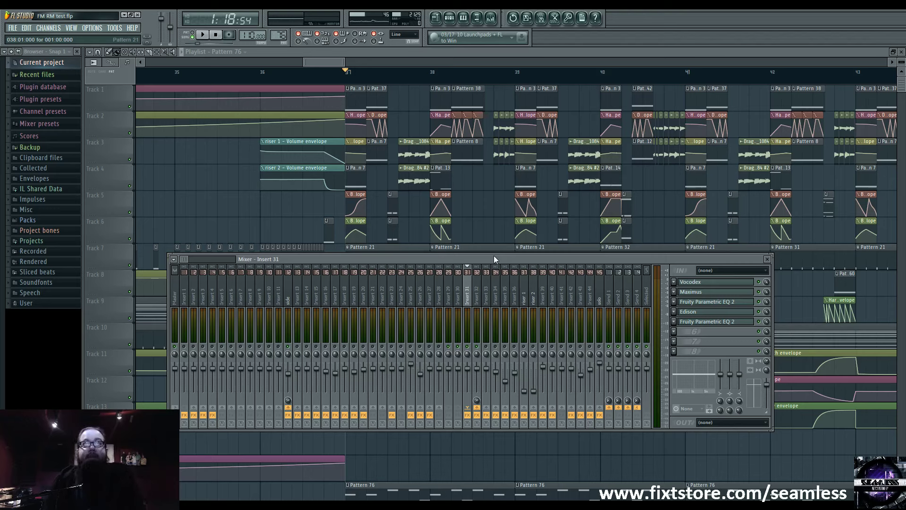
Step: Select the BTFM 2 Main Modulation X envelope clip at the start of bar 37 in the playlist
{"action": "key", "text": "F9"}
{"action": "scroll", "coordinate": [343, 130], "scroll_direction": "up", "scroll_amount": 4}
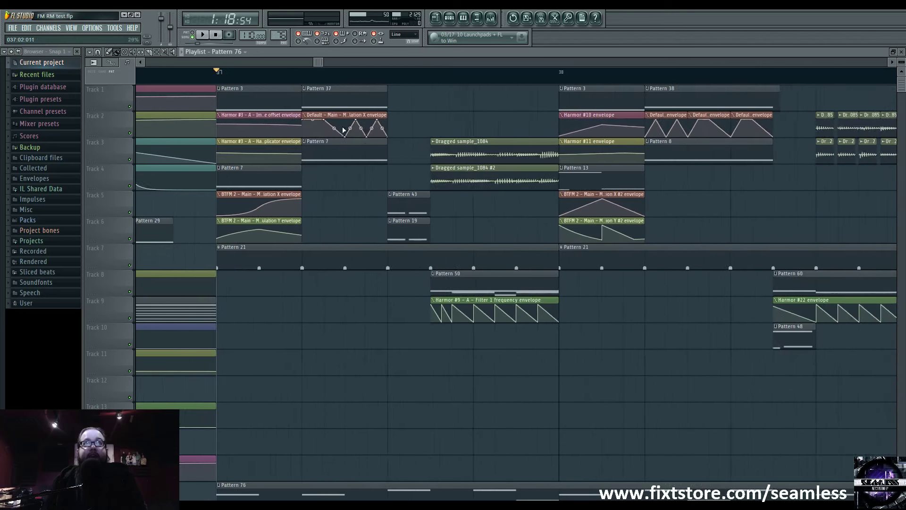
{"action": "scroll", "coordinate": [343, 130], "scroll_direction": "up", "scroll_amount": 1}
{"action": "left_click", "coordinate": [343, 130]}
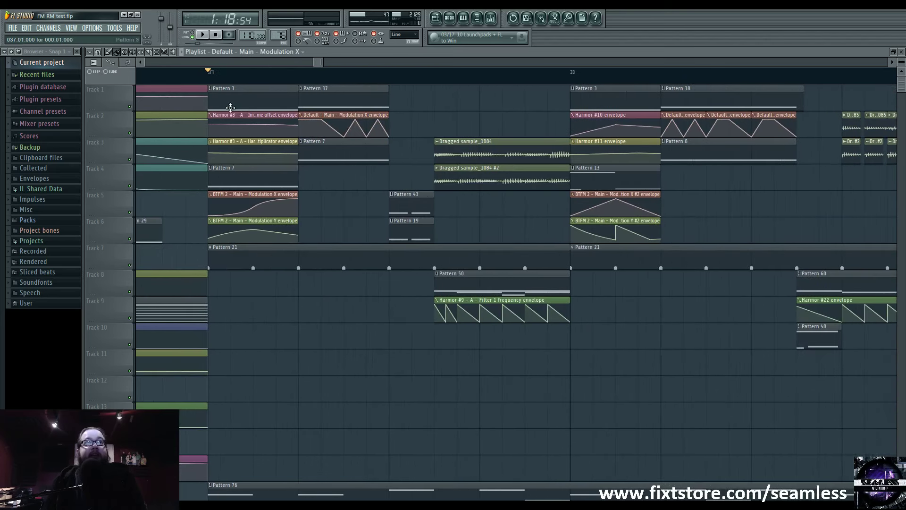
{"action": "left_click_drag", "start_coordinate": [261, 195], "coordinate": [305, 193]}
Step: Play bar 37, replay it from the start of Pattern 37, and stop with the playhead back at bar 37
{"action": "key", "text": "space"}
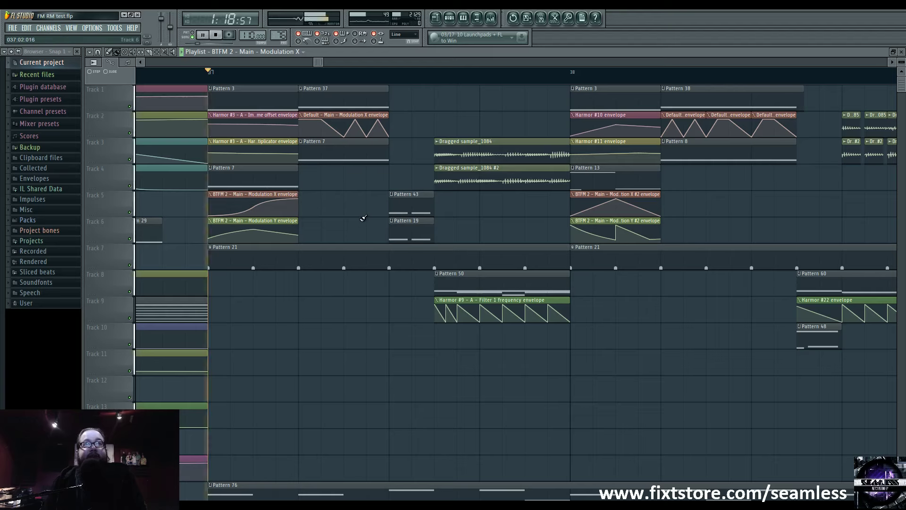
{"action": "left_click", "coordinate": [302, 76]}
{"action": "left_click", "coordinate": [301, 78]}
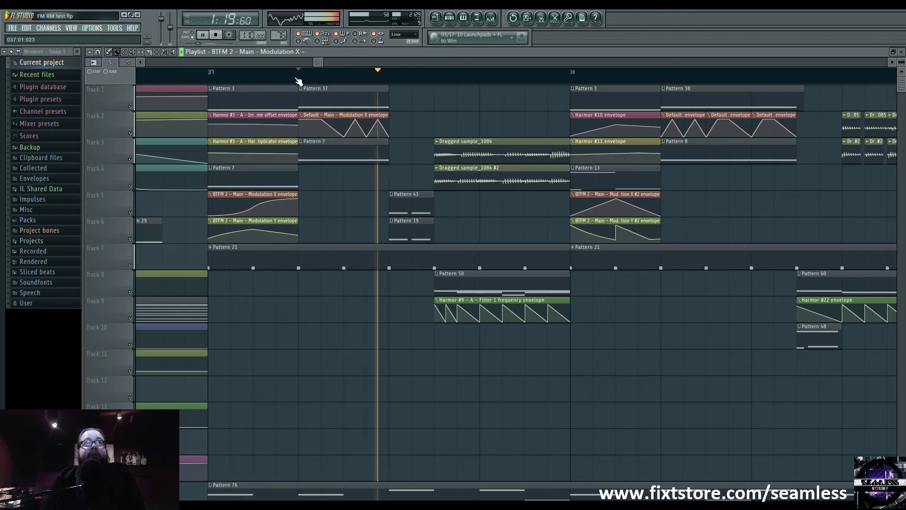
{"action": "left_click_drag", "start_coordinate": [297, 76], "coordinate": [208, 75]}
{"action": "key", "text": "space"}
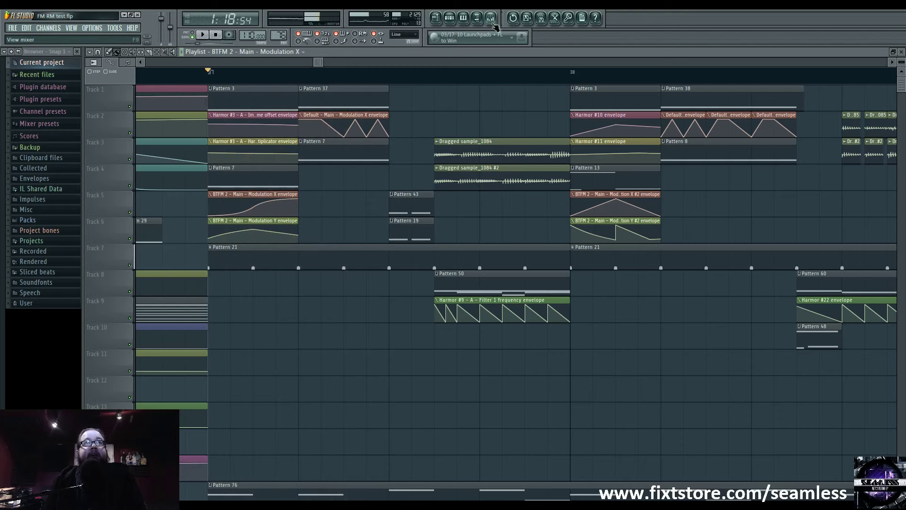
Step: Check the mixer and audition the opening of bar 37 in the playlist
{"action": "left_click", "coordinate": [491, 18]}
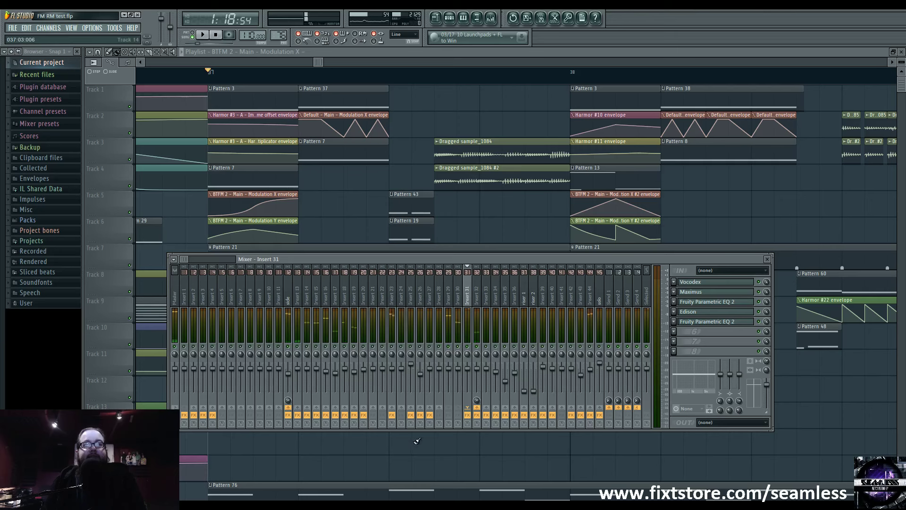
{"action": "key", "text": "F9"}
{"action": "scroll", "coordinate": [383, 82], "scroll_direction": "down", "scroll_amount": 5}
{"action": "key", "text": "space"}
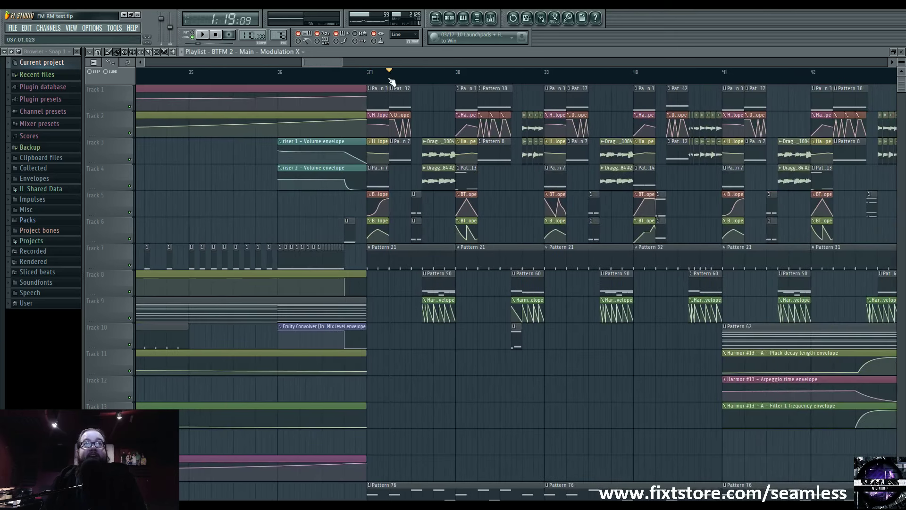
Step: View the channel list for the project's instruments and examine the arrangement around the bar 37 drop
{"action": "left_click", "coordinate": [450, 18]}
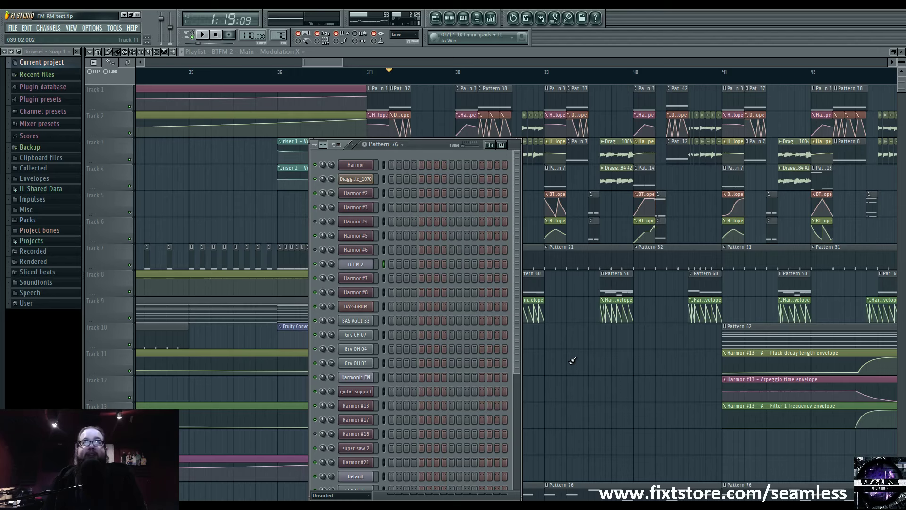
{"action": "key", "text": "F6"}
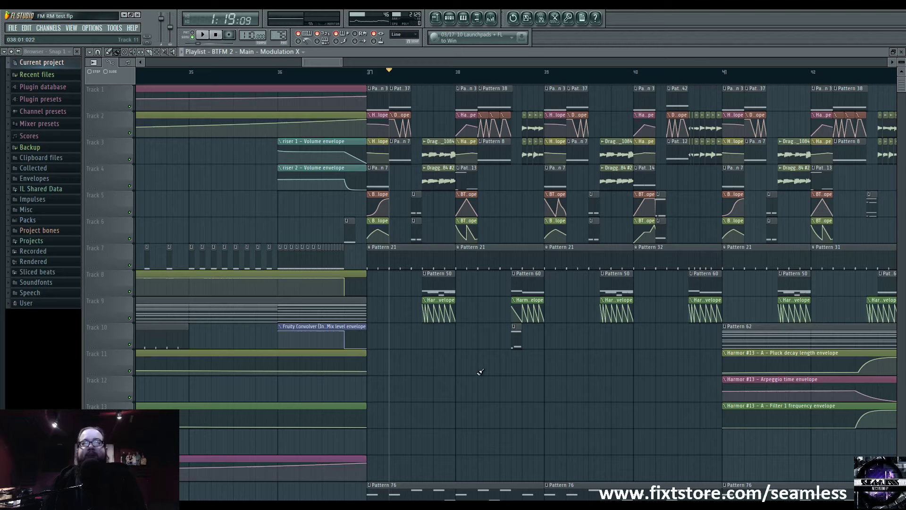
{"action": "scroll", "coordinate": [483, 361], "scroll_direction": "down", "scroll_amount": 8, "text": "ctrl"}
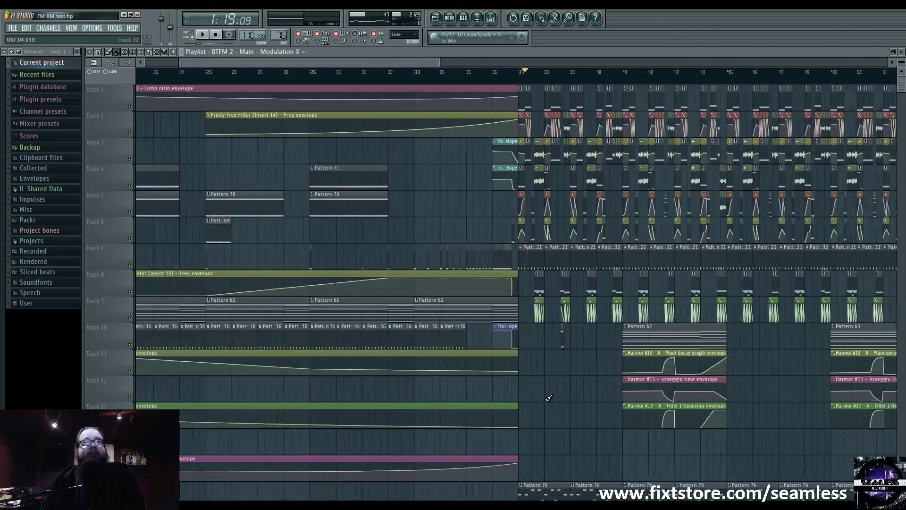
{"action": "scroll", "coordinate": [461, 441], "scroll_direction": "down", "scroll_amount": 4}
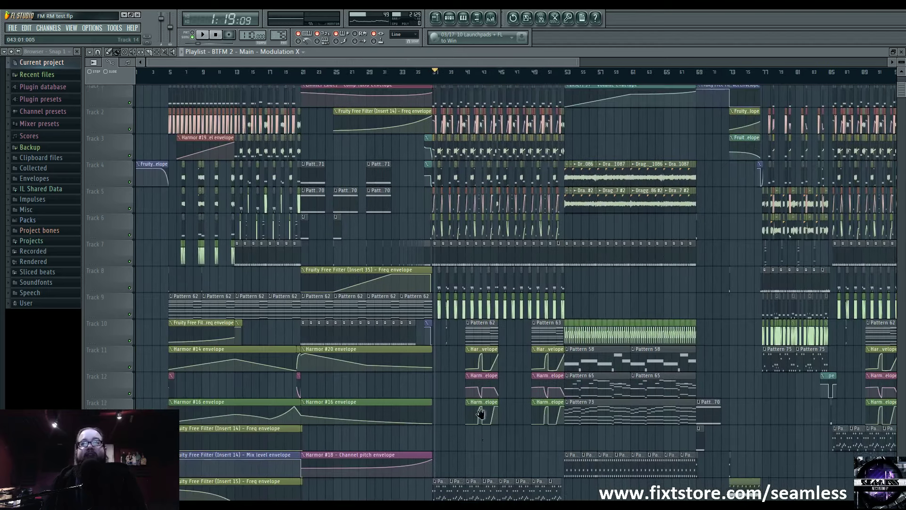
{"action": "scroll", "coordinate": [476, 425], "scroll_direction": "up", "scroll_amount": 4}
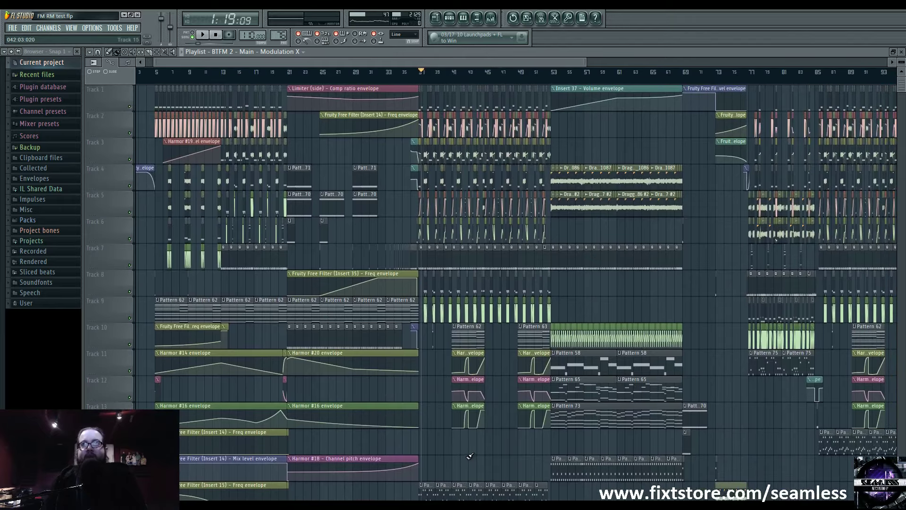
{"action": "scroll", "coordinate": [461, 453], "scroll_direction": "up", "scroll_amount": 8, "text": "ctrl"}
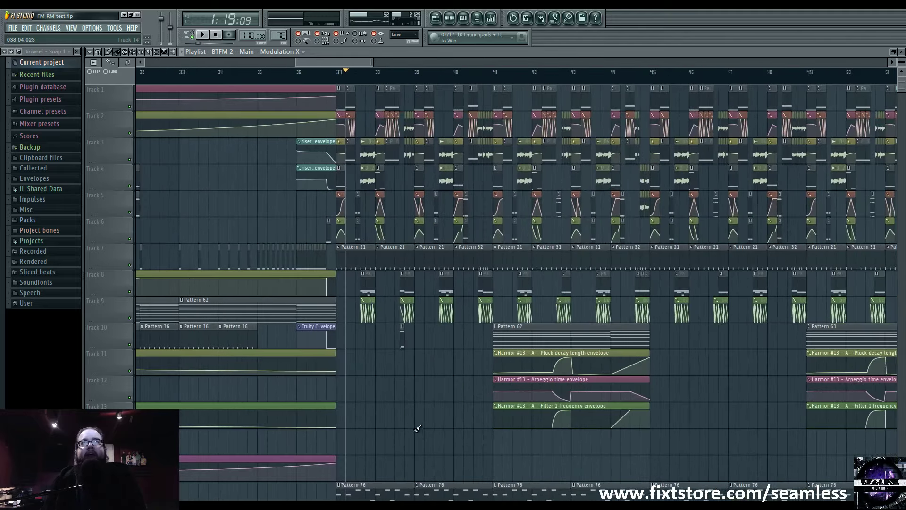
{"action": "scroll", "coordinate": [373, 398], "scroll_direction": "up", "scroll_amount": 1, "text": "ctrl"}
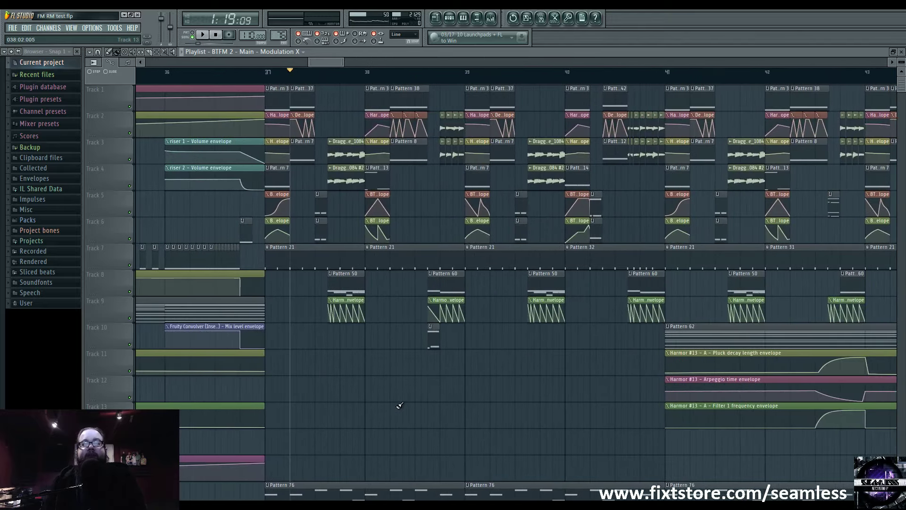
{"action": "left_click_drag", "start_coordinate": [399, 404], "coordinate": [452, 412]}
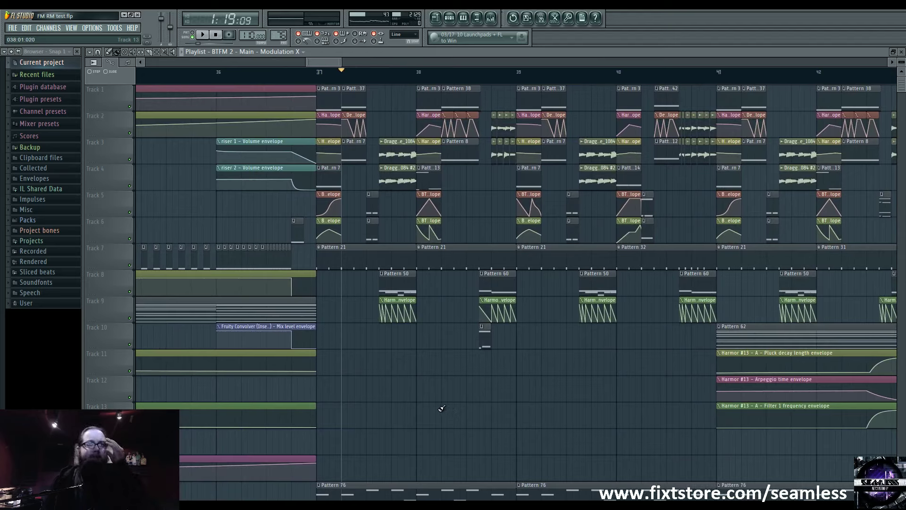
Step: Audition the Dragged sample_1084 section of bar 37, then cue the start of the bar and the end of Pattern 37
{"action": "left_click", "coordinate": [380, 71]}
{"action": "key", "text": "space"}
{"action": "key", "text": "space"}
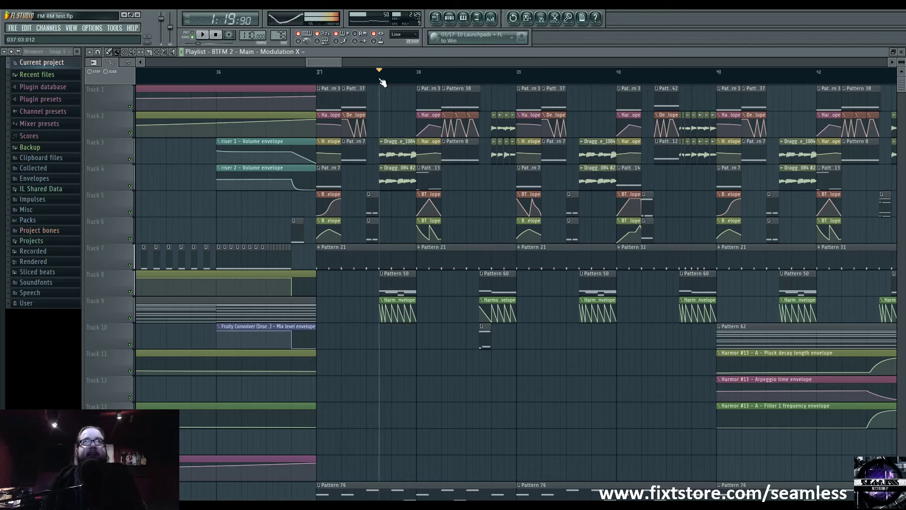
{"action": "left_click", "coordinate": [320, 82]}
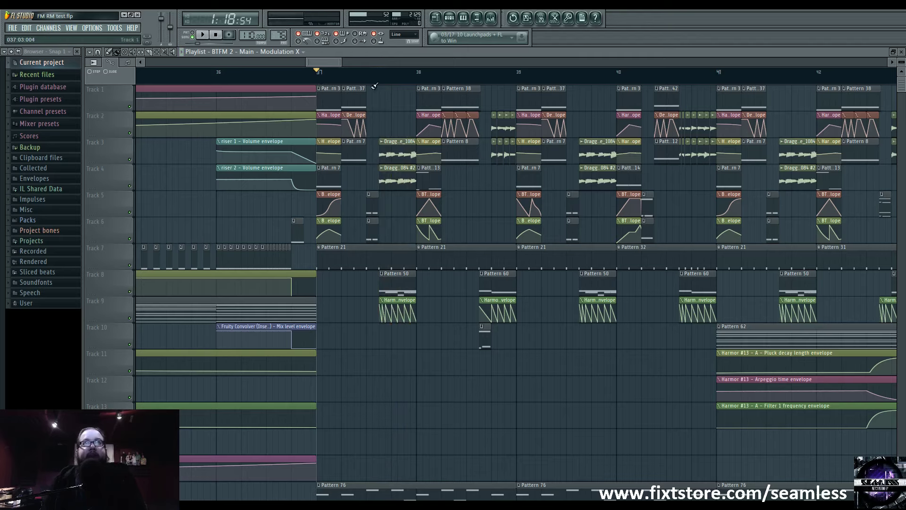
{"action": "left_click", "coordinate": [366, 71]}
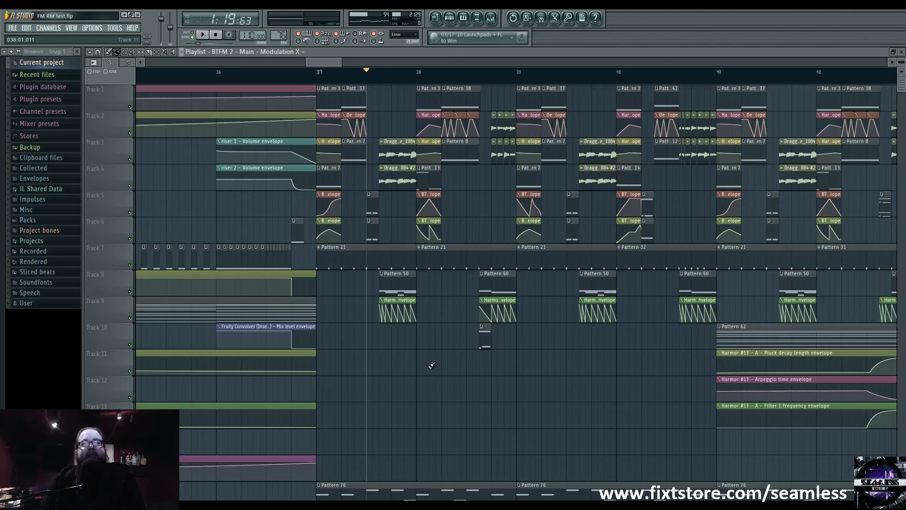
Step: Audition the intro from bar 10 beat 3, then the Dragged sample_1086 clips just before bar 13
{"action": "scroll", "coordinate": [354, 85], "scroll_direction": "up", "scroll_amount": 2}
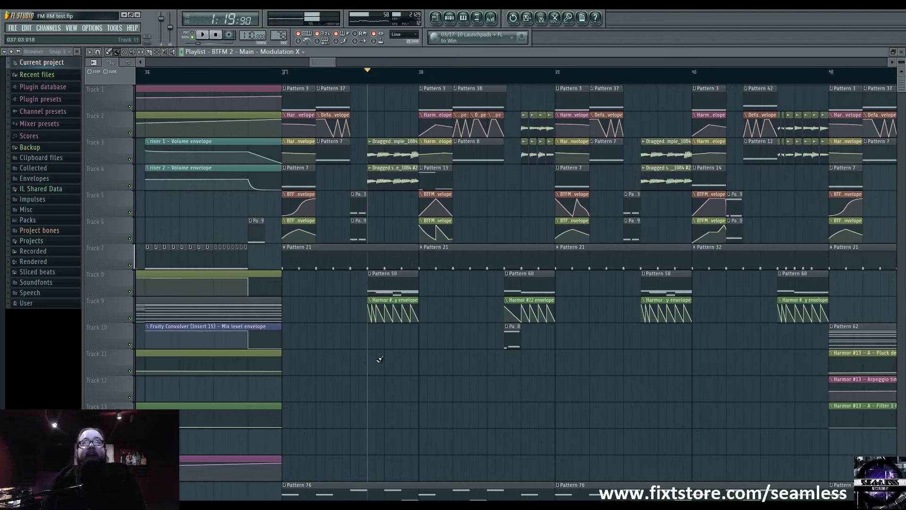
{"action": "scroll", "coordinate": [718, 293], "scroll_direction": "down", "scroll_amount": 2}
{"action": "scroll", "coordinate": [613, 295], "scroll_direction": "left", "scroll_amount": 5}
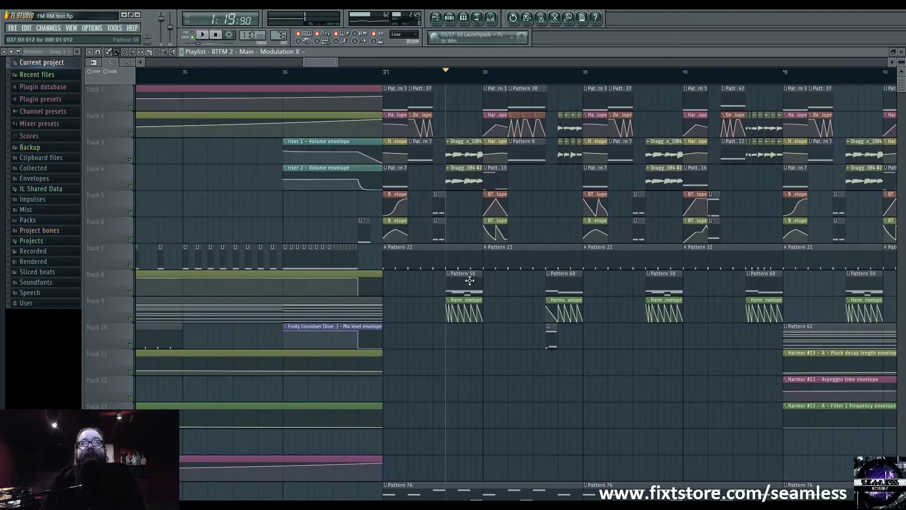
{"action": "scroll", "coordinate": [538, 297], "scroll_direction": "left", "scroll_amount": 10}
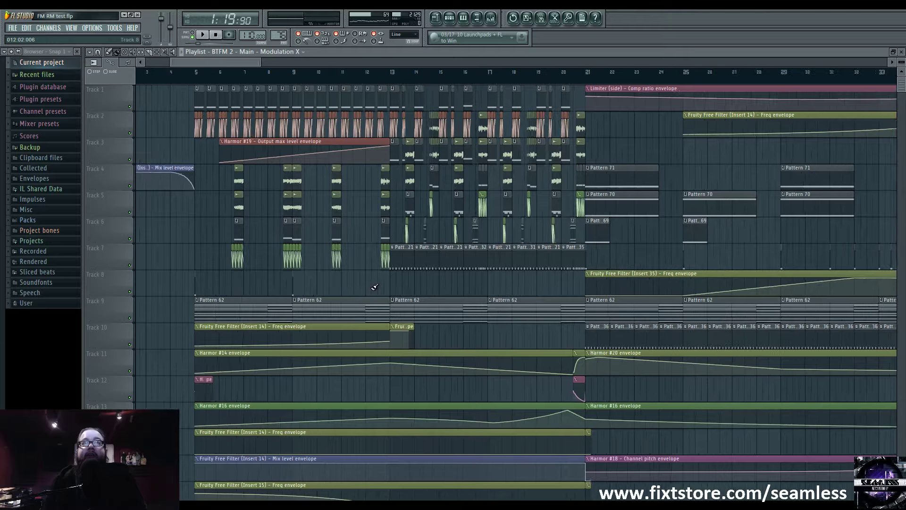
{"action": "scroll", "coordinate": [368, 274], "scroll_direction": "left", "scroll_amount": 4}
{"action": "left_click", "coordinate": [433, 75]}
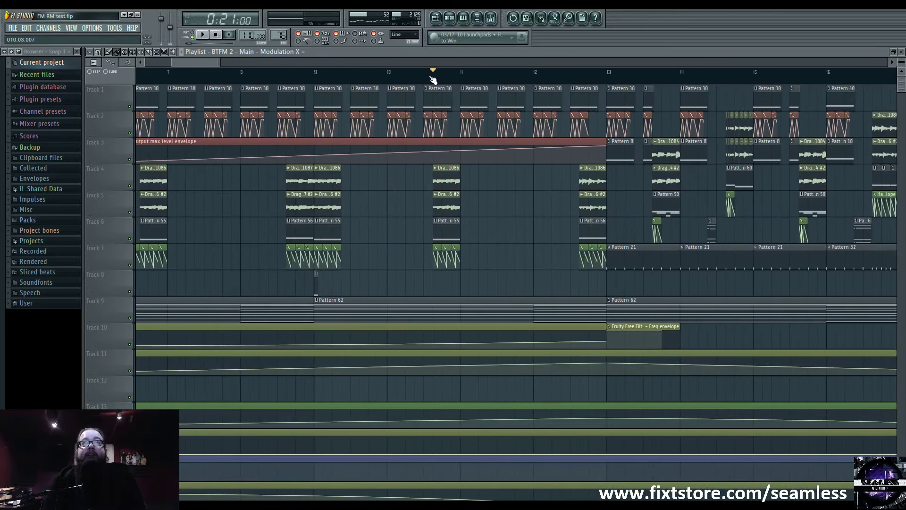
{"action": "key", "text": "space"}
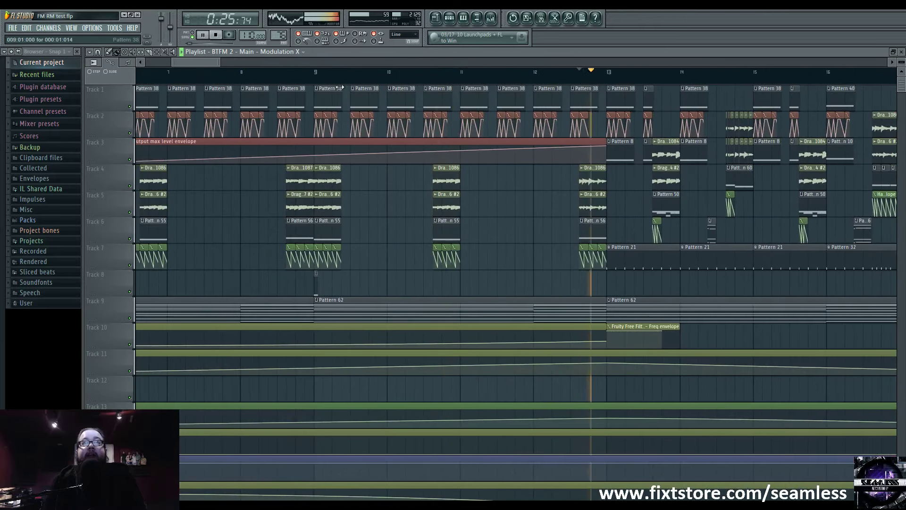
{"action": "key", "text": "space"}
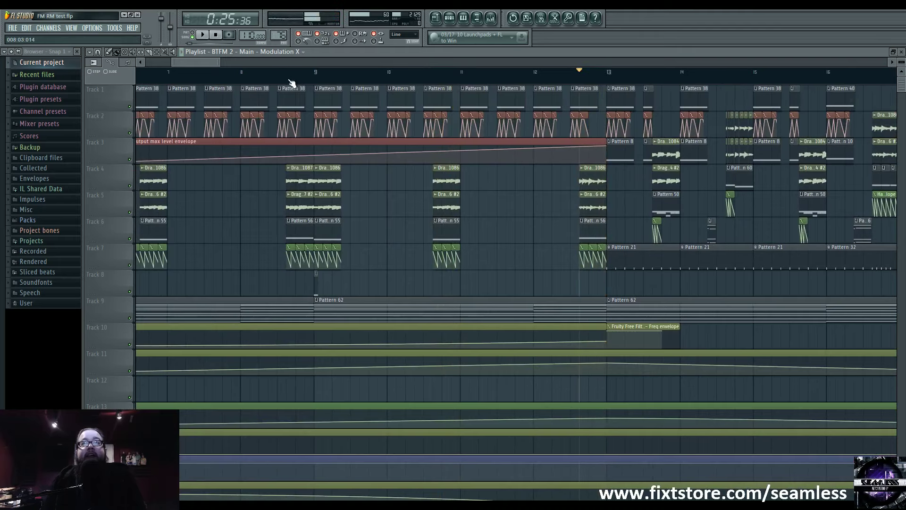
Step: Isolate playlist tracks 6 and 7, audition them briefly, and restore all tracks
{"action": "left_click", "coordinate": [129, 238], "text": "ctrl"}
{"action": "left_click", "coordinate": [129, 265]}
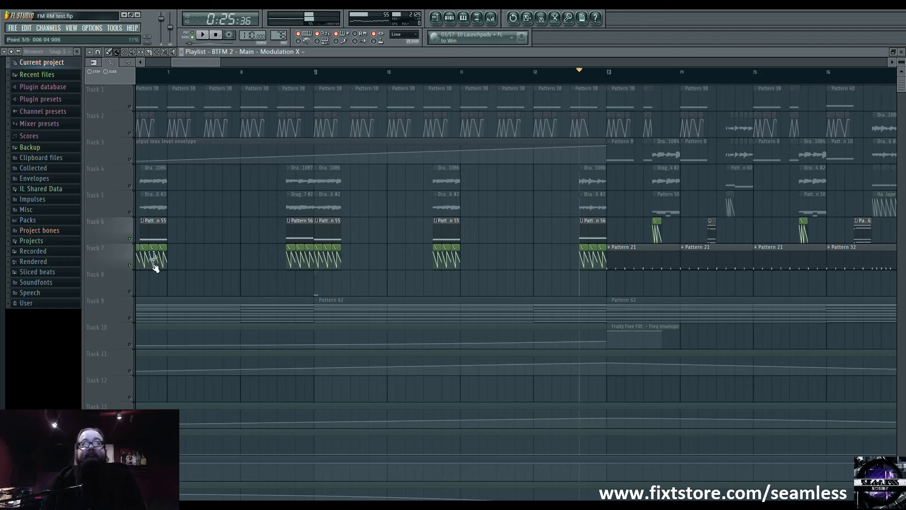
{"action": "key", "text": "space"}
{"action": "key", "text": "space"}
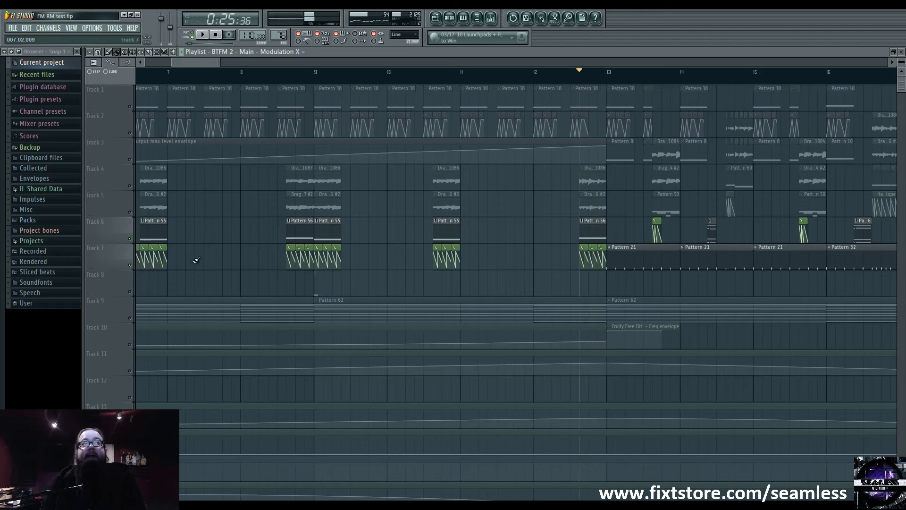
{"action": "left_click", "coordinate": [129, 239], "text": "ctrl"}
Step: Cue the start of bar 53 and examine the Dragged sample_1086 clips on tracks 4 and 5
{"action": "scroll", "coordinate": [545, 224], "scroll_direction": "right", "scroll_amount": 5}
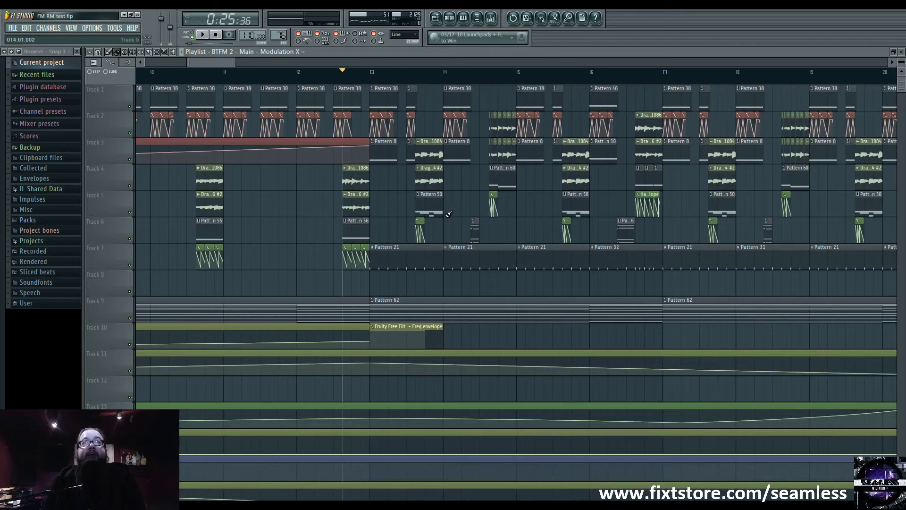
{"action": "scroll", "coordinate": [227, 233], "scroll_direction": "right", "scroll_amount": 15}
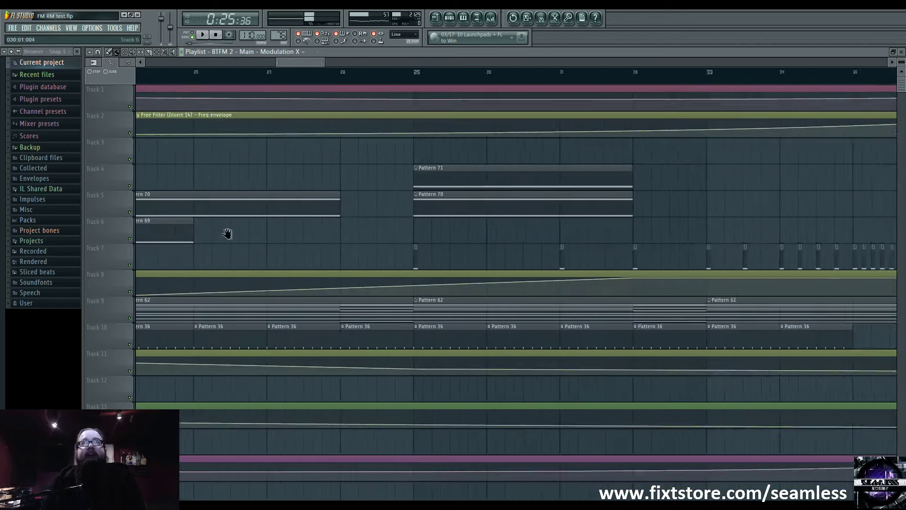
{"action": "scroll", "coordinate": [227, 233], "scroll_direction": "right", "scroll_amount": 15}
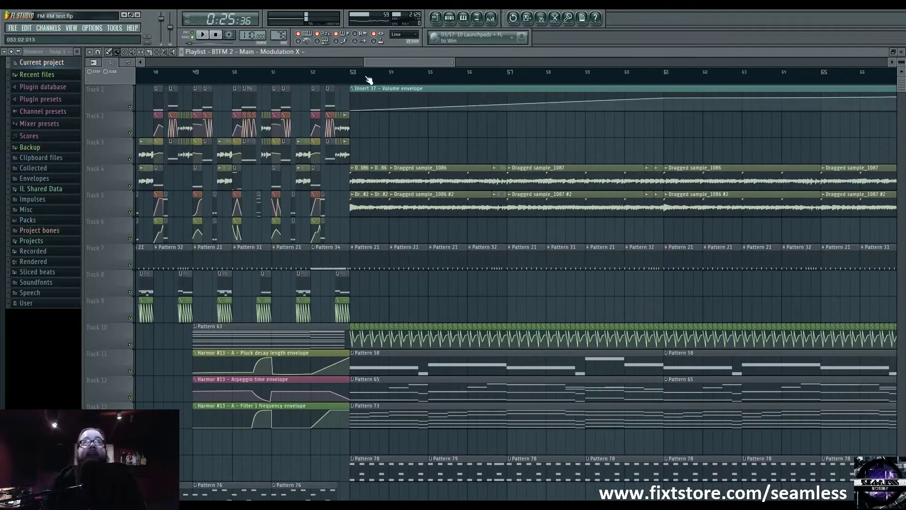
{"action": "left_click", "coordinate": [368, 77]}
{"action": "left_click", "coordinate": [490, 18]}
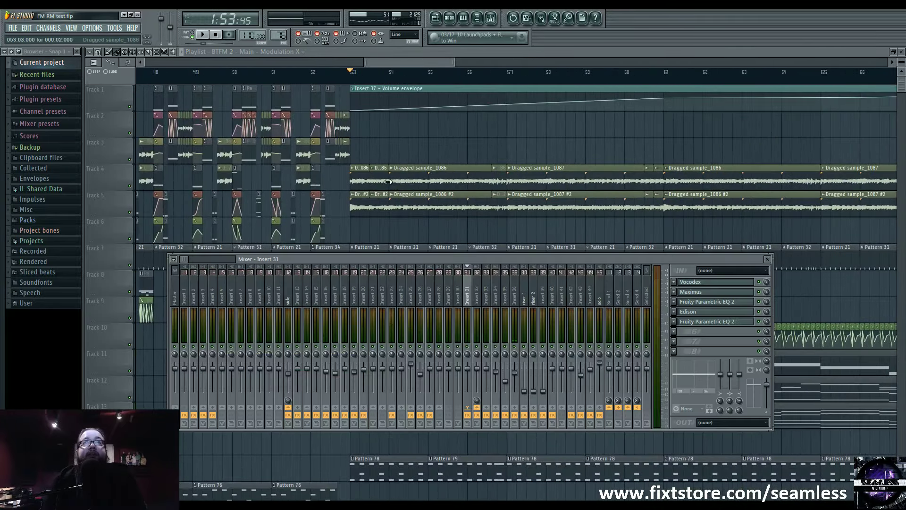
{"action": "key", "text": "F9"}
{"action": "scroll", "coordinate": [364, 224], "scroll_direction": "up", "scroll_amount": 8, "text": "ctrl"}
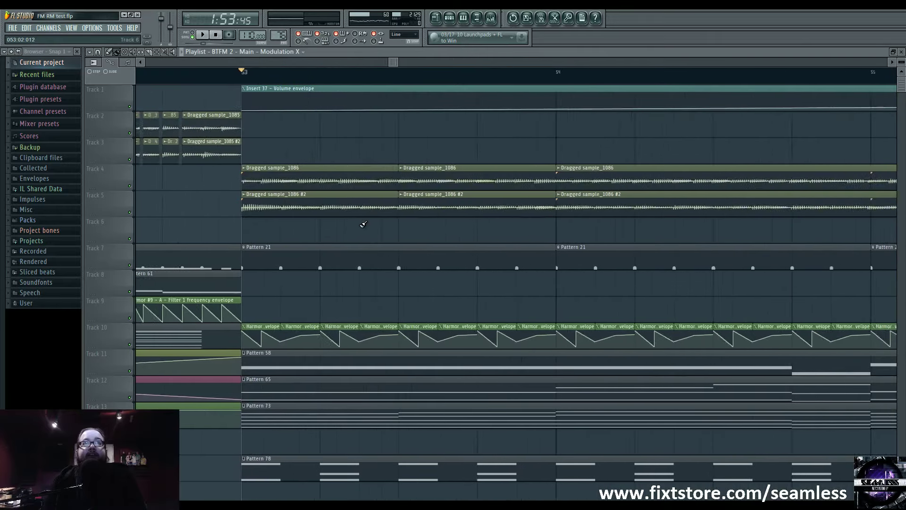
{"action": "scroll", "coordinate": [363, 224], "scroll_direction": "up", "scroll_amount": 1, "text": "ctrl"}
Step: Select mixer Insert 25 and audition the section from bar 53 while watching its level
{"action": "key", "text": "F9"}
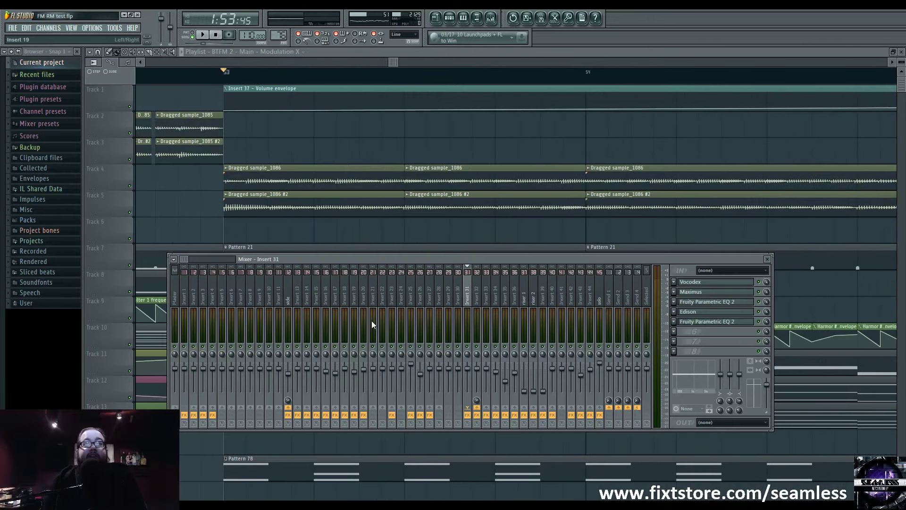
{"action": "left_click", "coordinate": [411, 326]}
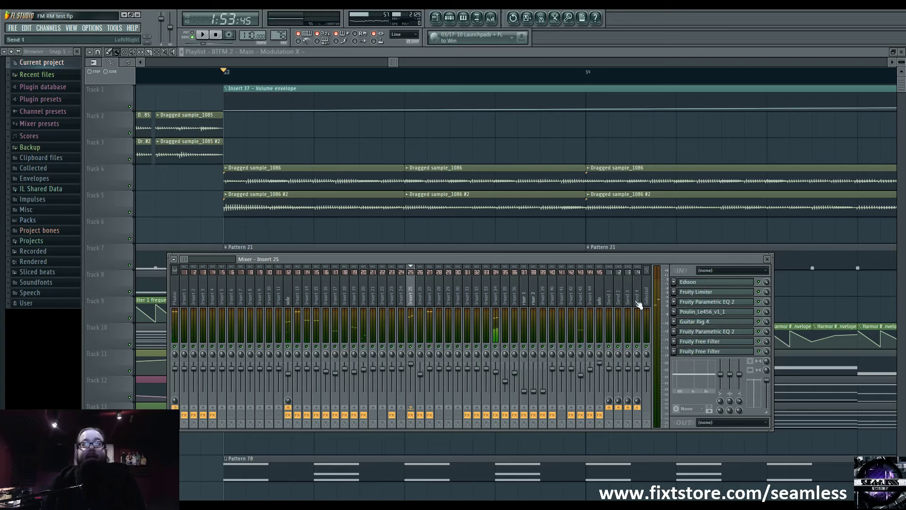
{"action": "key", "text": "space"}
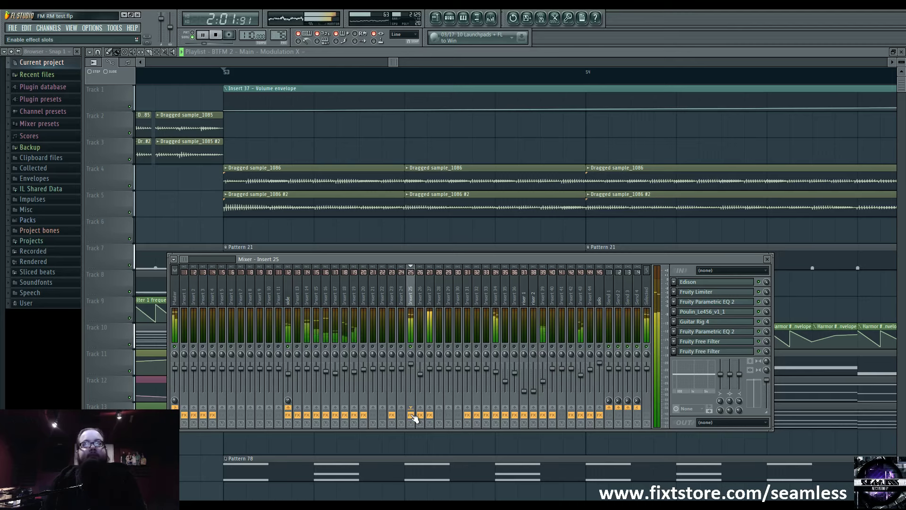
{"action": "key", "text": "space"}
Step: Clear the recorded audio from Edison on Insert 25 and close the editor
{"action": "left_click", "coordinate": [719, 283]}
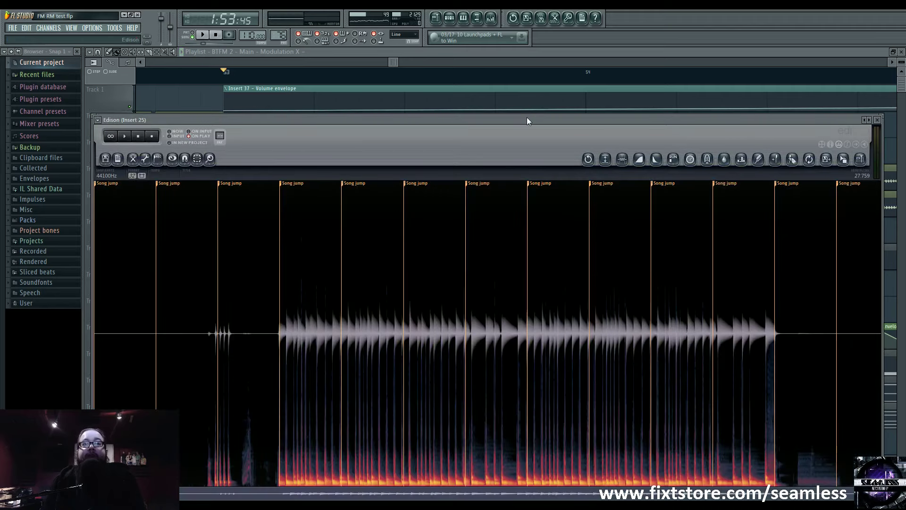
{"action": "key", "text": "Delete"}
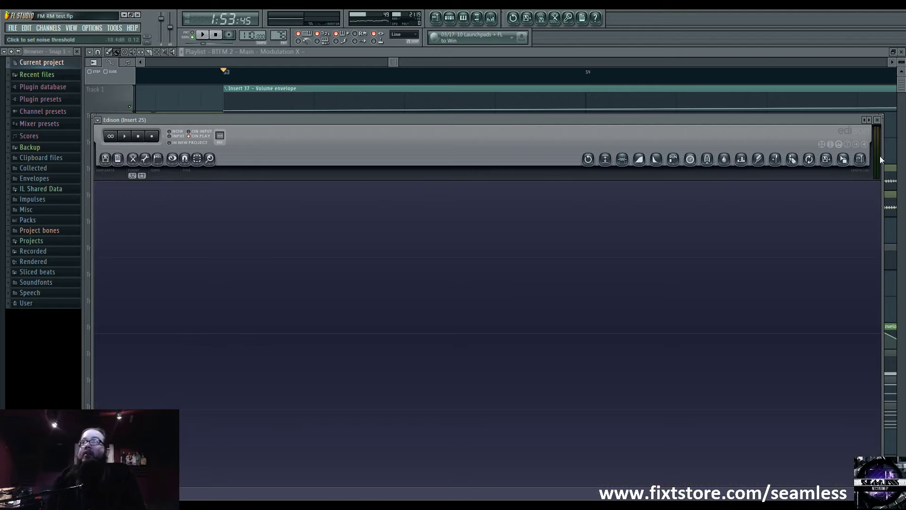
{"action": "left_click", "coordinate": [879, 121]}
Step: Examine the Fruity Limiter, first Fruity Parametric EQ 2 and Poulin_Le456_v1_1 amp settings on Insert 25
{"action": "left_click", "coordinate": [722, 292]}
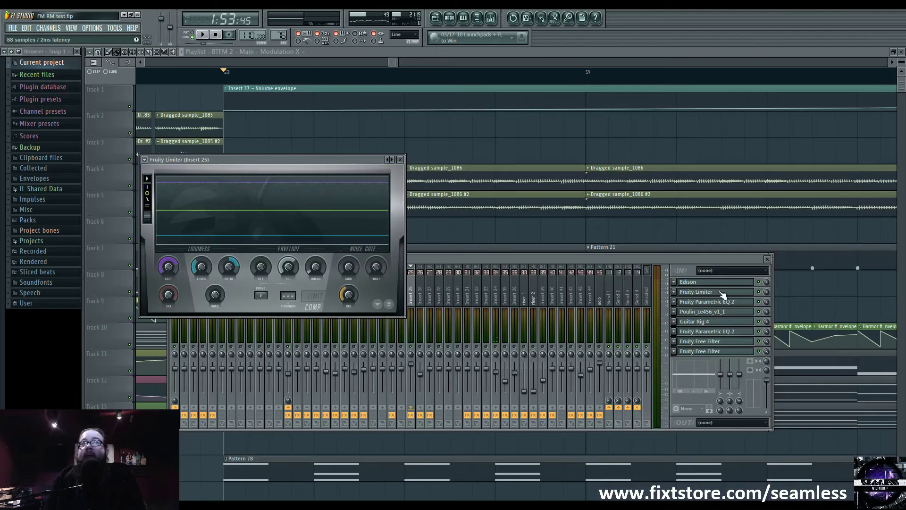
{"action": "left_click", "coordinate": [723, 302]}
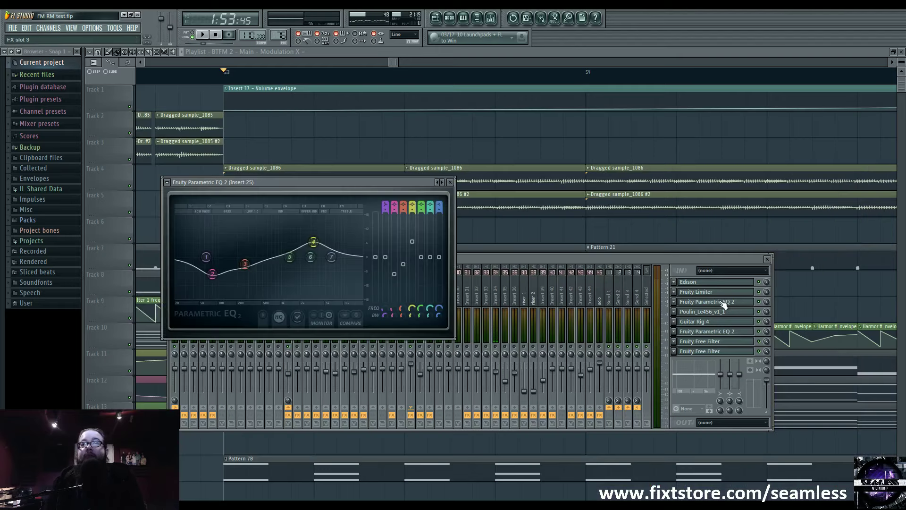
{"action": "left_click", "coordinate": [723, 302]}
{"action": "left_click", "coordinate": [723, 313]}
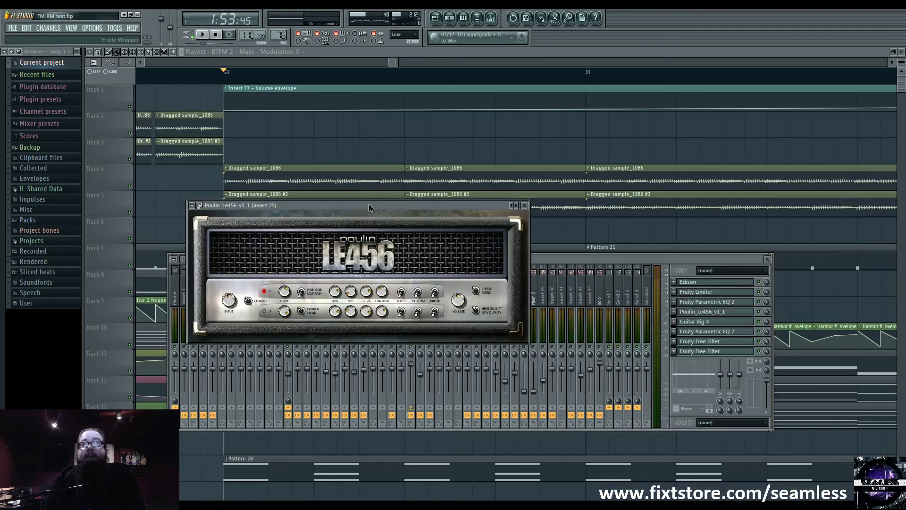
{"action": "left_click_drag", "start_coordinate": [369, 208], "coordinate": [384, 211]}
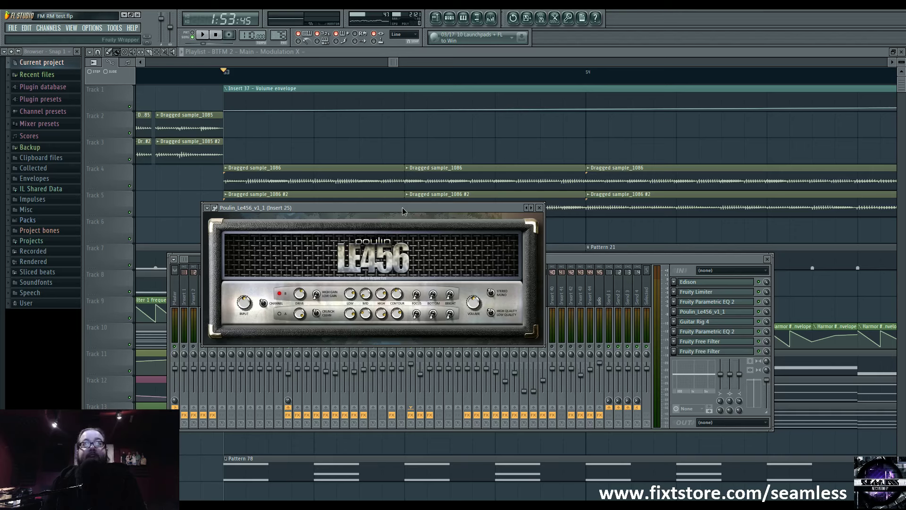
{"action": "left_click_drag", "start_coordinate": [403, 211], "coordinate": [406, 219]}
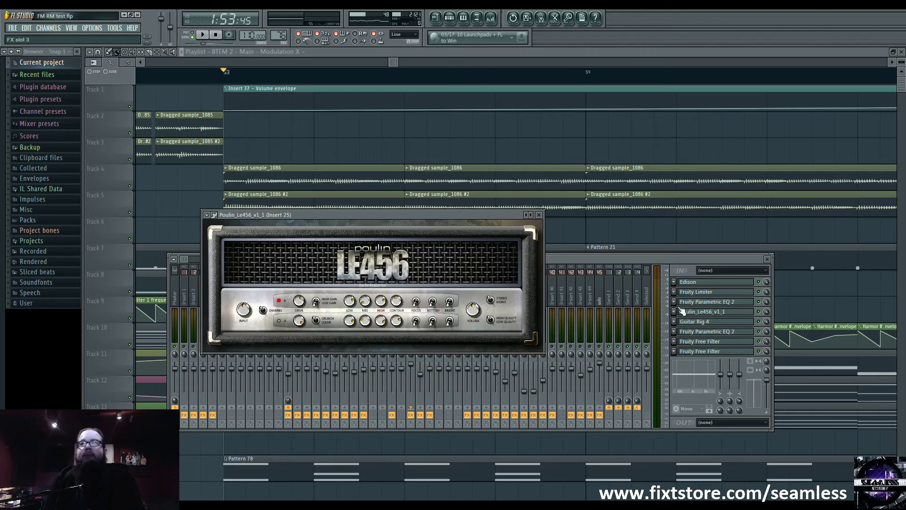
Step: Examine the Guitar Rig 4 Control Room on Insert 25 during playback from bar 53, and close the effect and mixer windows
{"action": "left_click", "coordinate": [692, 324]}
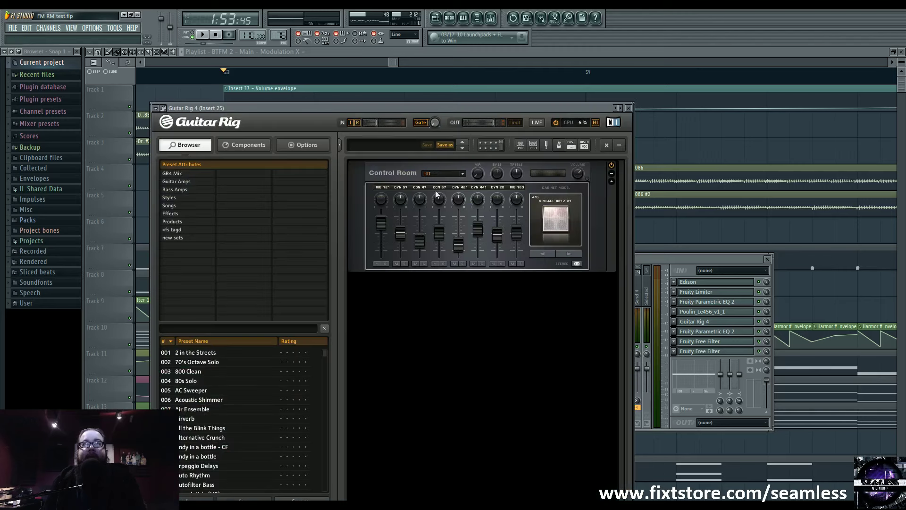
{"action": "key", "text": "space"}
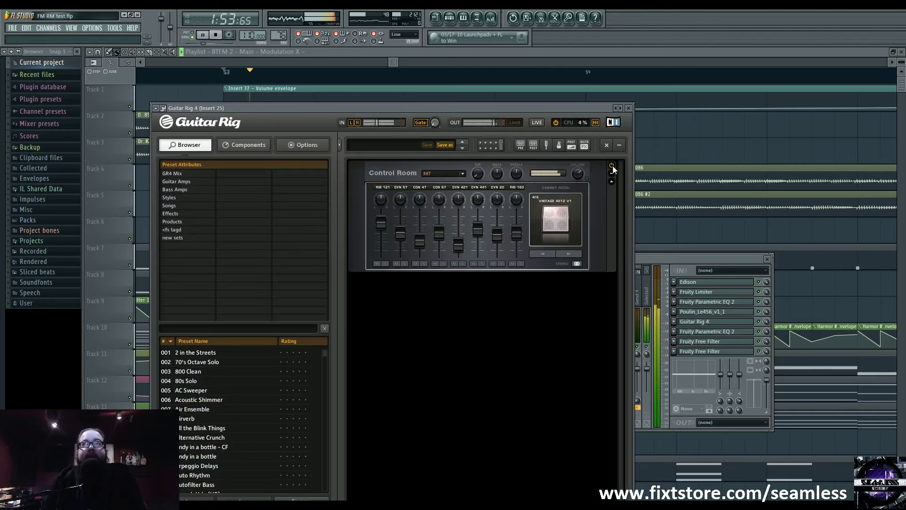
{"action": "left_click", "coordinate": [742, 337]}
{"action": "key", "text": "space"}
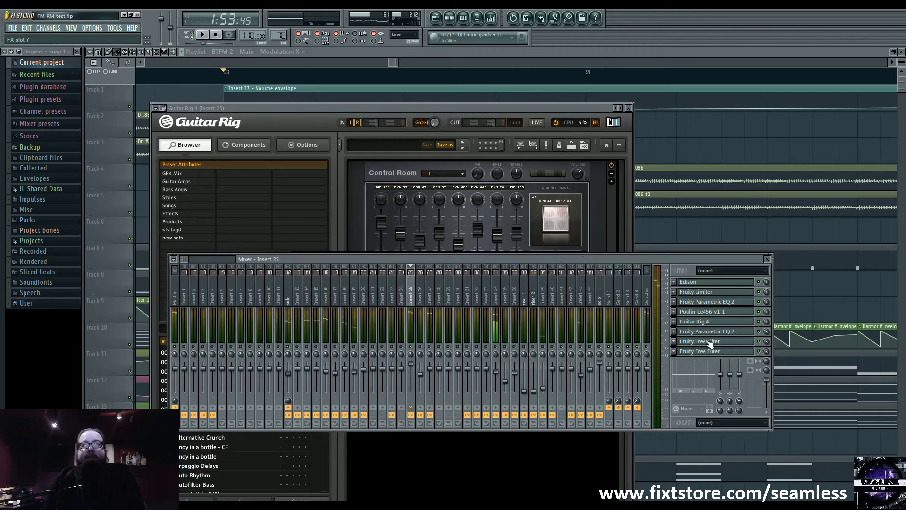
{"action": "left_click", "coordinate": [627, 109]}
{"action": "key", "text": "Escape"}
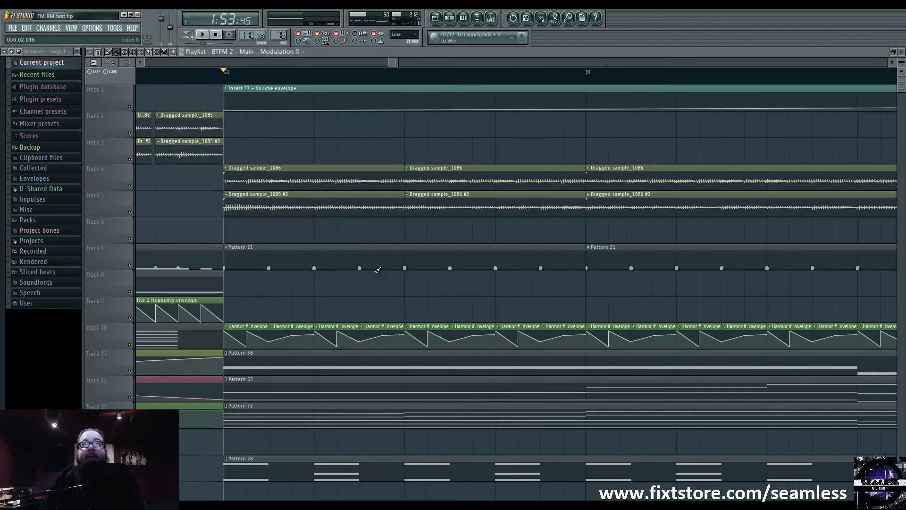
Step: Cue bar 37, view the effects chain of mixer Insert 26, and audition the drop into bar 40
{"action": "scroll", "coordinate": [360, 293], "scroll_direction": "down", "scroll_amount": 4}
{"action": "scroll", "coordinate": [361, 292], "scroll_direction": "down", "scroll_amount": 6}
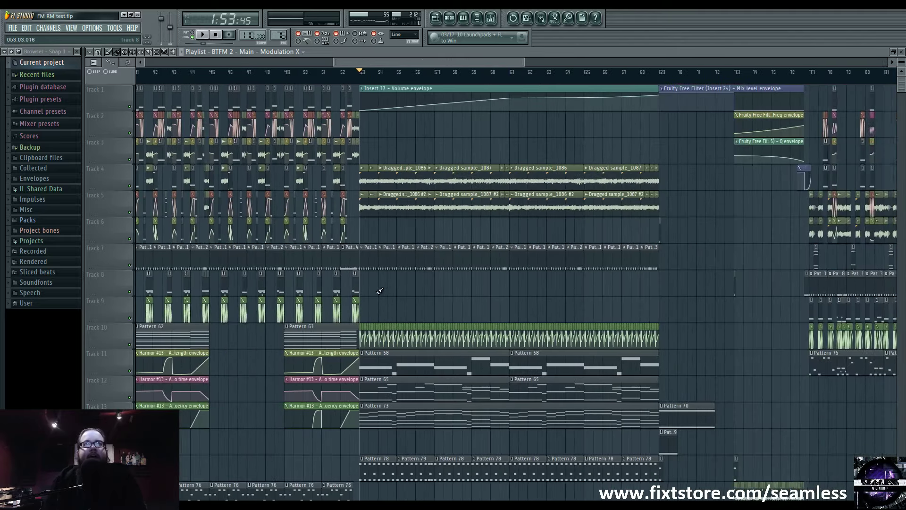
{"action": "scroll", "coordinate": [513, 286], "scroll_direction": "left", "scroll_amount": 4}
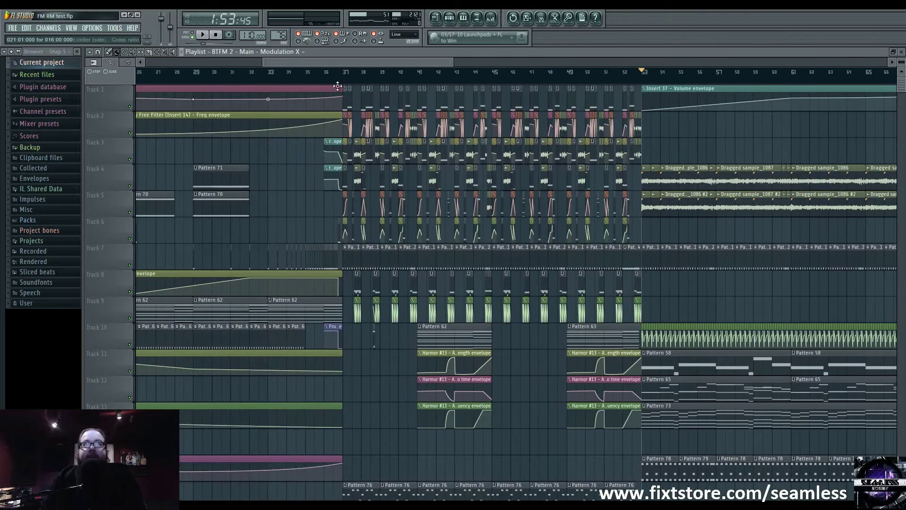
{"action": "left_click", "coordinate": [346, 73]}
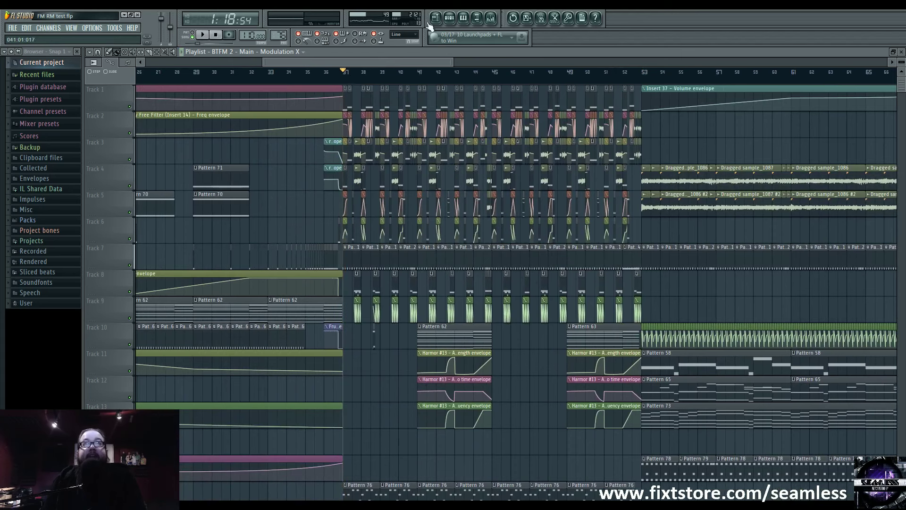
{"action": "key", "text": "F9"}
{"action": "right_click", "coordinate": [420, 346]}
{"action": "key", "text": "Escape"}
{"action": "key", "text": "space"}
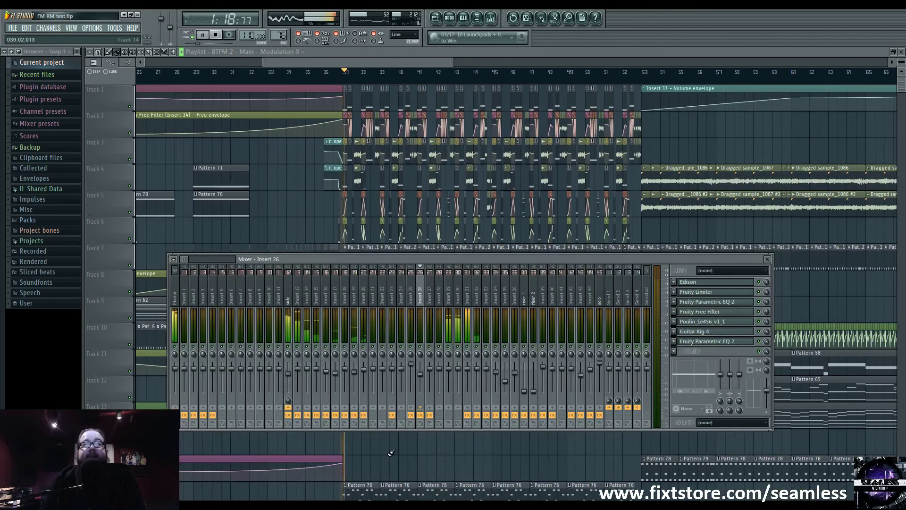
{"action": "key", "text": "F9"}
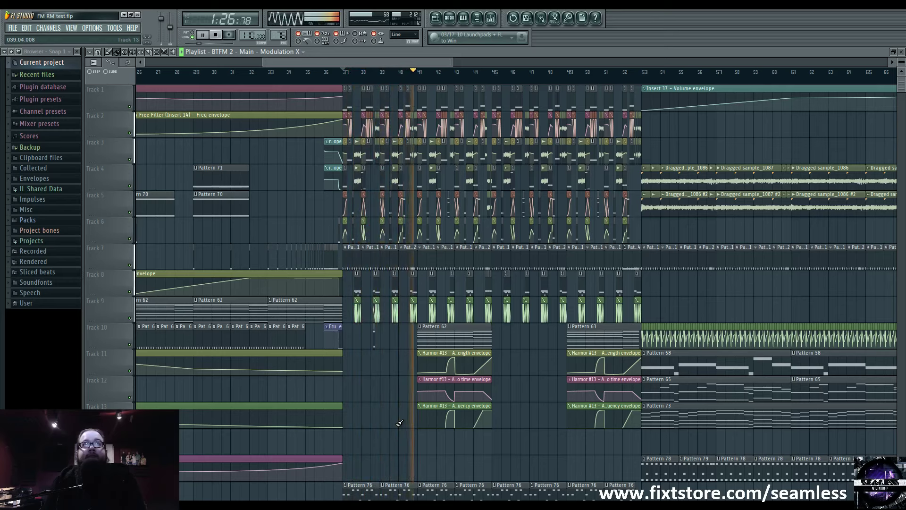
{"action": "key", "text": "space"}
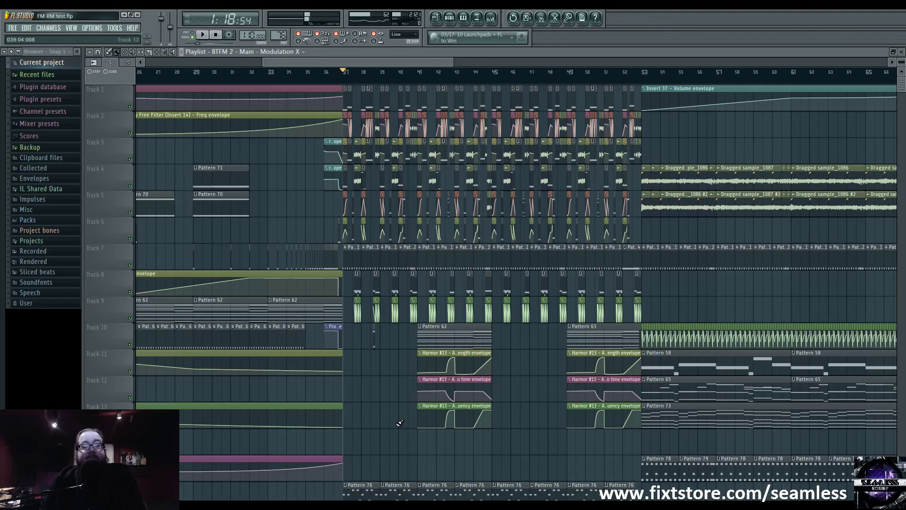
{"action": "scroll", "coordinate": [399, 423], "scroll_direction": "up", "scroll_amount": 5}
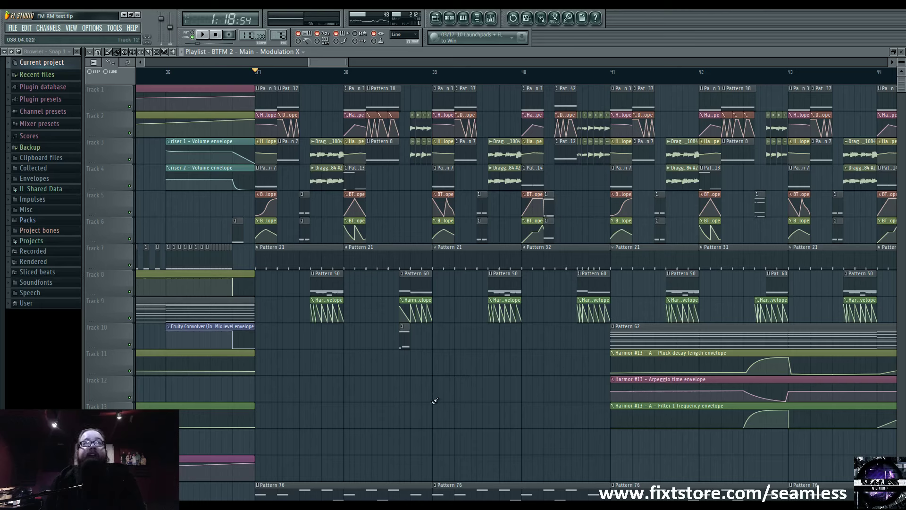
{"action": "scroll", "coordinate": [434, 400], "scroll_direction": "down", "scroll_amount": 2}
{"action": "scroll", "coordinate": [425, 330], "scroll_direction": "up", "scroll_amount": 2}
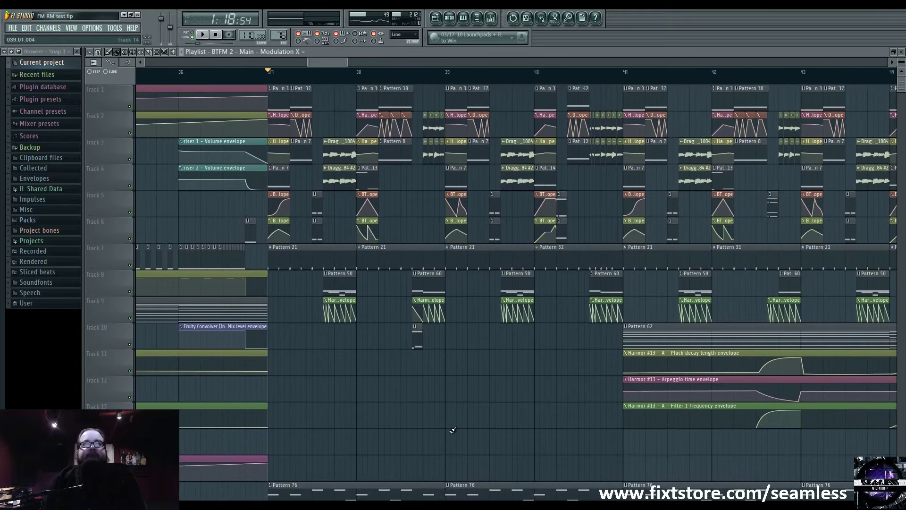
Step: Open the step sequencer for Pattern 21 and examine and audition the BASSDRUM channel's BassDrum plugin, moving its window clear of the channel list
{"action": "scroll", "coordinate": [456, 406], "scroll_direction": "down", "scroll_amount": 1}
{"action": "scroll", "coordinate": [401, 375], "scroll_direction": "up", "scroll_amount": 1}
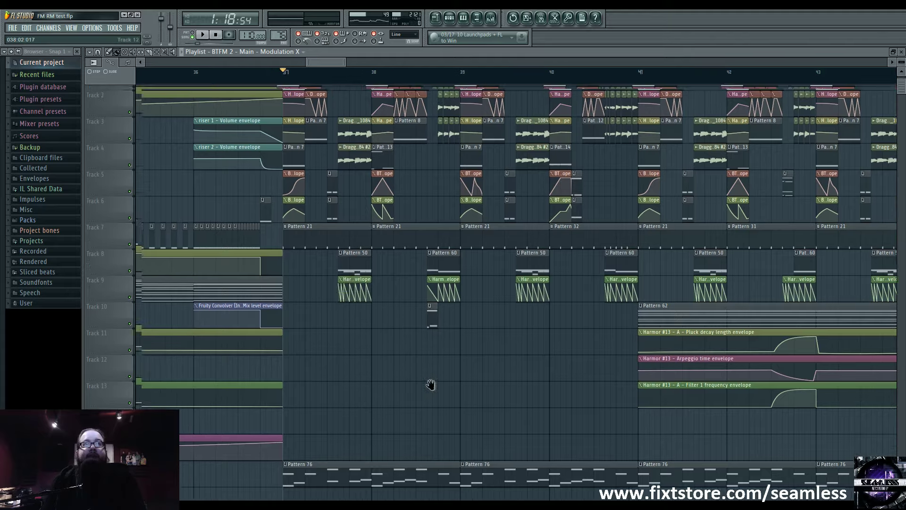
{"action": "left_click", "coordinate": [449, 17]}
{"action": "left_click", "coordinate": [463, 18]}
{"action": "left_click", "coordinate": [464, 18]}
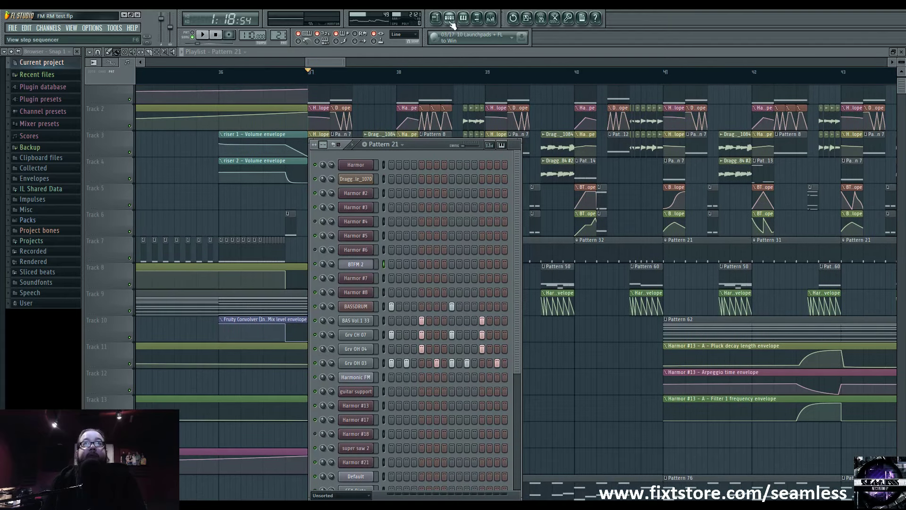
{"action": "left_click", "coordinate": [369, 306]}
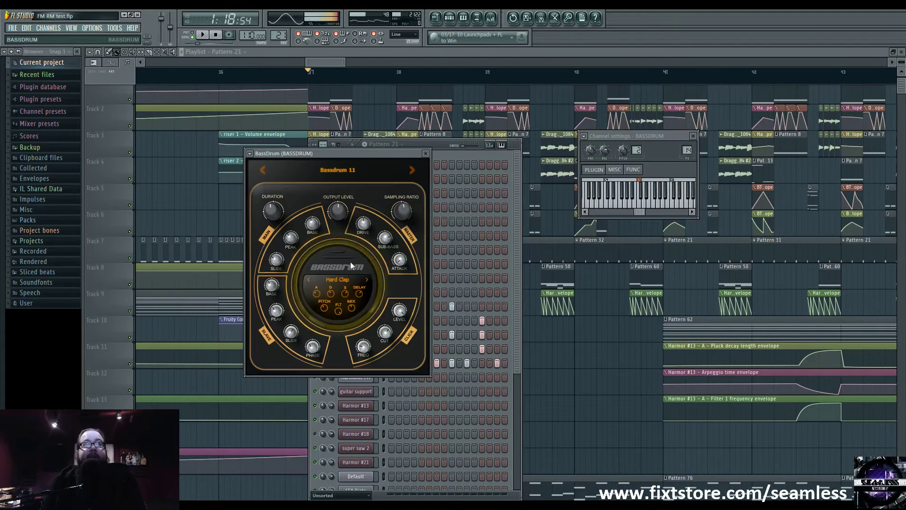
{"action": "left_click_drag", "start_coordinate": [349, 147], "coordinate": [650, 229]}
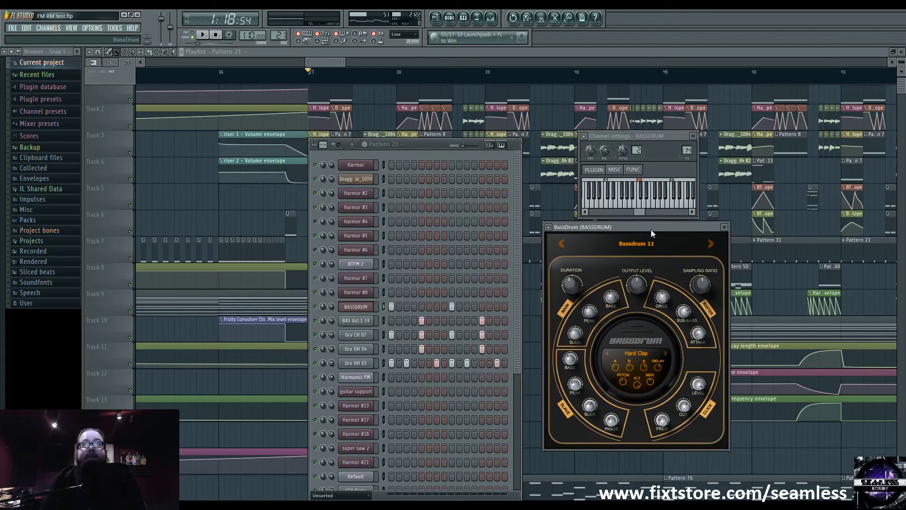
{"action": "left_click", "coordinate": [642, 329]}
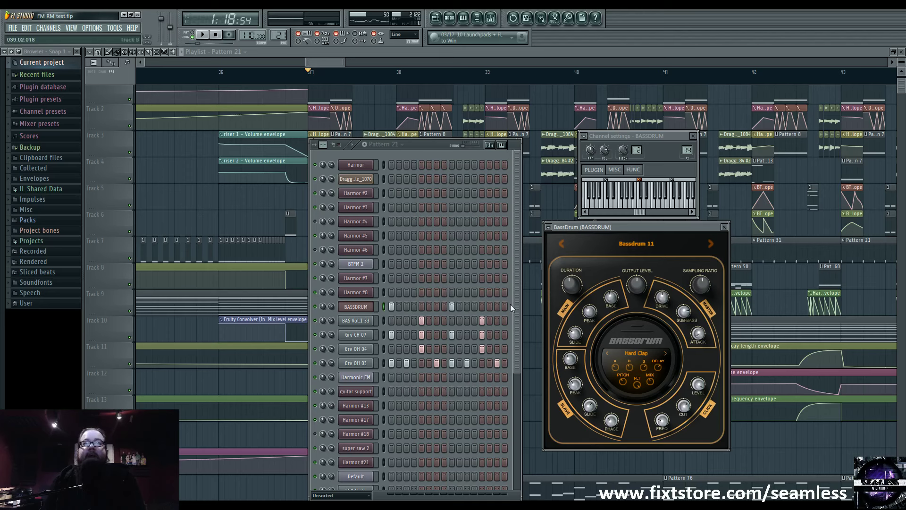
Step: Open the 120417__crispydinner__lr-k-0015.wav kick channel's settings and audition its sample
{"action": "scroll", "coordinate": [510, 308], "scroll_direction": "down", "scroll_amount": 8}
{"action": "left_click", "coordinate": [355, 453]}
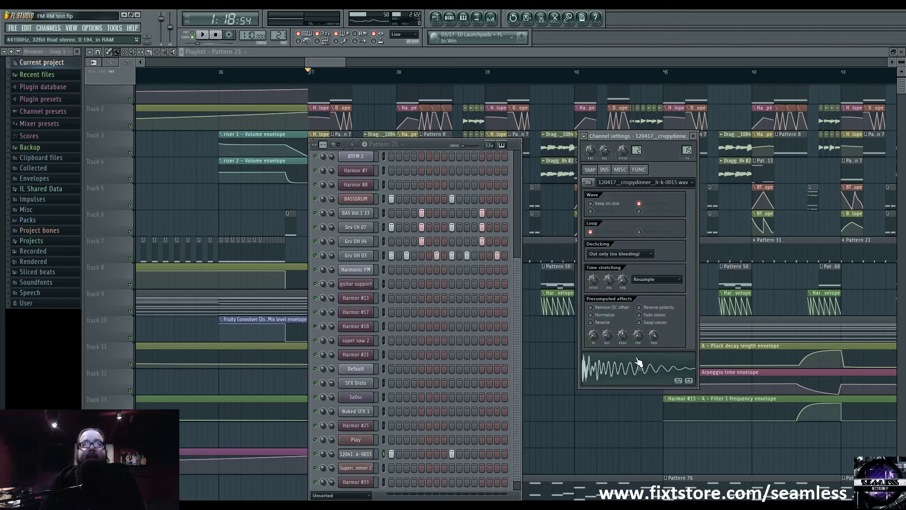
{"action": "left_click", "coordinate": [642, 367]}
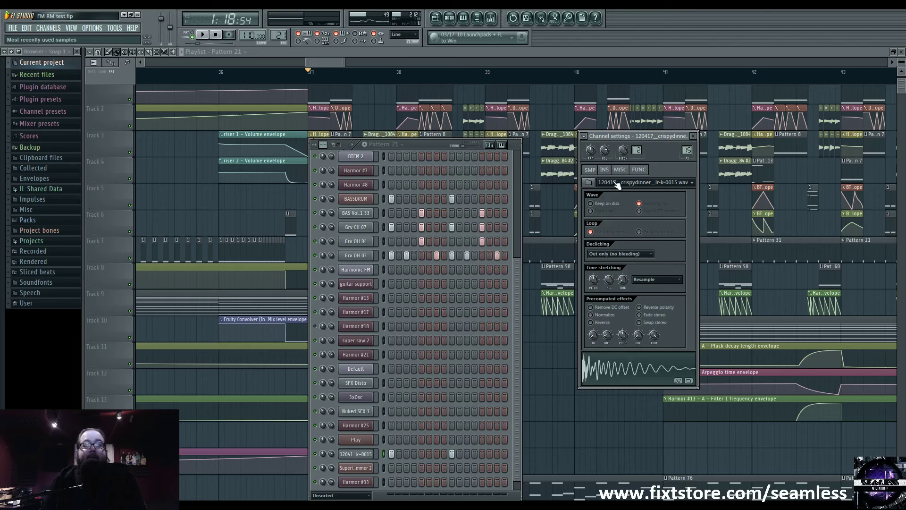
{"action": "left_click", "coordinate": [621, 366]}
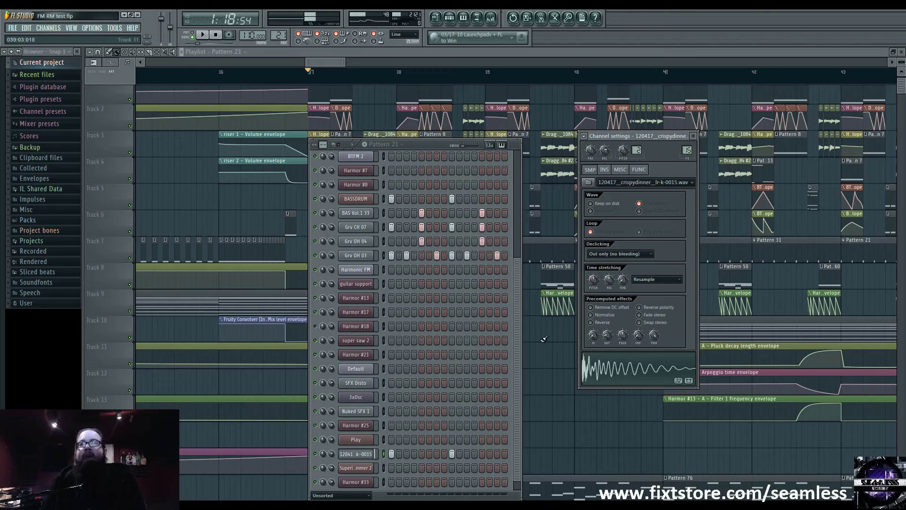
Step: Audition the BAS Vol.1 33 sample, view the effects on its mixer insert, and close its channel settings
{"action": "scroll", "coordinate": [373, 264], "scroll_direction": "up", "scroll_amount": 3}
{"action": "left_click", "coordinate": [366, 251]}
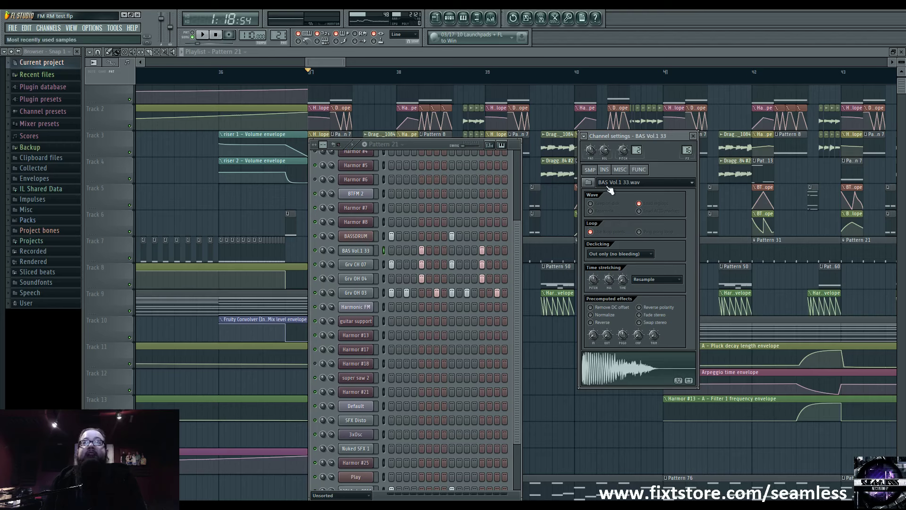
{"action": "left_click", "coordinate": [629, 377]}
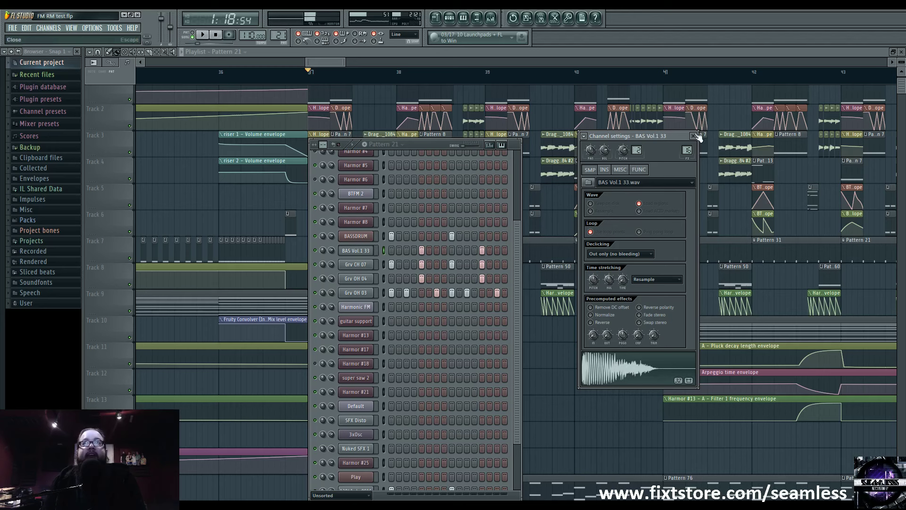
{"action": "double_click", "coordinate": [687, 149]}
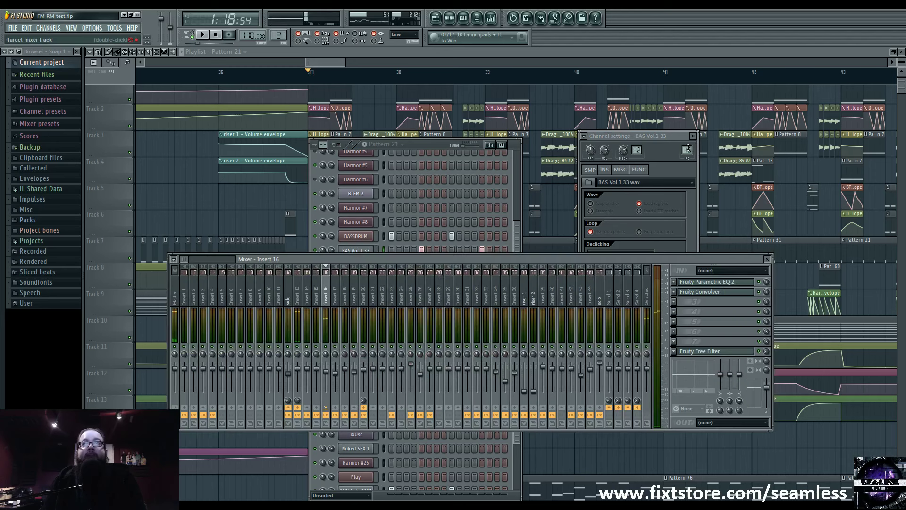
{"action": "left_click", "coordinate": [435, 145]}
{"action": "left_click", "coordinate": [692, 142]}
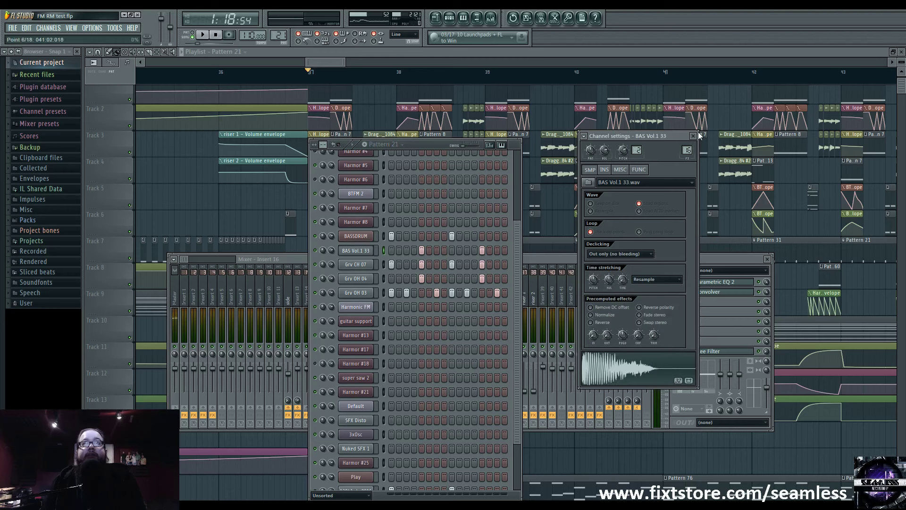
{"action": "left_click", "coordinate": [692, 135]}
Step: Audition the Grv CH 07 and Grv OH 03 hi-hat samples, and close all open windows over the playlist
{"action": "left_click_drag", "start_coordinate": [424, 144], "coordinate": [427, 137]}
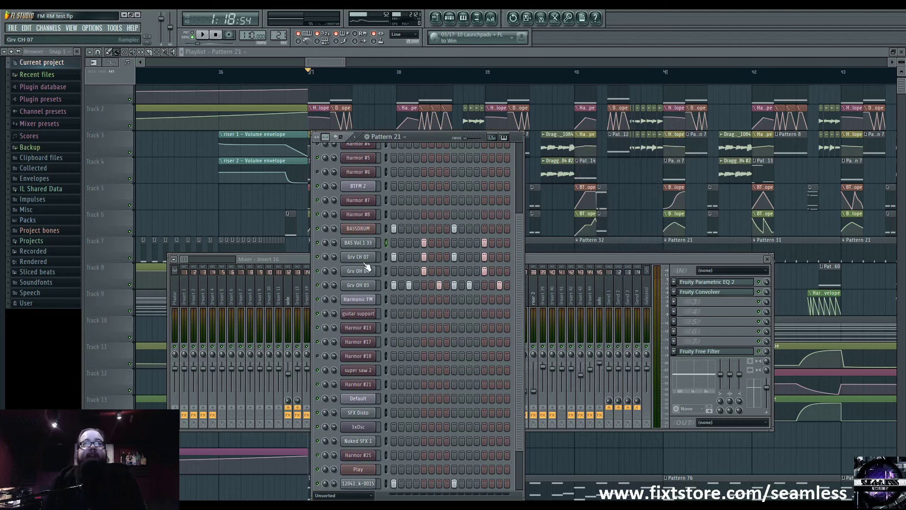
{"action": "left_click", "coordinate": [358, 285]}
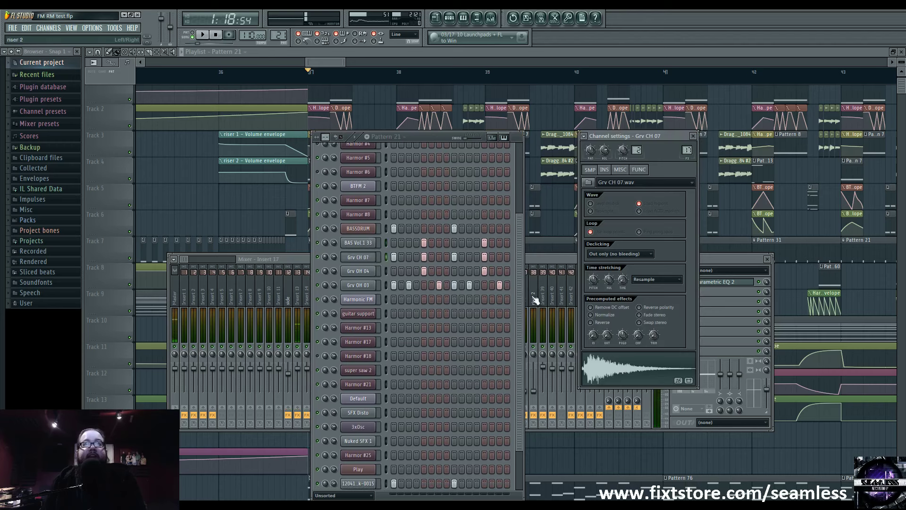
{"action": "left_click", "coordinate": [653, 380]}
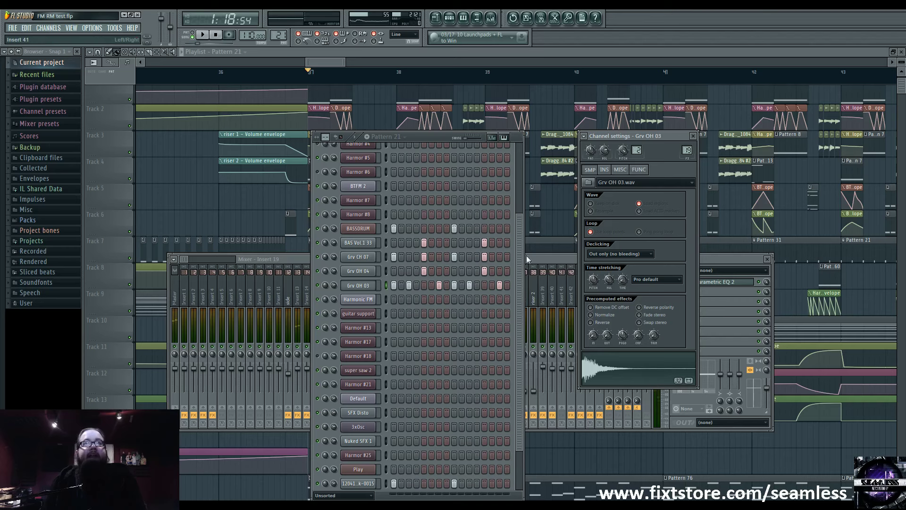
{"action": "scroll", "coordinate": [519, 262], "scroll_direction": "down", "scroll_amount": 3}
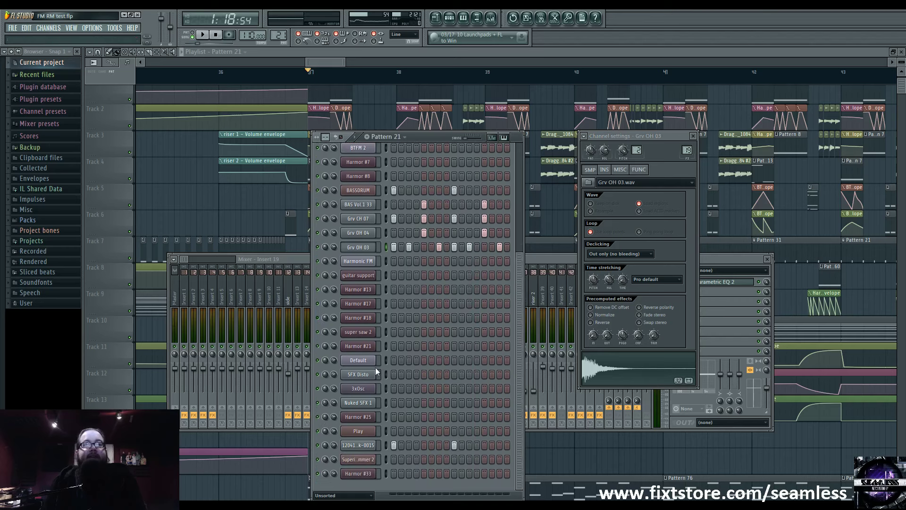
{"action": "scroll", "coordinate": [508, 367], "scroll_direction": "down", "scroll_amount": 2}
{"action": "key", "text": "F12"}
Step: Open Pattern 76's Superior Drummer 2 notes in the piano roll and audition the pattern on its own
{"action": "scroll", "coordinate": [349, 388], "scroll_direction": "down", "scroll_amount": 4}
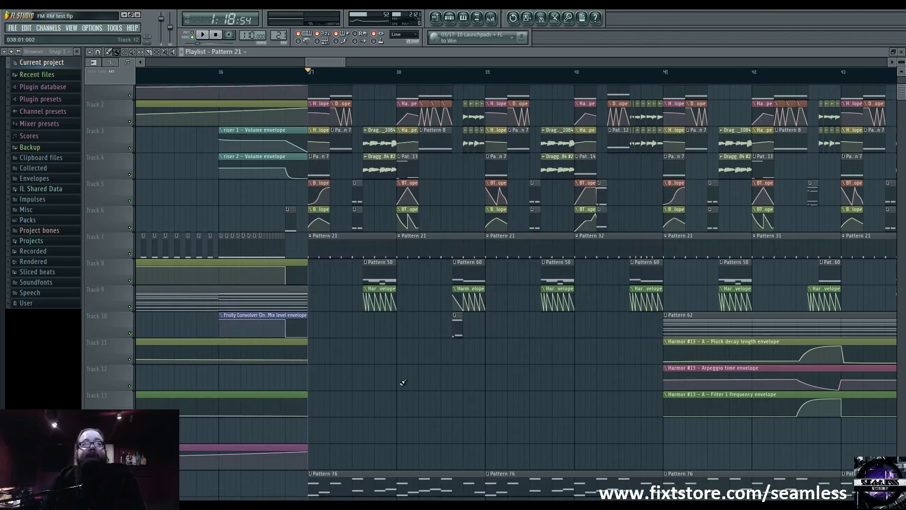
{"action": "left_click", "coordinate": [349, 388]}
{"action": "double_click", "coordinate": [349, 388]}
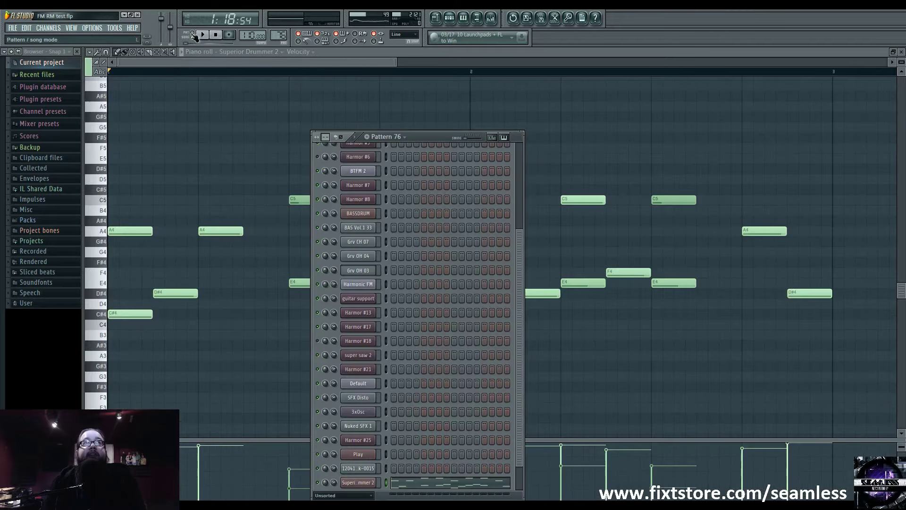
{"action": "scroll", "coordinate": [432, 336], "scroll_direction": "down", "scroll_amount": 2}
{"action": "key", "text": "space"}
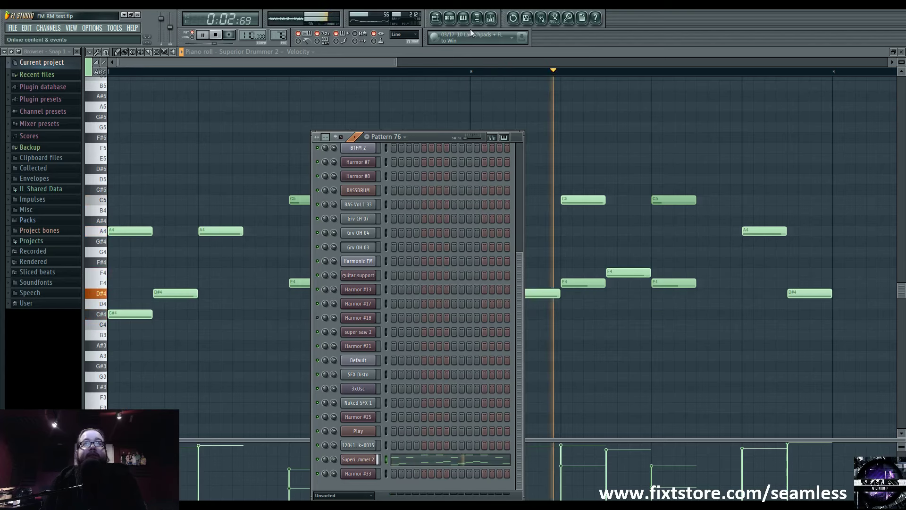
Step: Return to the playlist, audition the song from bar 37 with all the drum layers, and stop playback
{"action": "left_click", "coordinate": [435, 19]}
{"action": "left_click", "coordinate": [310, 80]}
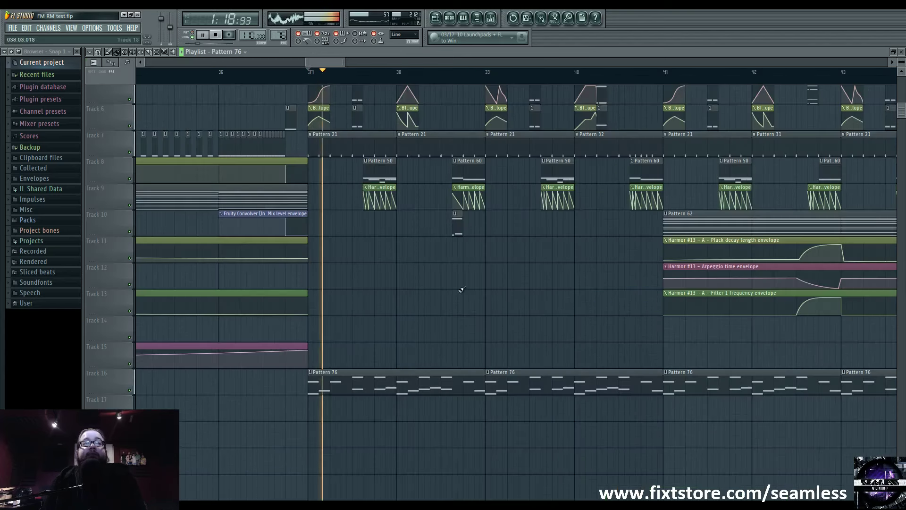
{"action": "scroll", "coordinate": [518, 306], "scroll_direction": "down", "scroll_amount": 3, "text": "ctrl"}
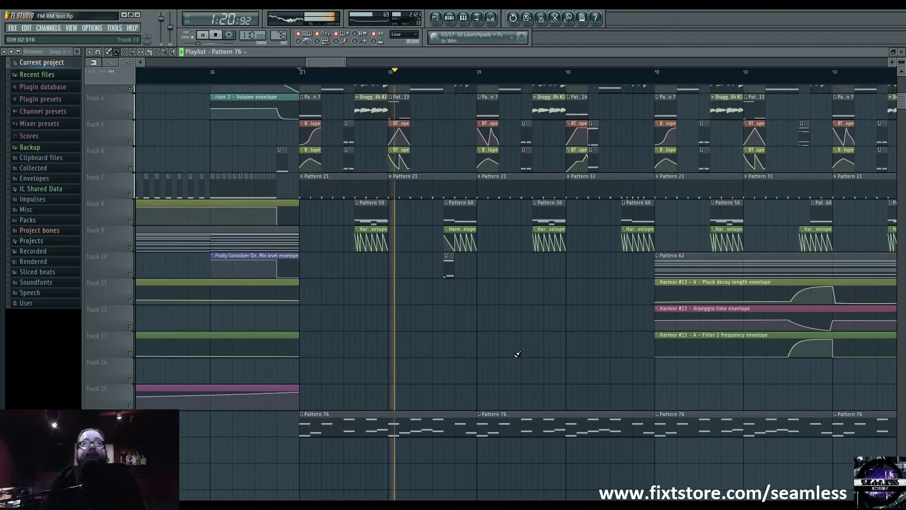
{"action": "scroll", "coordinate": [516, 354], "scroll_direction": "up", "scroll_amount": 3}
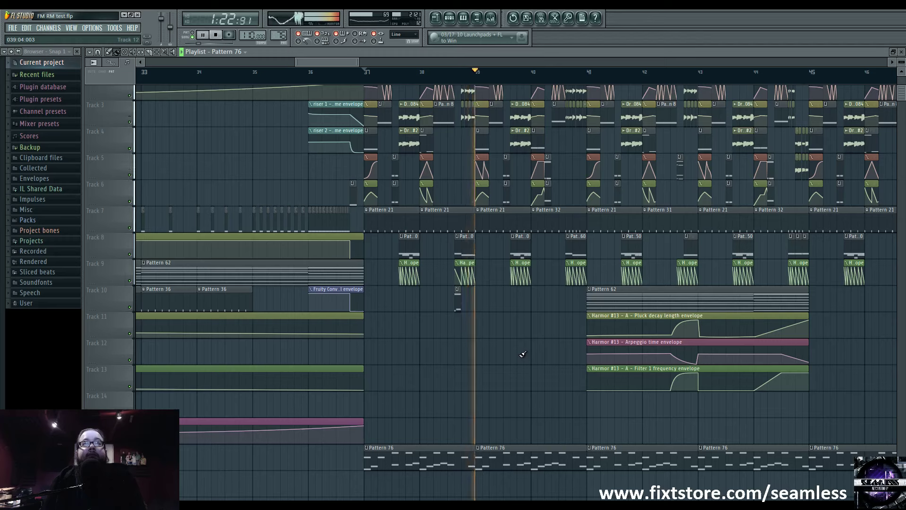
{"action": "key", "text": "space"}
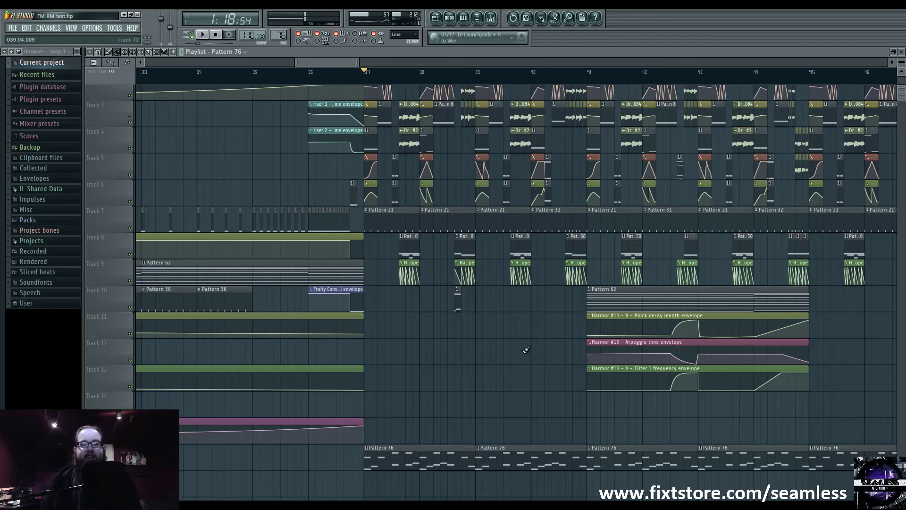
Step: Bring the song's opening section into view in the playlist and start playback from bar 5
{"action": "scroll", "coordinate": [524, 351], "scroll_direction": "down", "scroll_amount": 5}
{"action": "scroll", "coordinate": [502, 404], "scroll_direction": "up", "scroll_amount": 2}
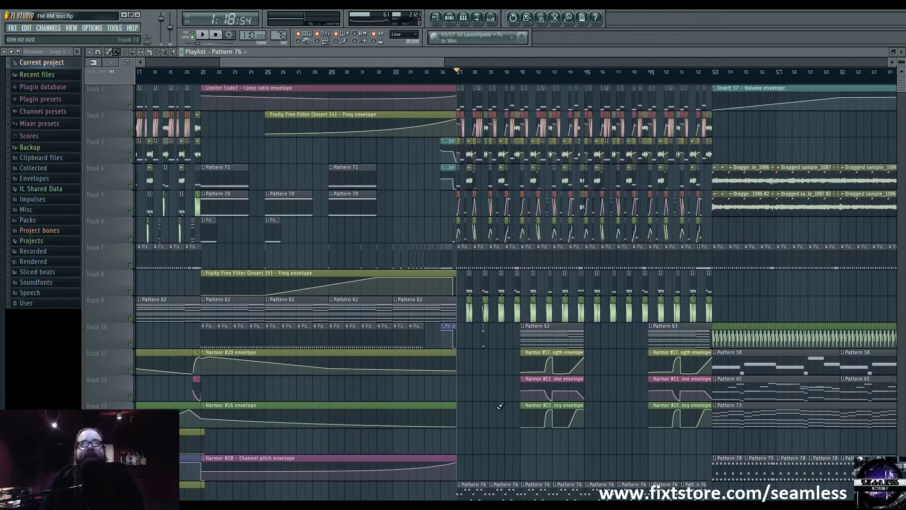
{"action": "left_click_drag", "start_coordinate": [472, 420], "coordinate": [628, 427]}
{"action": "scroll", "coordinate": [403, 374], "scroll_direction": "left", "scroll_amount": 4}
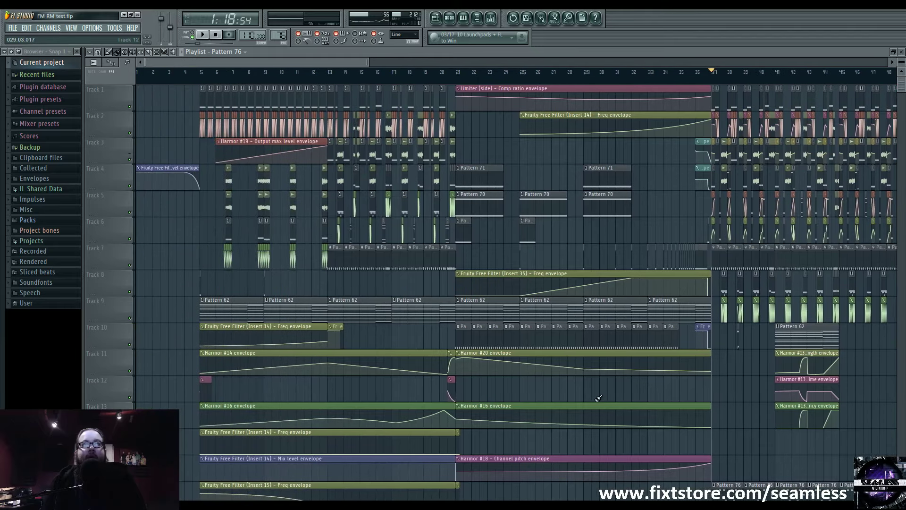
{"action": "left_click", "coordinate": [199, 72]}
{"action": "key", "text": "space"}
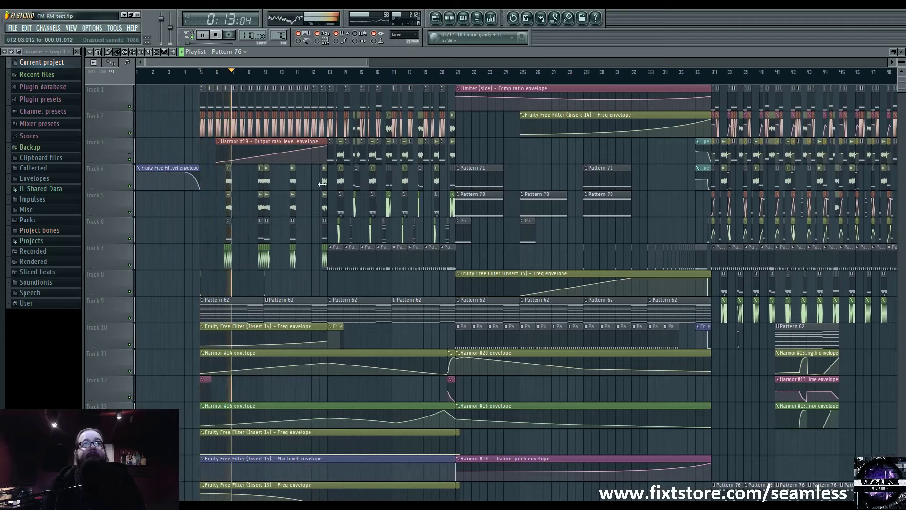
Step: Examine the filter, EQ and volume automation clips of the opening section during playback, and stop the song
{"action": "scroll", "coordinate": [322, 183], "scroll_direction": "down", "scroll_amount": 1}
{"action": "scroll", "coordinate": [321, 184], "scroll_direction": "down", "scroll_amount": 10}
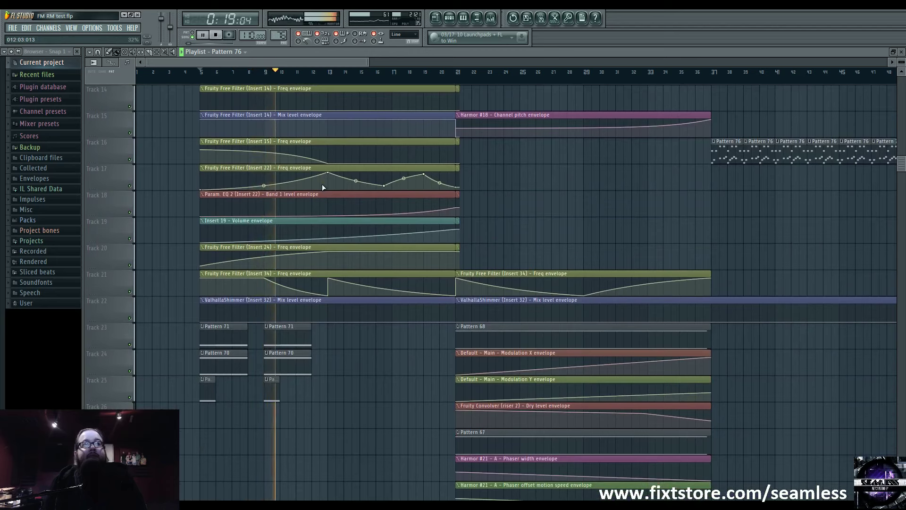
{"action": "scroll", "coordinate": [187, 316], "scroll_direction": "up", "scroll_amount": 1}
{"action": "scroll", "coordinate": [228, 294], "scroll_direction": "up", "scroll_amount": 3}
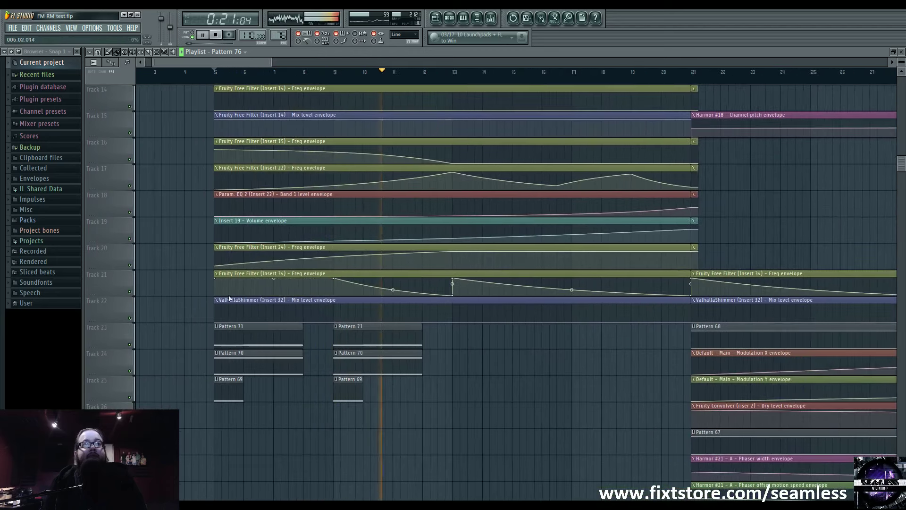
{"action": "scroll", "coordinate": [315, 338], "scroll_direction": "up", "scroll_amount": 10}
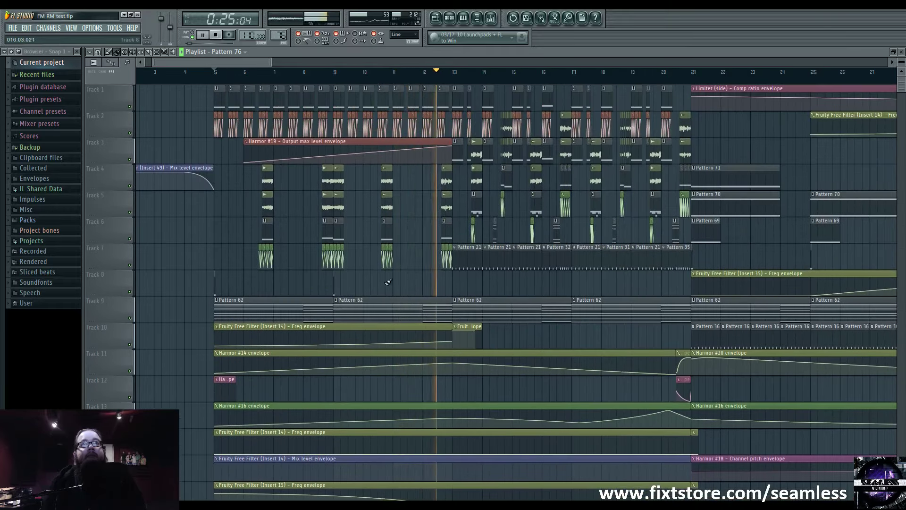
{"action": "key", "text": "space"}
Step: Open Pattern 71 from track 23 with the step sequencer, and open and audition its Harmor #25 synth
{"action": "scroll", "coordinate": [308, 287], "scroll_direction": "down", "scroll_amount": 10}
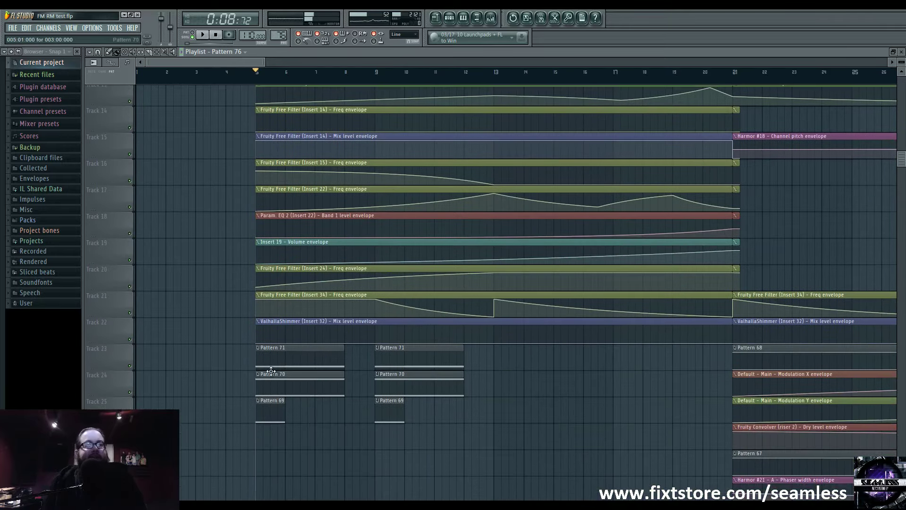
{"action": "double_click", "coordinate": [272, 369]}
{"action": "left_click", "coordinate": [450, 18]}
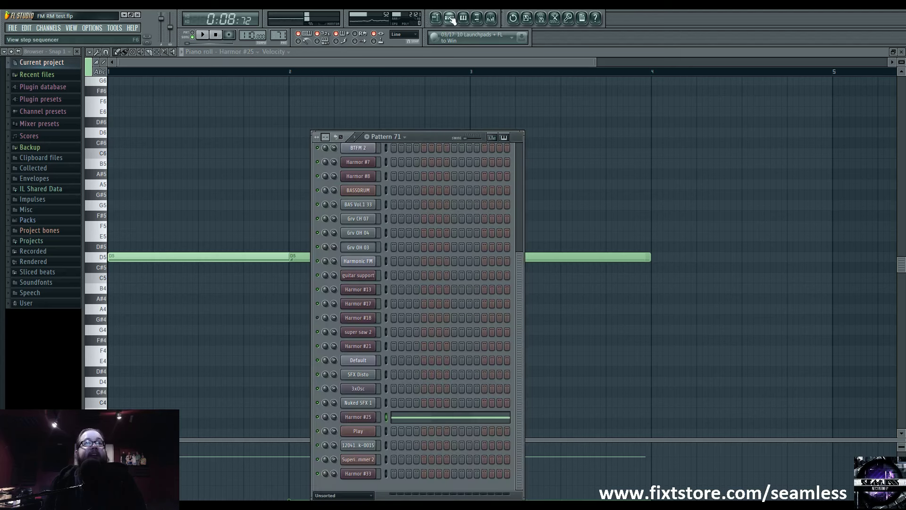
{"action": "left_click", "coordinate": [367, 415]}
{"action": "key", "text": "z"}
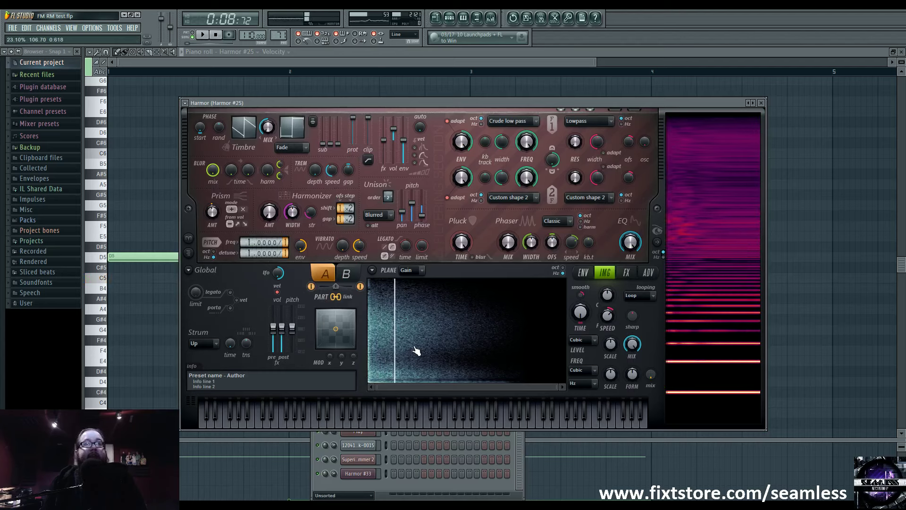
Step: View Harmor #25's image options, and audition the SFX Big Tom sample from the SFX folder of Packs
{"action": "left_click", "coordinate": [373, 270]}
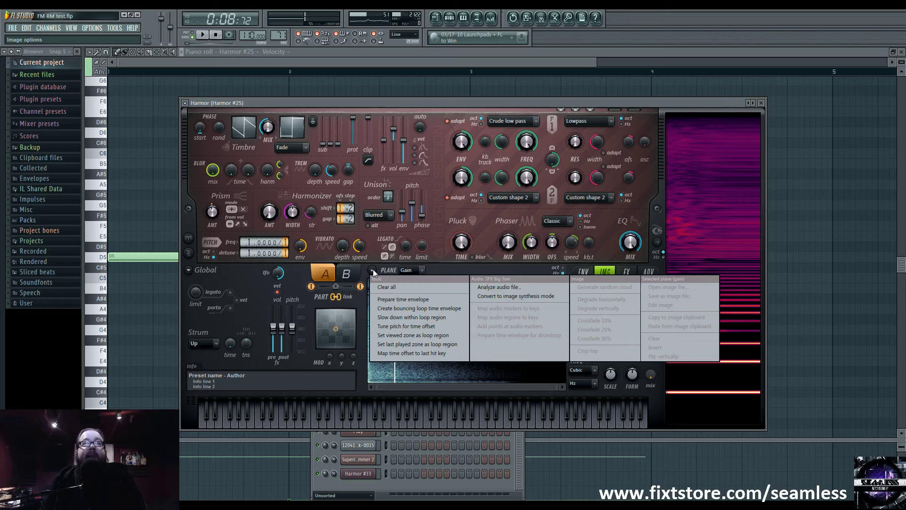
{"action": "left_click", "coordinate": [372, 269]}
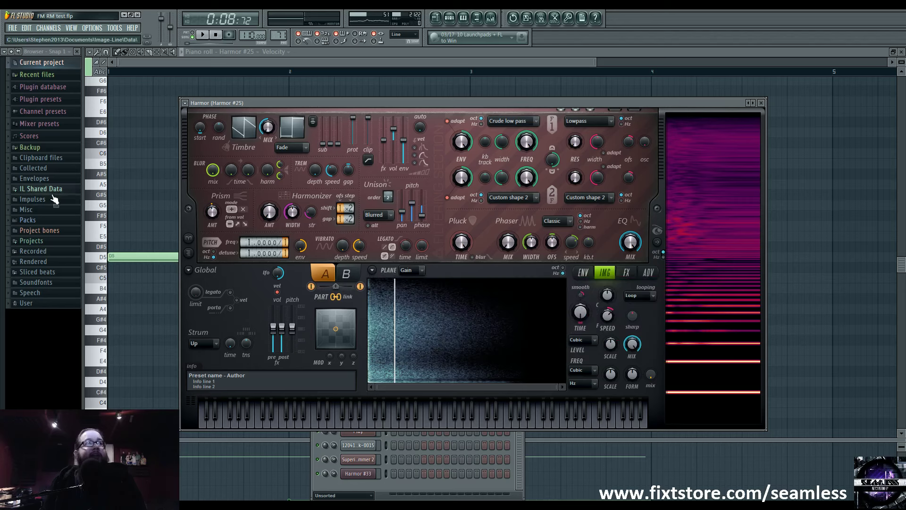
{"action": "left_click", "coordinate": [27, 220]}
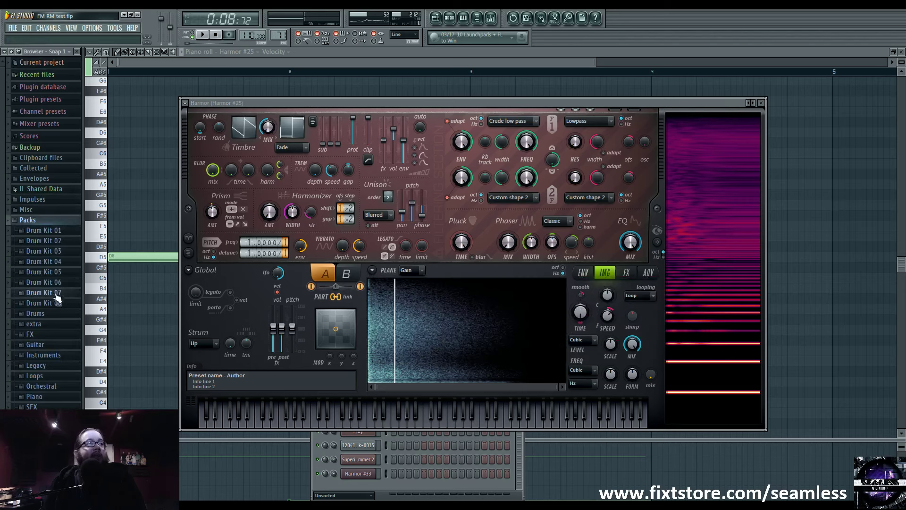
{"action": "left_click", "coordinate": [42, 407]}
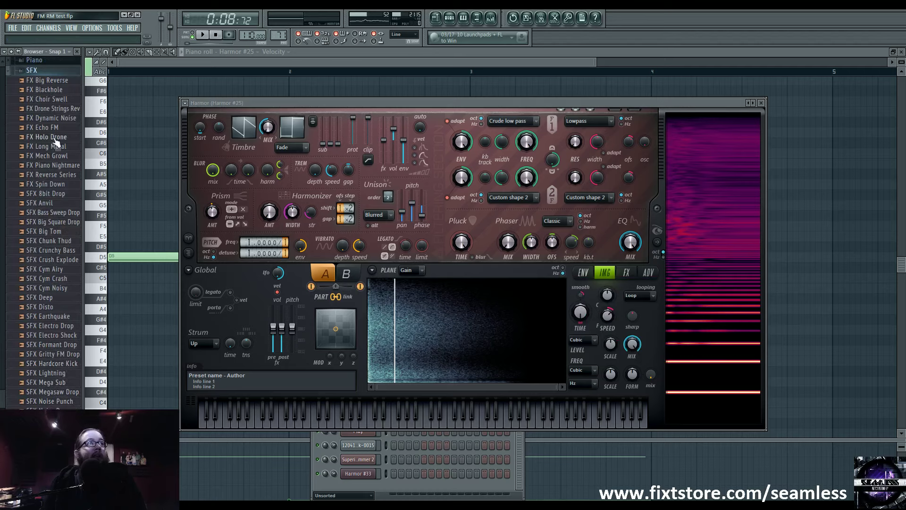
{"action": "scroll", "coordinate": [68, 179], "scroll_direction": "up", "scroll_amount": 3}
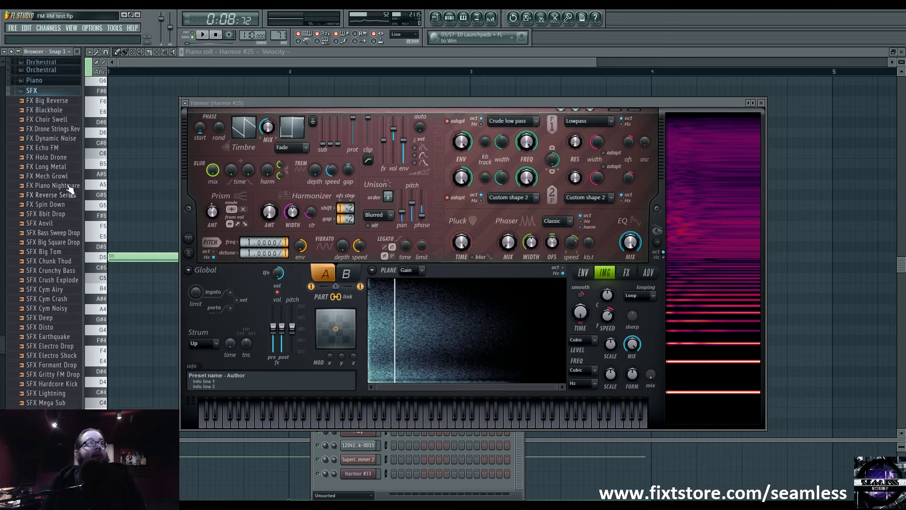
{"action": "left_click", "coordinate": [57, 289]}
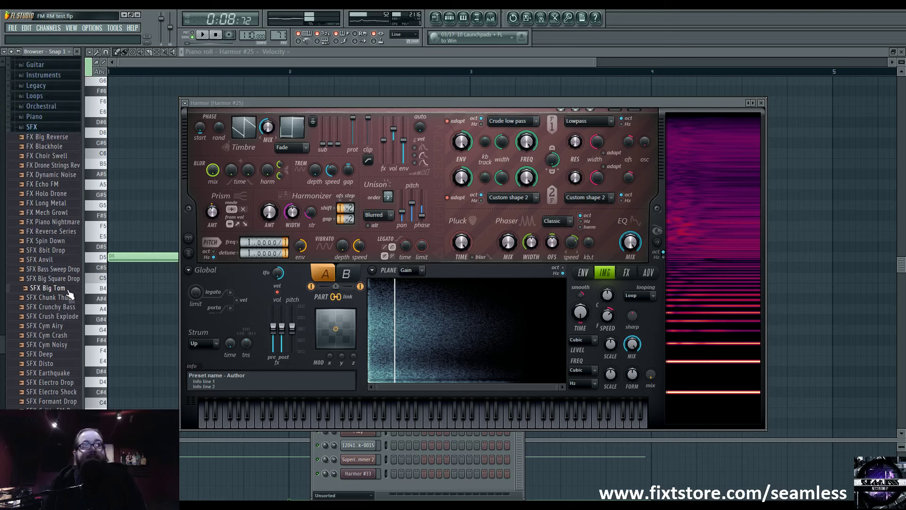
{"action": "scroll", "coordinate": [70, 294], "scroll_direction": "up", "scroll_amount": 13}
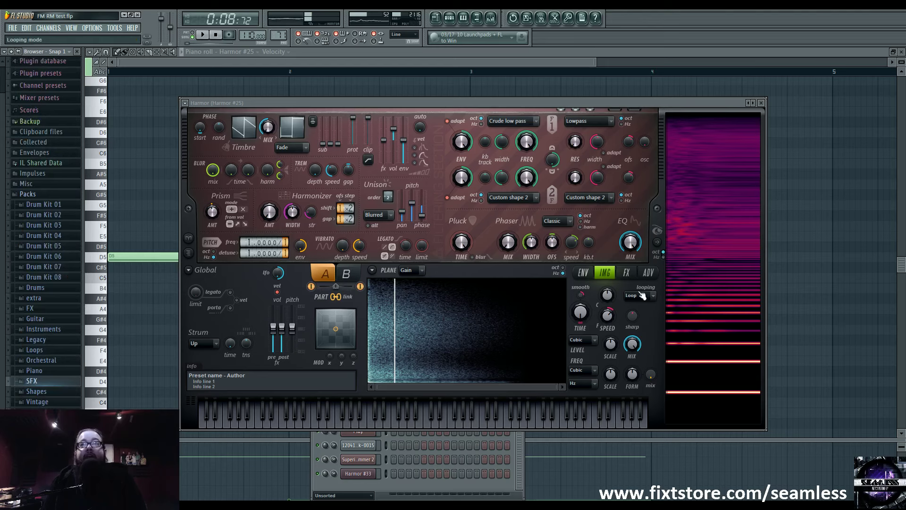
Step: View Harmor #25's FX page and the effect slots of its mixer track Insert 42, and return to the playlist
{"action": "left_click", "coordinate": [627, 273]}
{"action": "left_click", "coordinate": [491, 19]}
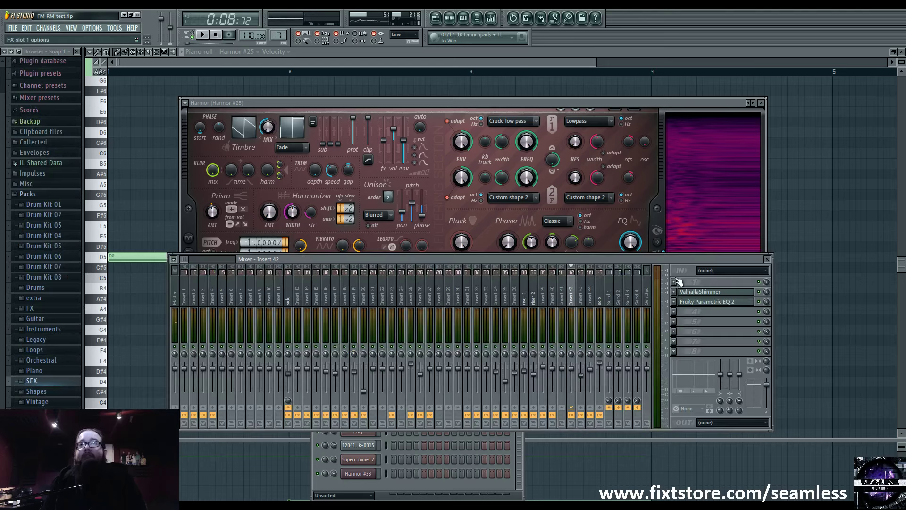
{"action": "left_click", "coordinate": [431, 21]}
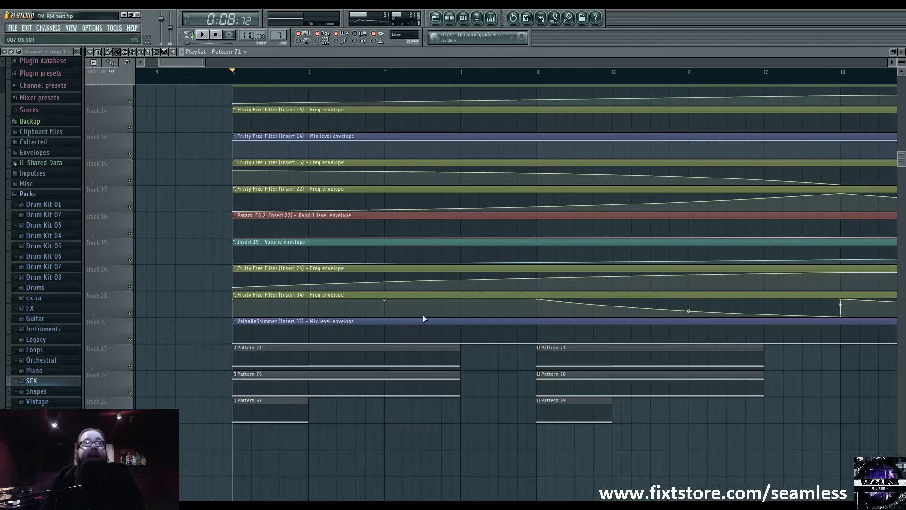
Step: Open Pattern 70 from track 24, audition its 3xOsc part with the step sequencer shown, and stop playback in the playlist
{"action": "double_click", "coordinate": [294, 380]}
{"action": "key", "text": "space"}
{"action": "key", "text": "F6"}
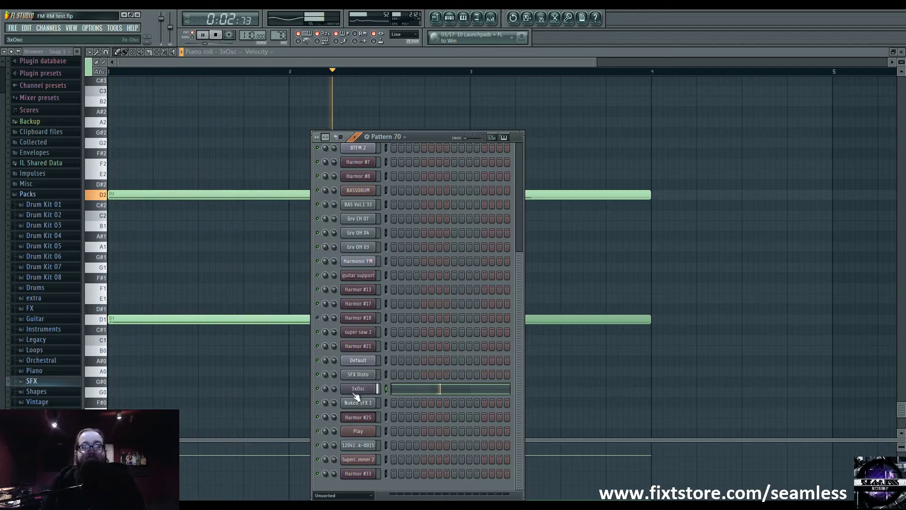
{"action": "left_click", "coordinate": [436, 17]}
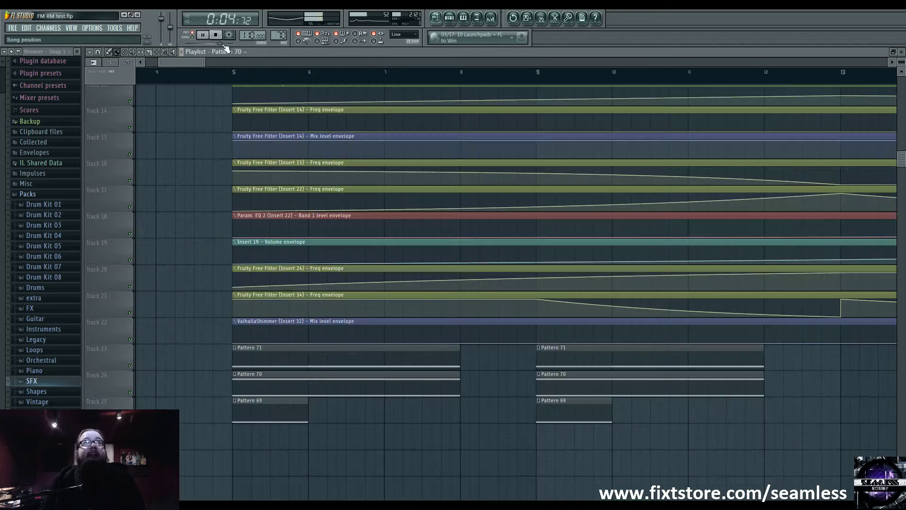
{"action": "left_click", "coordinate": [215, 35]}
Step: Open Pattern 69 with its SFX Disto channel settings, and audition the matching SFX Disto sample in the SFX pack folder
{"action": "double_click", "coordinate": [279, 413]}
{"action": "left_click", "coordinate": [449, 19]}
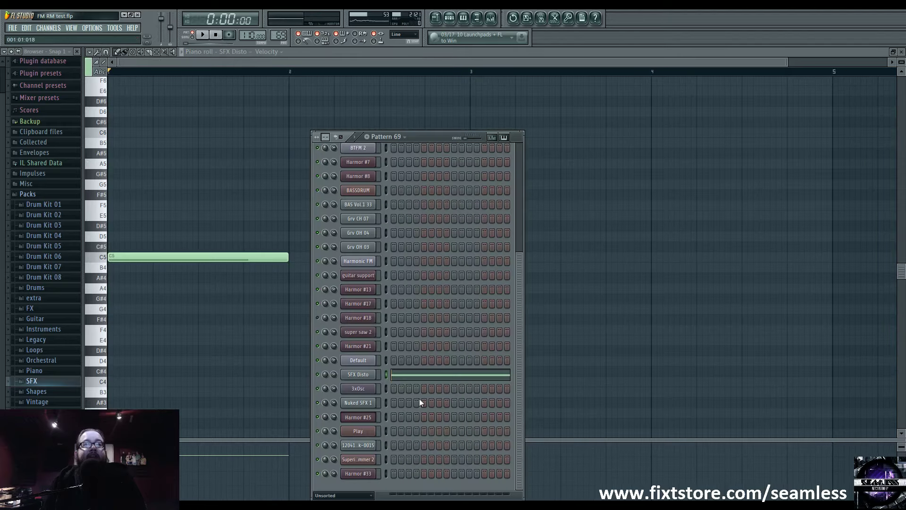
{"action": "left_click", "coordinate": [366, 377]}
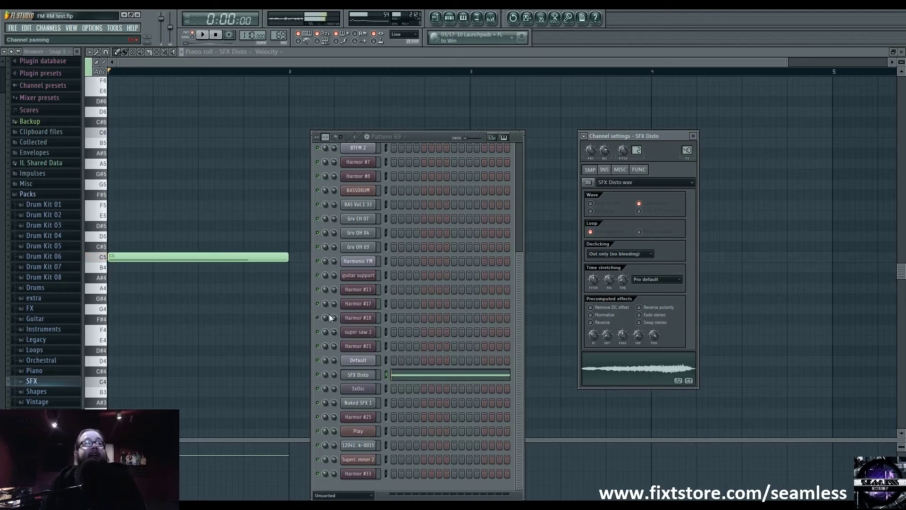
{"action": "left_click", "coordinate": [32, 380]}
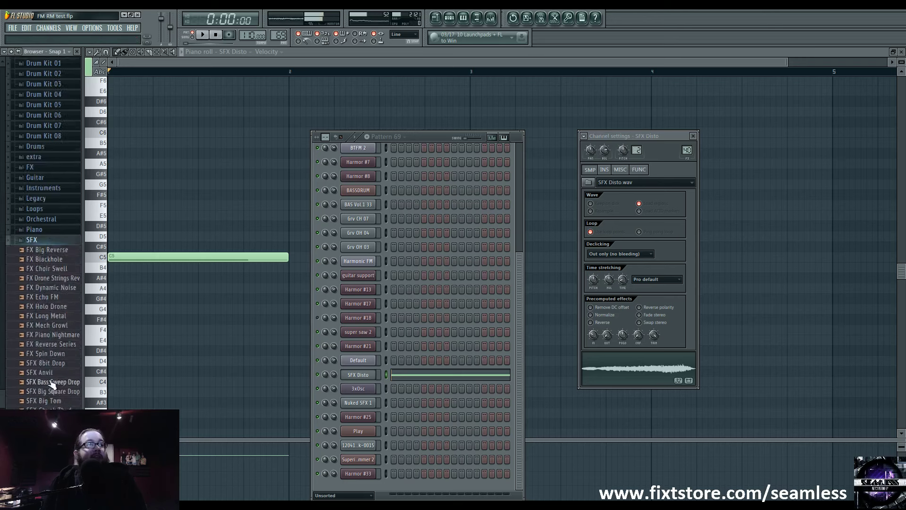
{"action": "left_click", "coordinate": [45, 307]}
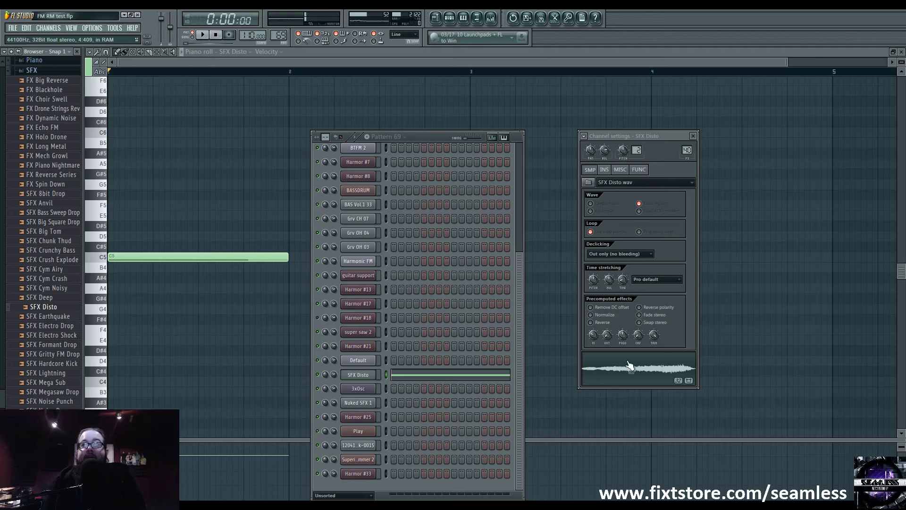
Step: Inspect the effect chain of SFX Disto's mixer track, Insert 40, and return to the playlist
{"action": "double_click", "coordinate": [688, 149]}
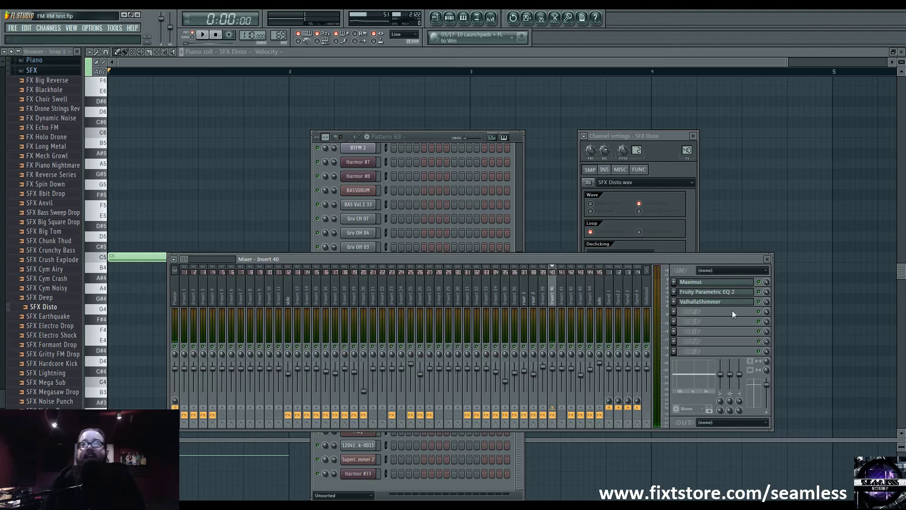
{"action": "left_click", "coordinate": [437, 135]}
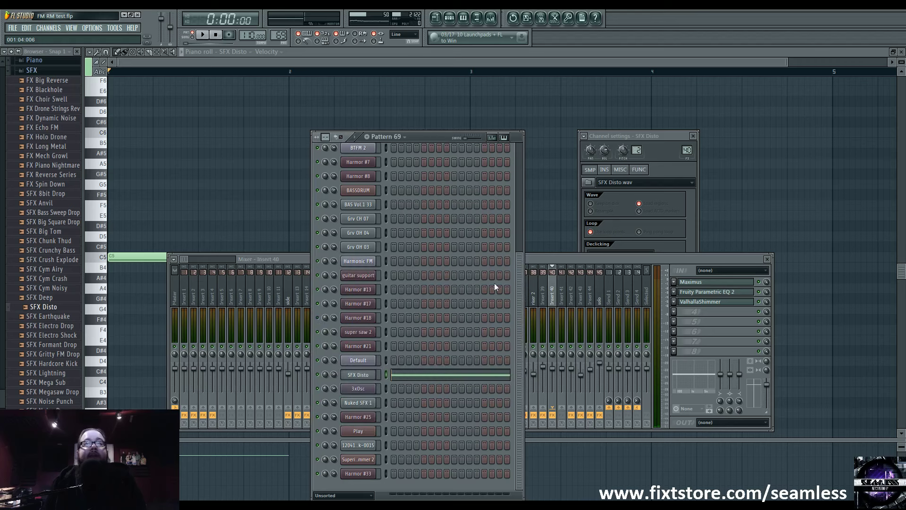
{"action": "key", "text": "space"}
{"action": "key", "text": "F5"}
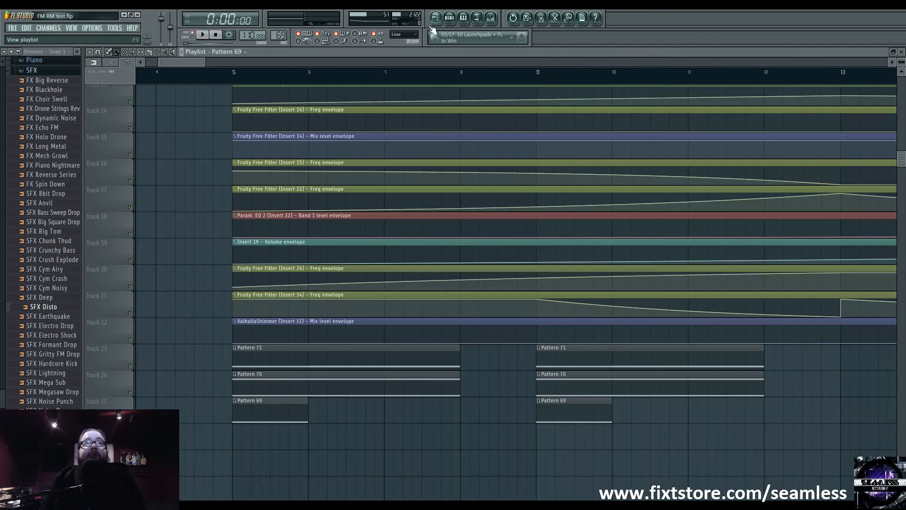
Step: Set the song position to bar 5 and open the short BASSDRUM pattern clip at that bar on track 8
{"action": "left_click", "coordinate": [233, 73]}
{"action": "scroll", "coordinate": [236, 165], "scroll_direction": "up", "scroll_amount": 5}
{"action": "key", "text": "space"}
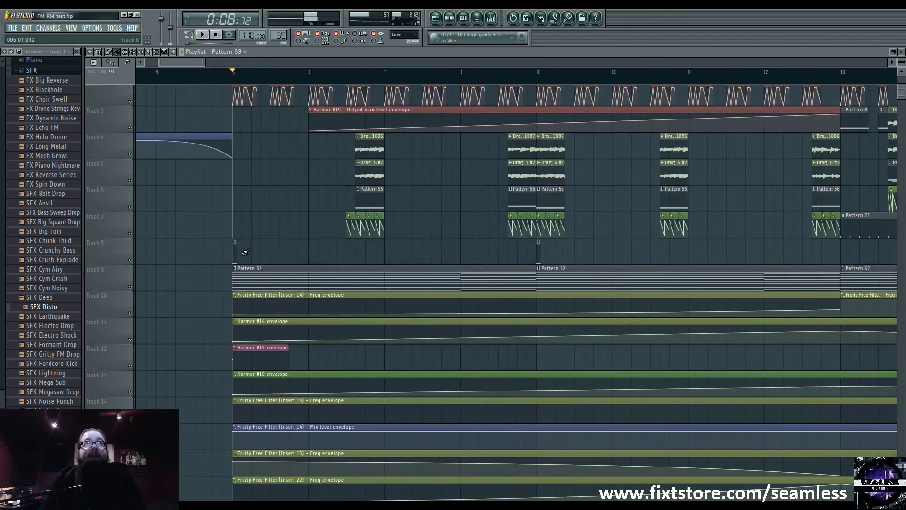
{"action": "double_click", "coordinate": [236, 252]}
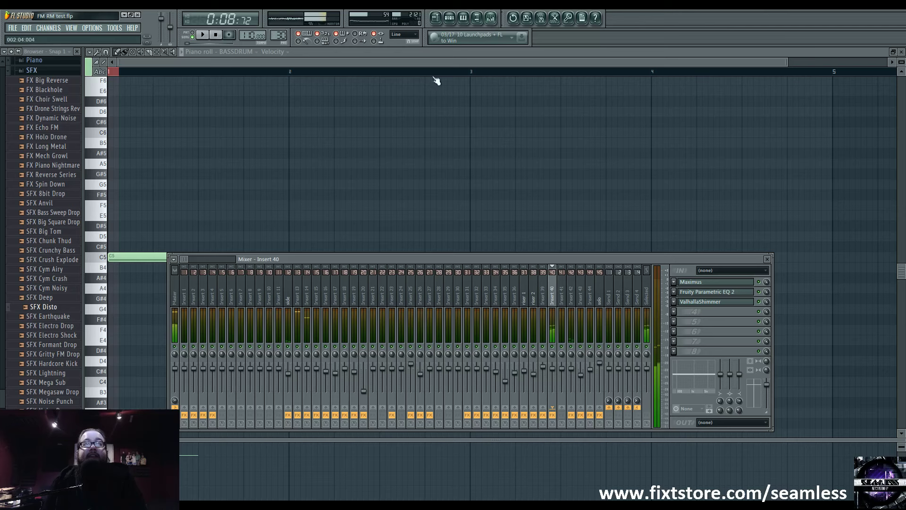
Step: Inspect the effect slots of mixer Inserts 13 and 14, and open the Fruity Free Filter in Insert 14's last slot
{"action": "left_click", "coordinate": [301, 282]}
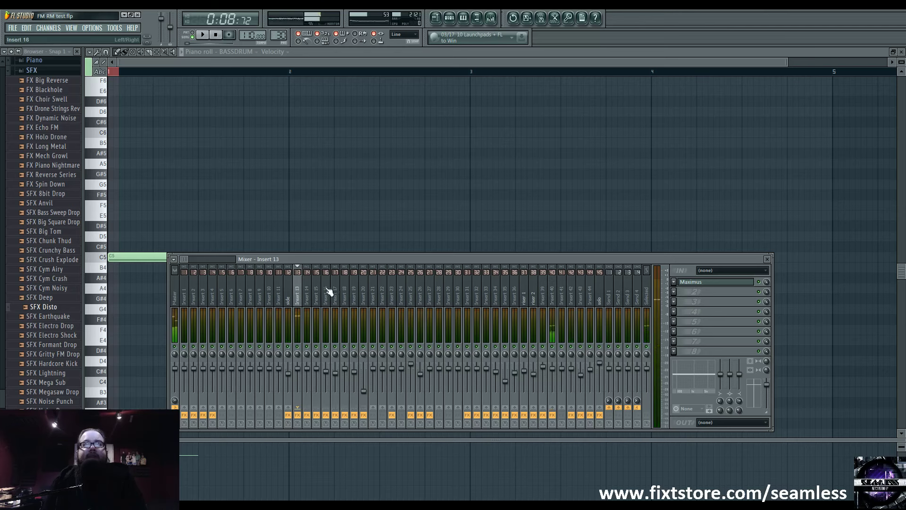
{"action": "left_click", "coordinate": [307, 296]}
{"action": "left_click", "coordinate": [730, 351]}
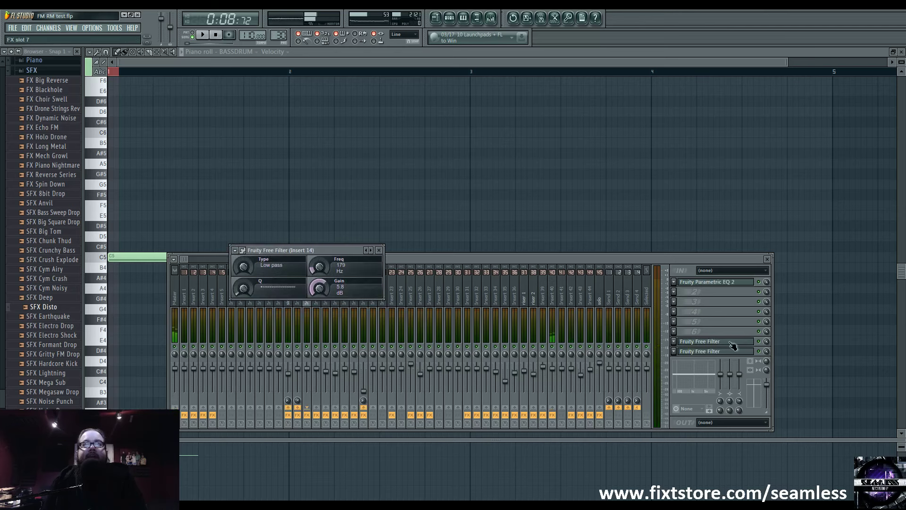
Step: Return to the playlist, audition the build-up from the middle of bar 34 into bar 37, and stop playback
{"action": "key", "text": "F5"}
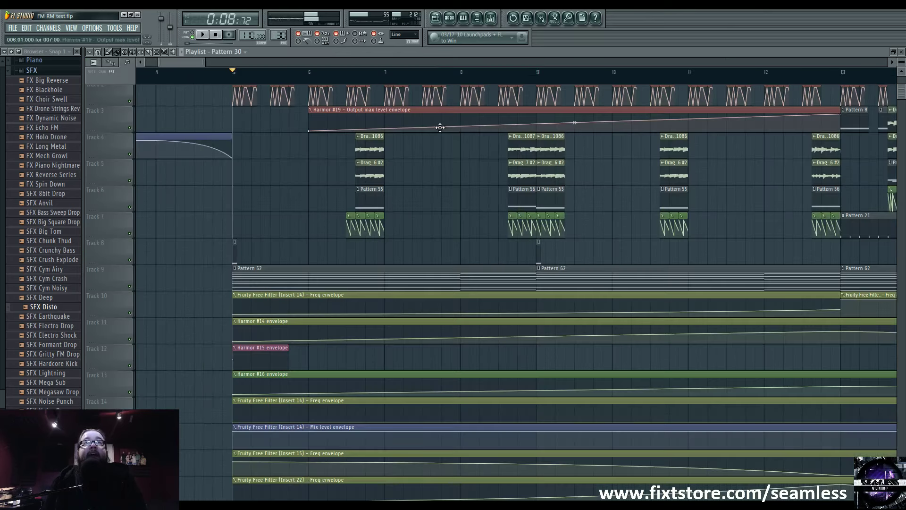
{"action": "scroll", "coordinate": [465, 61], "scroll_direction": "down", "scroll_amount": 3}
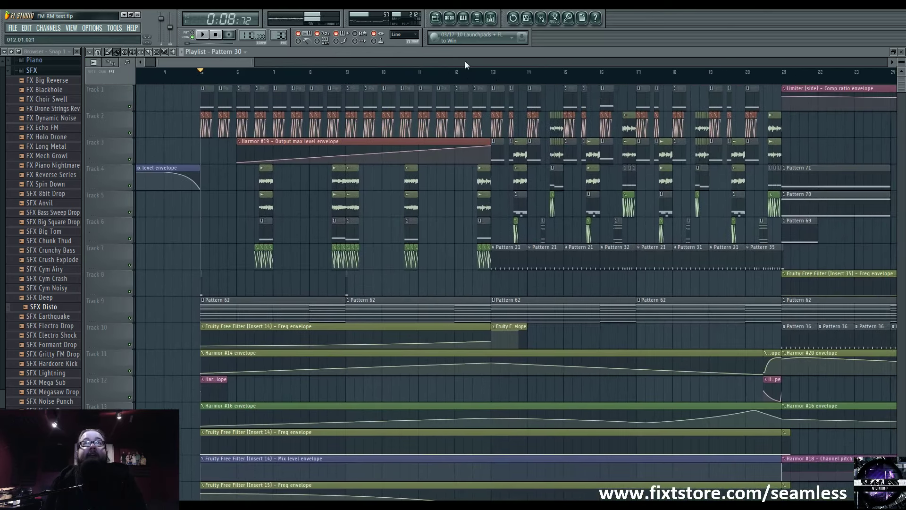
{"action": "left_click", "coordinate": [492, 72]}
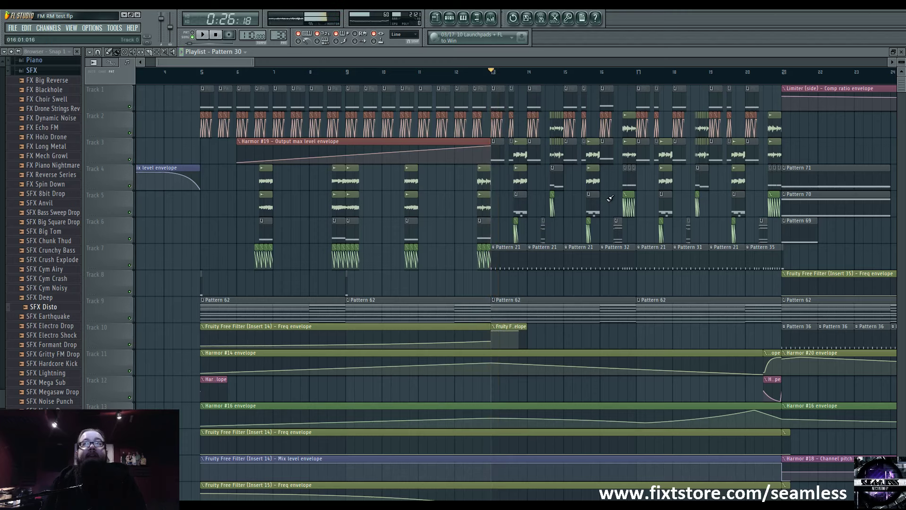
{"action": "scroll", "coordinate": [478, 207], "scroll_direction": "right", "scroll_amount": 8}
{"action": "scroll", "coordinate": [364, 211], "scroll_direction": "down", "scroll_amount": 2}
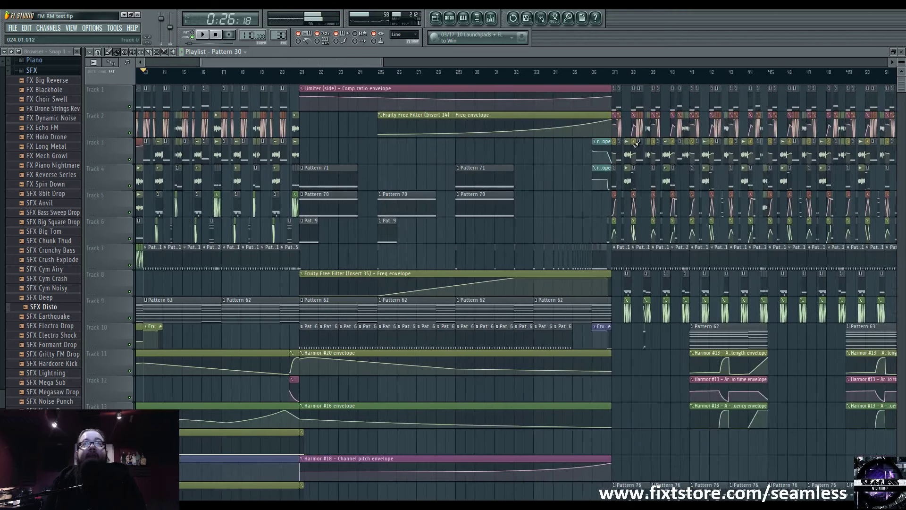
{"action": "left_click", "coordinate": [560, 73]}
{"action": "key", "text": "space"}
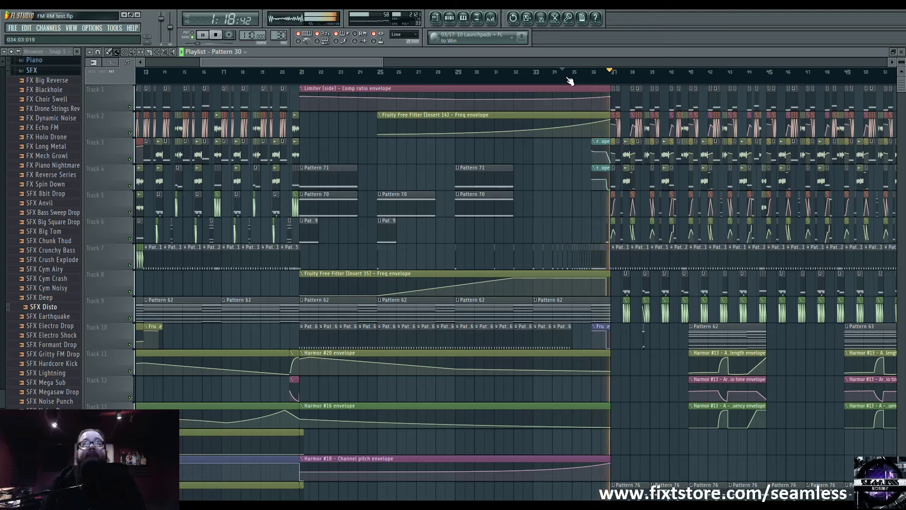
{"action": "key", "text": "space"}
Step: Review the playlist sections from bar 5 onward, and set the song position to bar 13
{"action": "scroll", "coordinate": [382, 230], "scroll_direction": "left", "scroll_amount": 4}
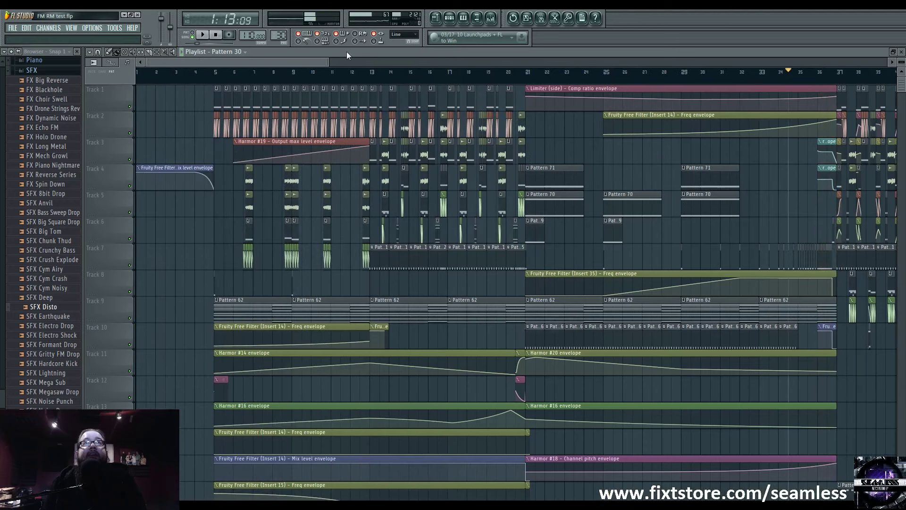
{"action": "left_click_drag", "start_coordinate": [370, 72], "coordinate": [214, 72]}
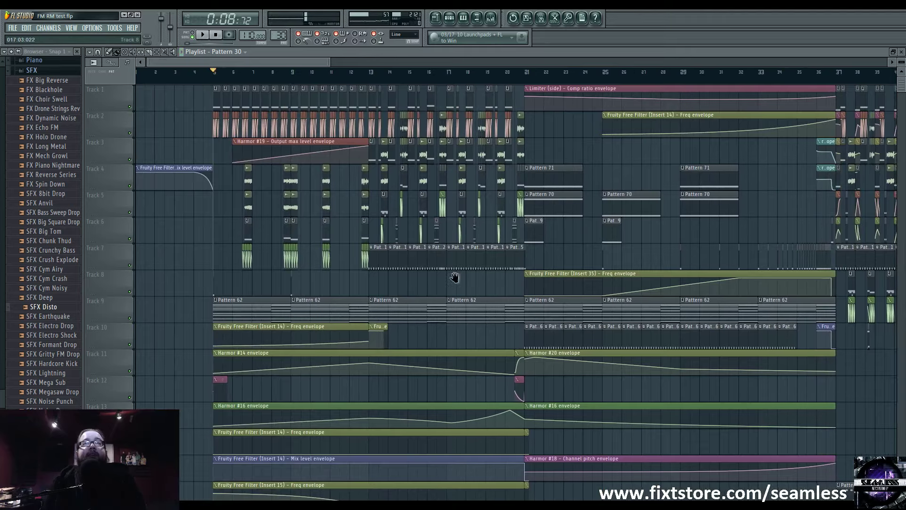
{"action": "scroll", "coordinate": [357, 279], "scroll_direction": "right", "scroll_amount": 2}
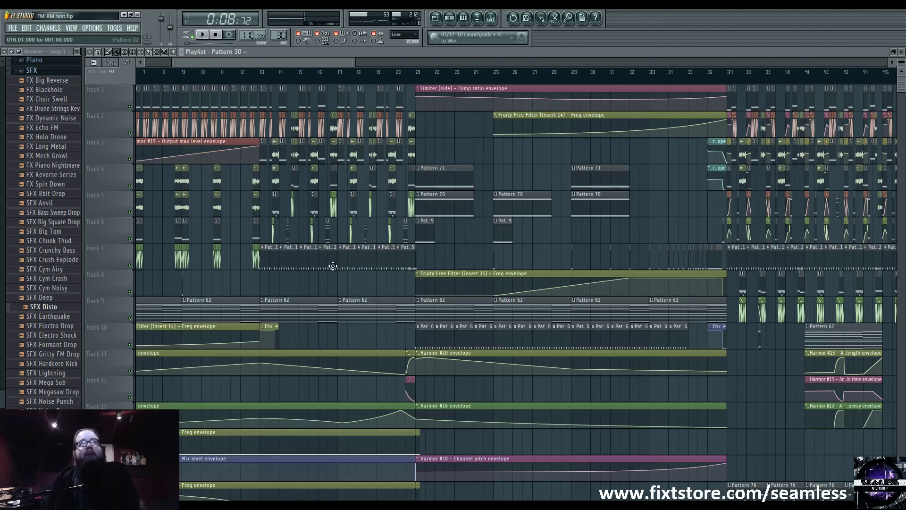
{"action": "scroll", "coordinate": [330, 263], "scroll_direction": "left", "scroll_amount": 3}
{"action": "mouse_move", "coordinate": [332, 72]}
{"action": "left_mouse_down"}
{"action": "mouse_move", "coordinate": [487, 72]}
{"action": "mouse_move", "coordinate": [332, 71]}
{"action": "left_mouse_up"}
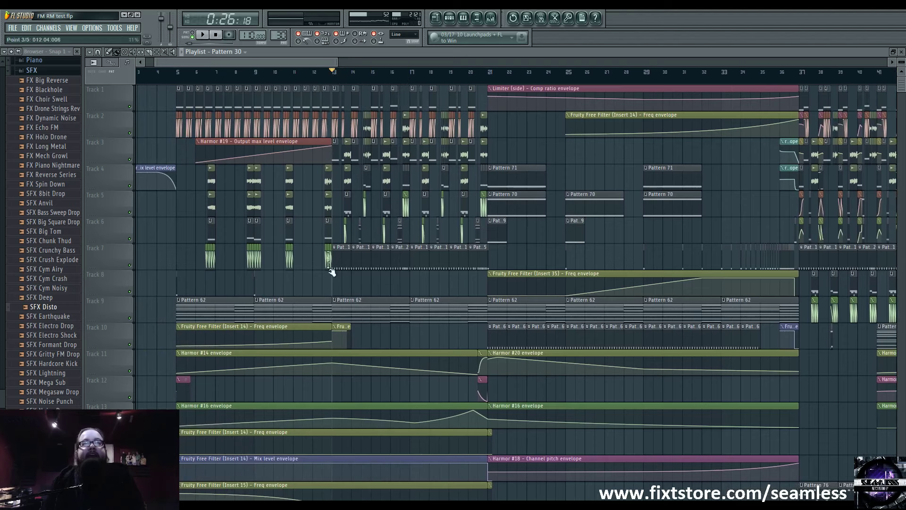
Step: Examine the master automation and vocal tracks in the lower playlist, and select the vocal clips on track 33
{"action": "scroll", "coordinate": [330, 264], "scroll_direction": "down", "scroll_amount": 5}
{"action": "scroll", "coordinate": [336, 280], "scroll_direction": "down", "scroll_amount": 4}
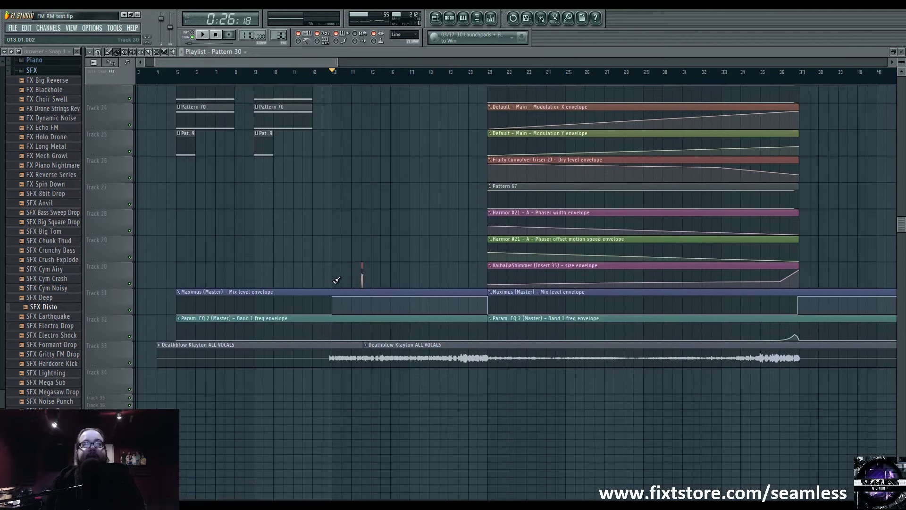
{"action": "scroll", "coordinate": [361, 278], "scroll_direction": "up", "scroll_amount": 4}
{"action": "scroll", "coordinate": [322, 309], "scroll_direction": "down", "scroll_amount": 5}
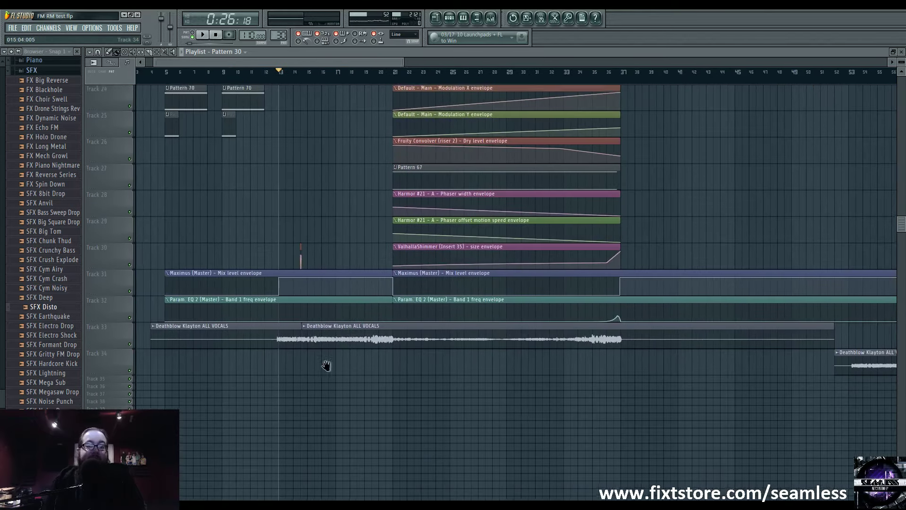
{"action": "scroll", "coordinate": [324, 365], "scroll_direction": "up", "scroll_amount": 2}
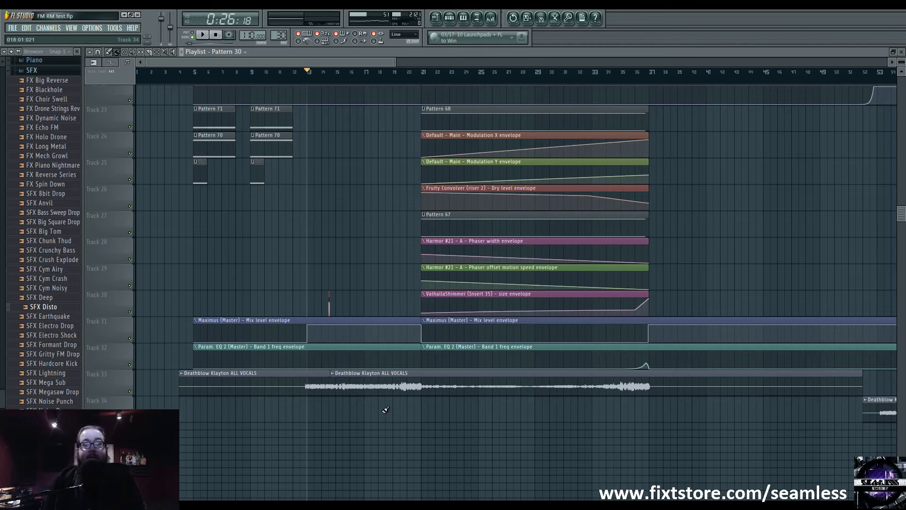
{"action": "left_click", "coordinate": [290, 384]}
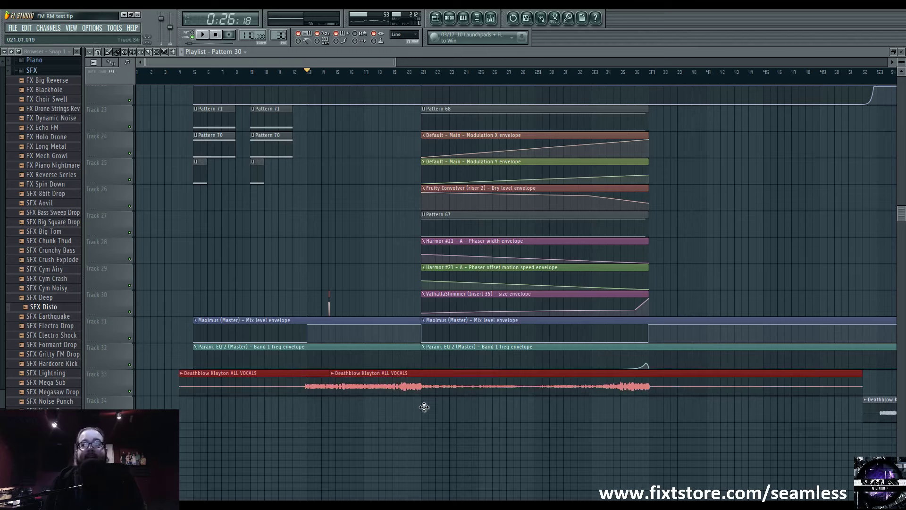
Step: Move the selected vocal clips from track 33 down to track 34 and check the new arrangement
{"action": "left_click_drag", "start_coordinate": [424, 406], "coordinate": [424, 413]}
{"action": "scroll", "coordinate": [377, 427], "scroll_direction": "right", "scroll_amount": 8}
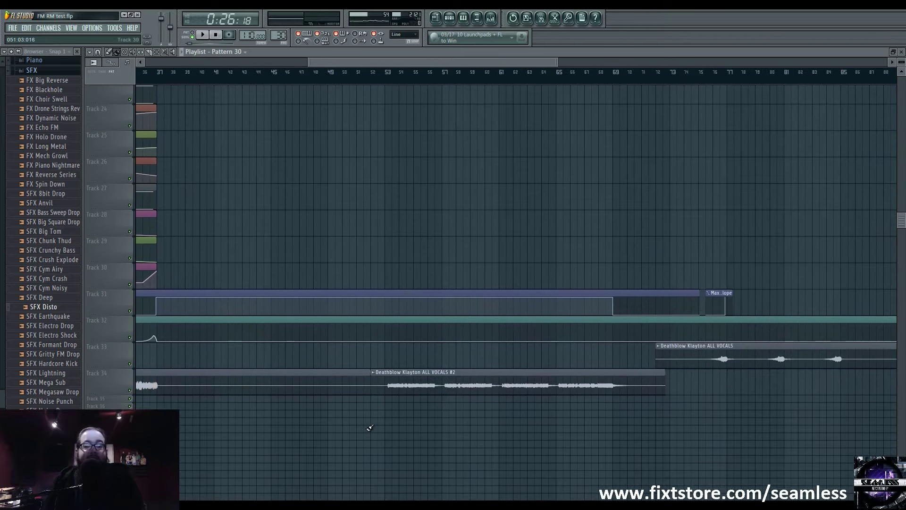
{"action": "scroll", "coordinate": [370, 427], "scroll_direction": "left", "scroll_amount": 9}
{"action": "scroll", "coordinate": [392, 439], "scroll_direction": "up", "scroll_amount": 1}
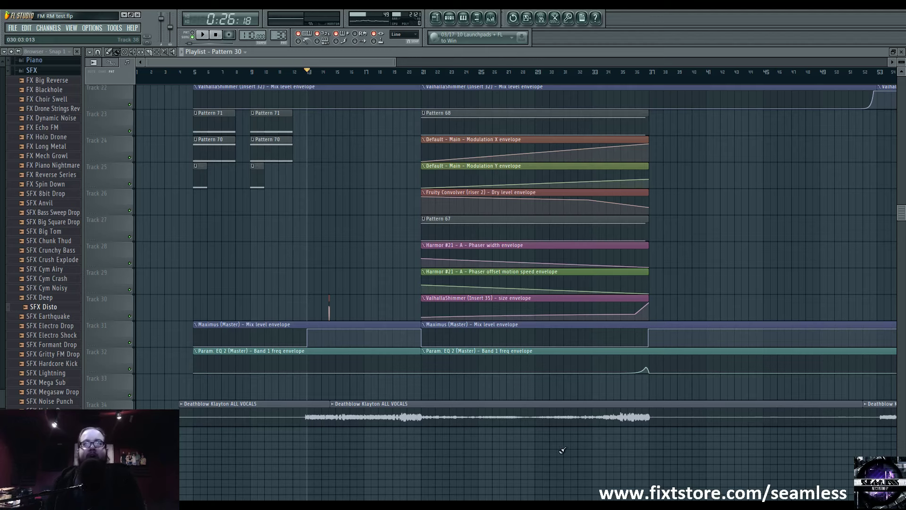
Step: Examine the vocal clips on tracks 33 and 34 across the rest of the playlist and back toward bar 5
{"action": "scroll", "coordinate": [562, 449], "scroll_direction": "right", "scroll_amount": 10}
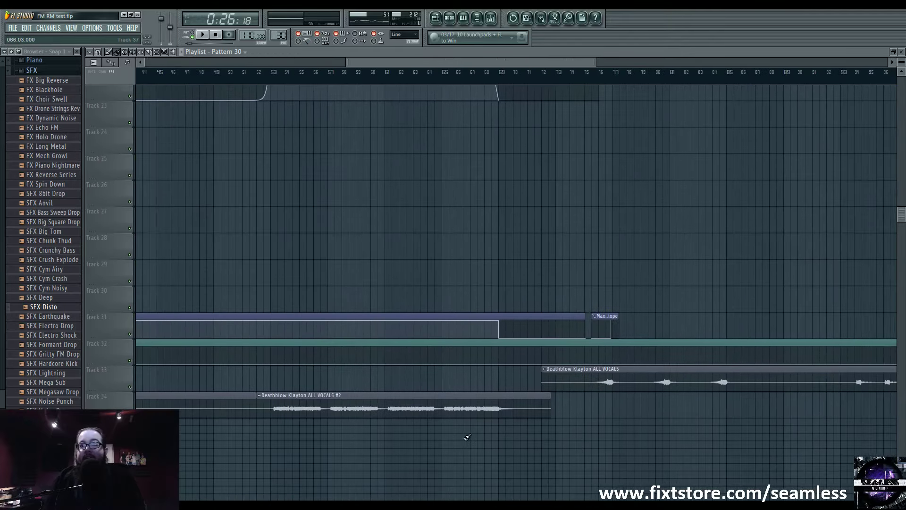
{"action": "scroll", "coordinate": [467, 436], "scroll_direction": "right", "scroll_amount": 5}
{"action": "scroll", "coordinate": [472, 431], "scroll_direction": "left", "scroll_amount": 6}
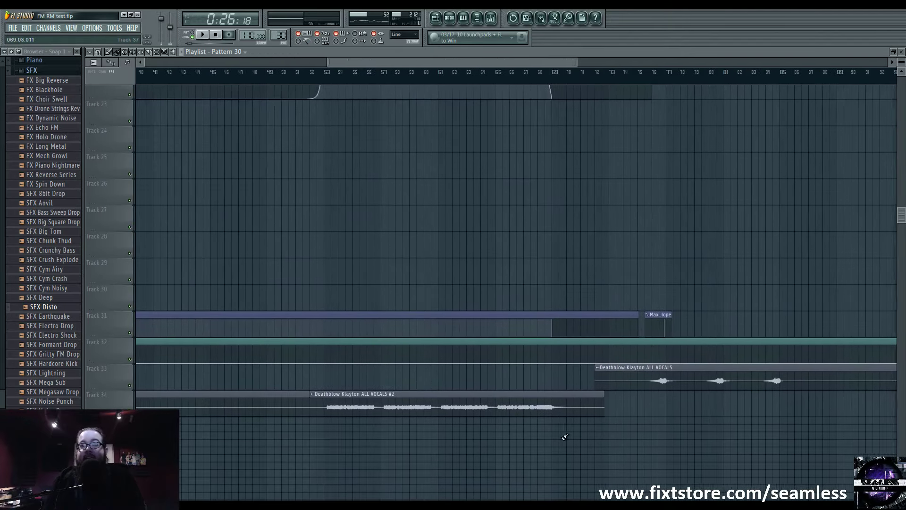
{"action": "scroll", "coordinate": [533, 434], "scroll_direction": "left", "scroll_amount": 1}
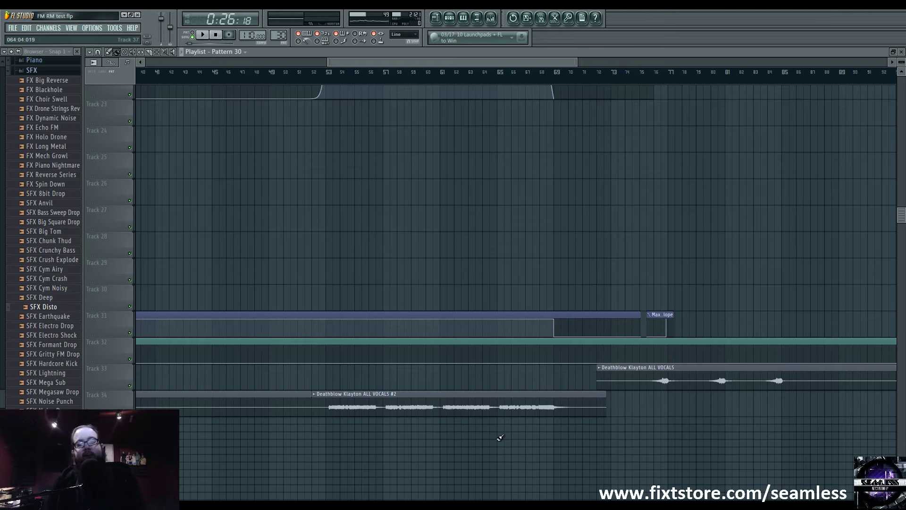
{"action": "scroll", "coordinate": [537, 440], "scroll_direction": "left", "scroll_amount": 8}
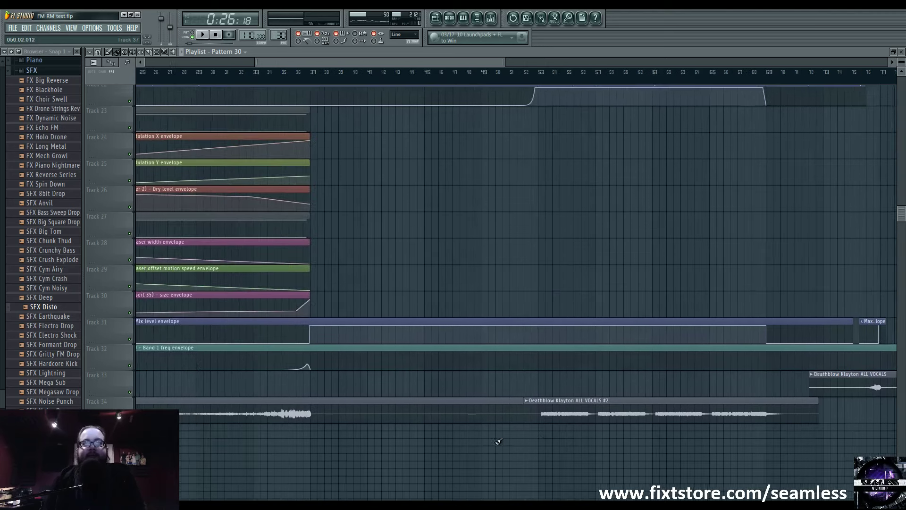
{"action": "scroll", "coordinate": [537, 440], "scroll_direction": "left", "scroll_amount": 1}
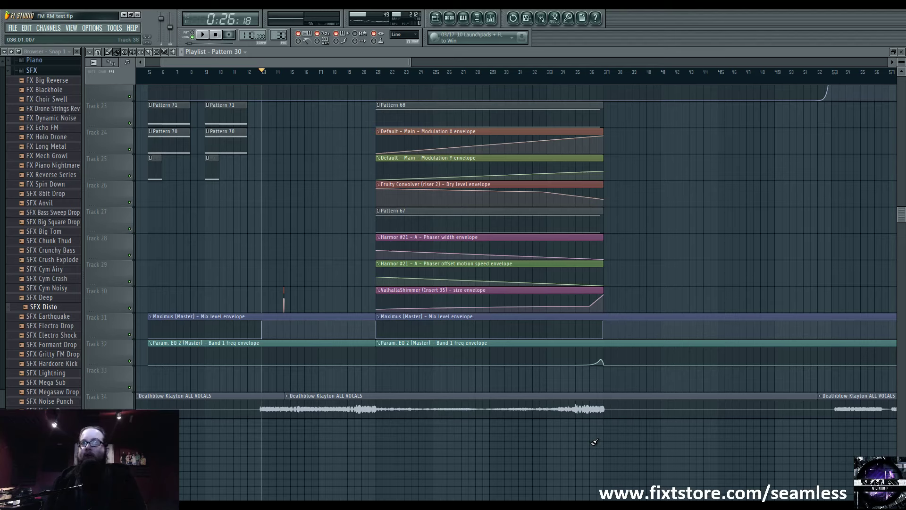
Step: Open the channel settings of the vocal clip ending near bar 37 and inspect its target mixer track, Insert 60
{"action": "double_click", "coordinate": [595, 405]}
{"action": "left_click", "coordinate": [687, 150]}
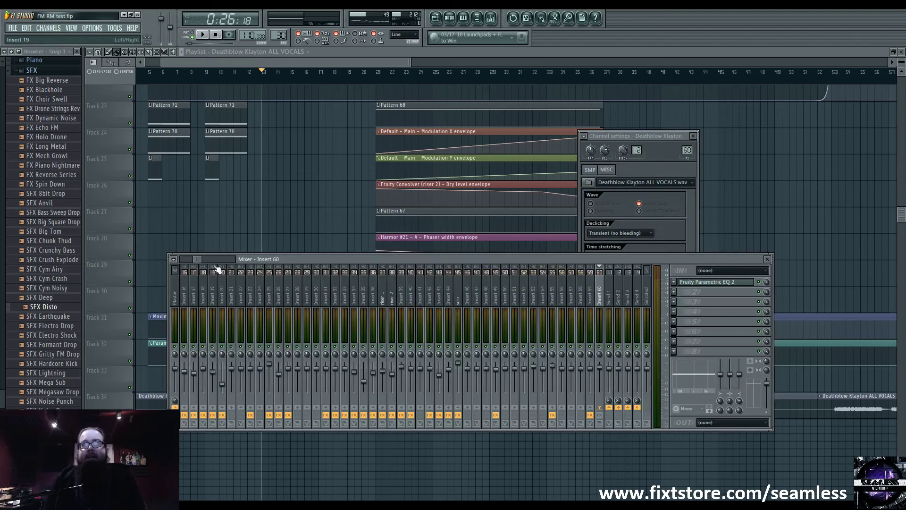
{"action": "left_click_drag", "start_coordinate": [194, 259], "coordinate": [202, 259]}
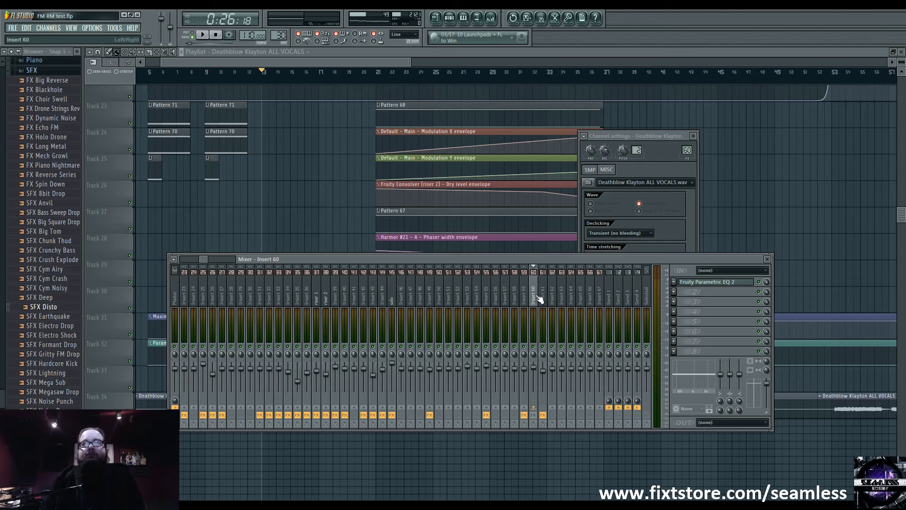
{"action": "key", "text": "F9"}
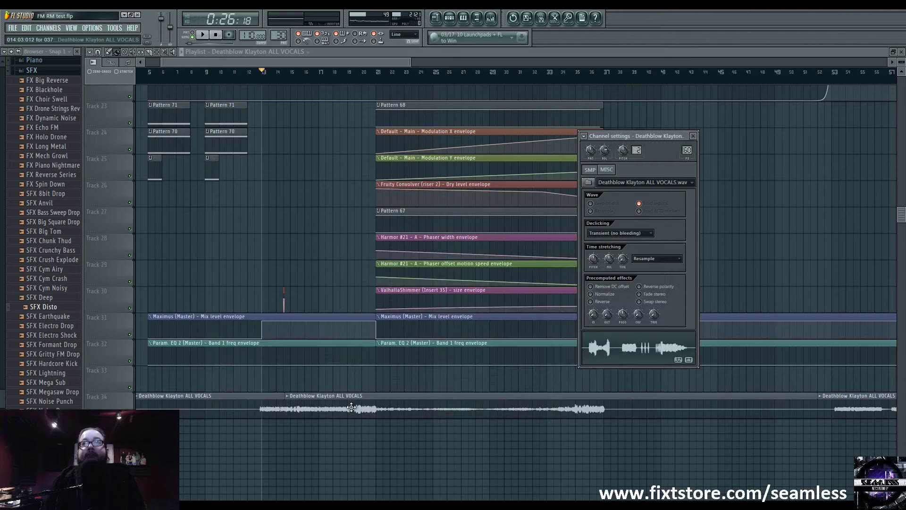
Step: Open the second vocal clip's channel settings near bar 53 and compare the effect slots of Inserts 61 and 60
{"action": "key", "text": "alt+c"}
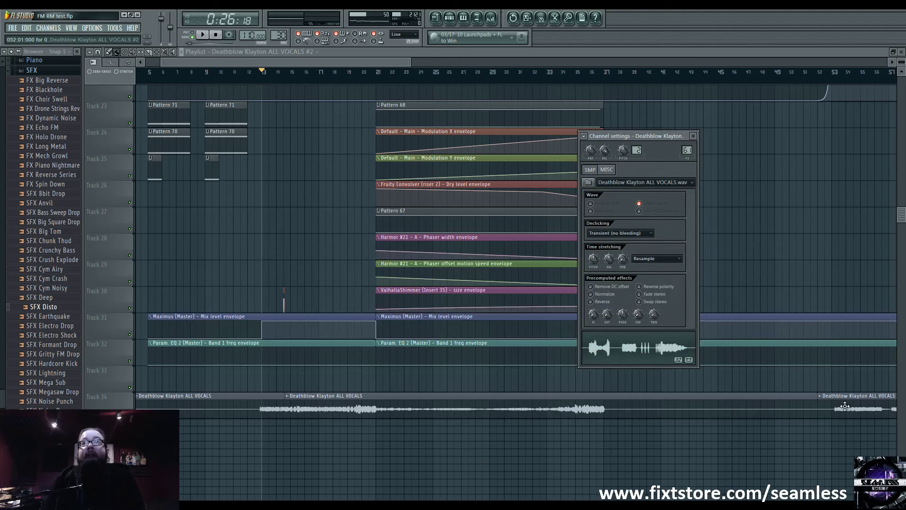
{"action": "double_click", "coordinate": [685, 151]}
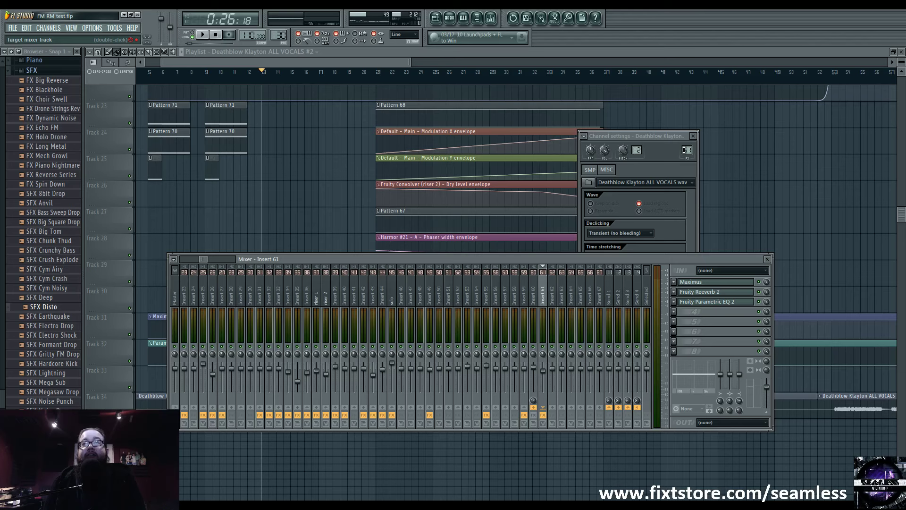
{"action": "left_click", "coordinate": [539, 300]}
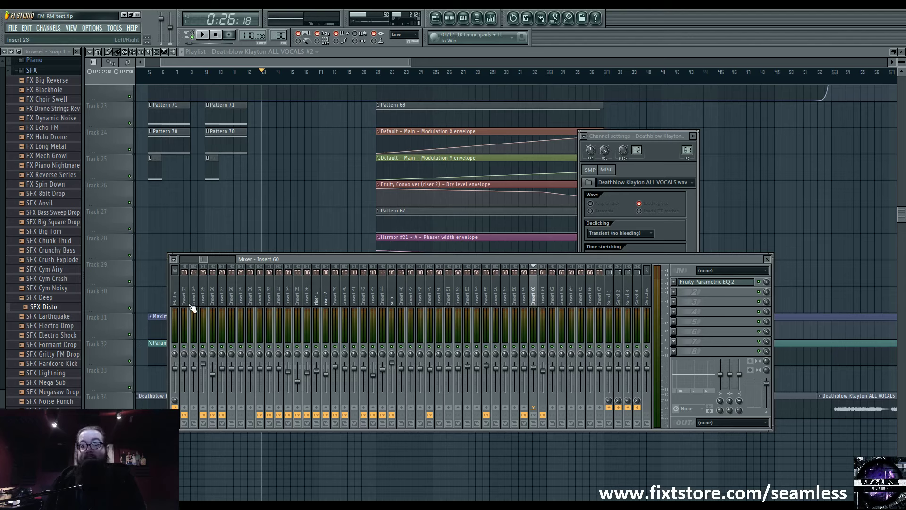
{"action": "left_click", "coordinate": [544, 293]}
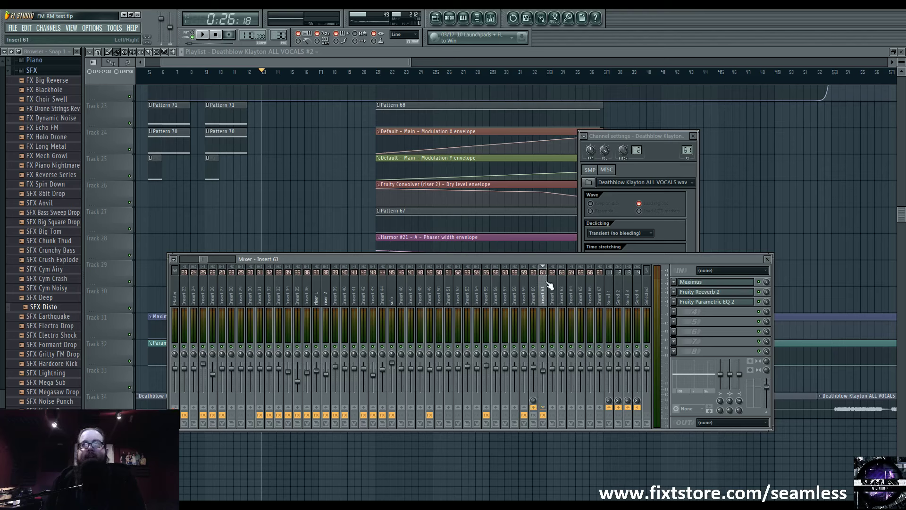
{"action": "left_click", "coordinate": [309, 248]}
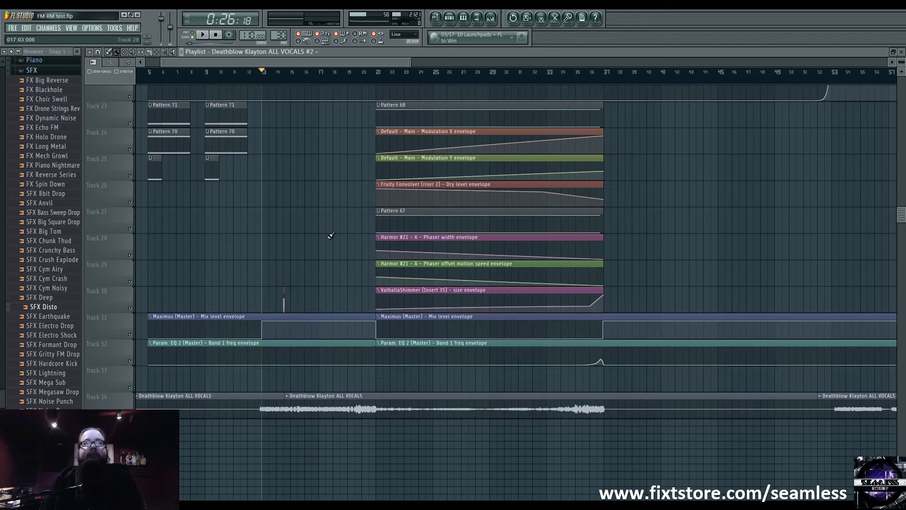
Step: Review the filter, Harmor and reverb automation clips across the playlist's upper and middle tracks
{"action": "left_click_drag", "start_coordinate": [330, 235], "coordinate": [363, 401]}
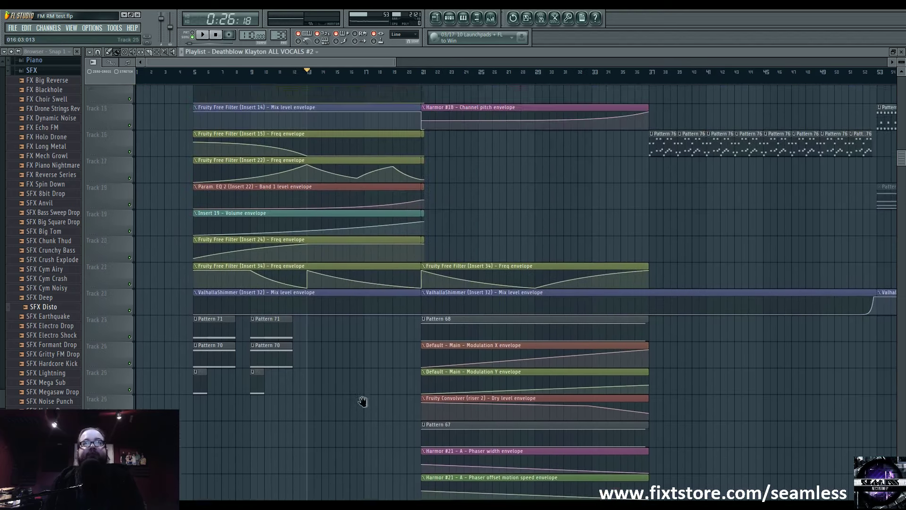
{"action": "scroll", "coordinate": [362, 401], "scroll_direction": "up", "scroll_amount": 10}
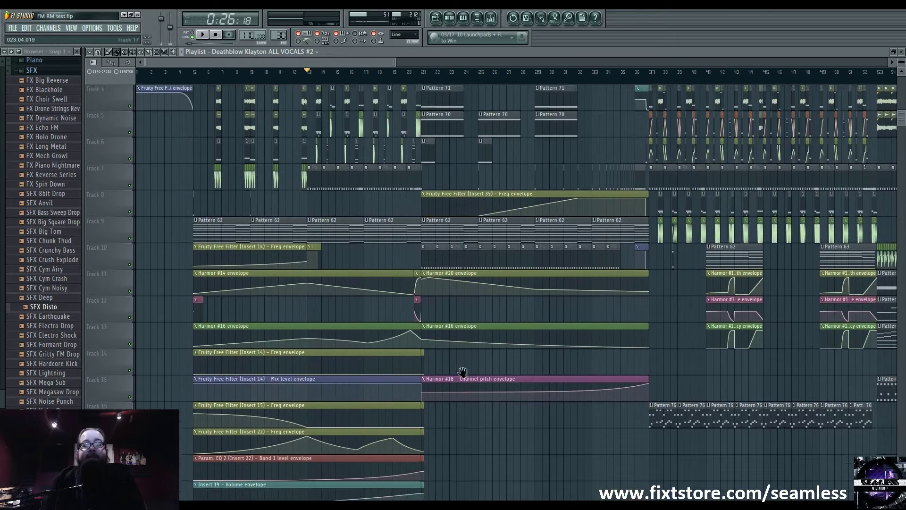
{"action": "scroll", "coordinate": [462, 371], "scroll_direction": "down", "scroll_amount": 5}
{"action": "scroll", "coordinate": [384, 319], "scroll_direction": "down", "scroll_amount": 5}
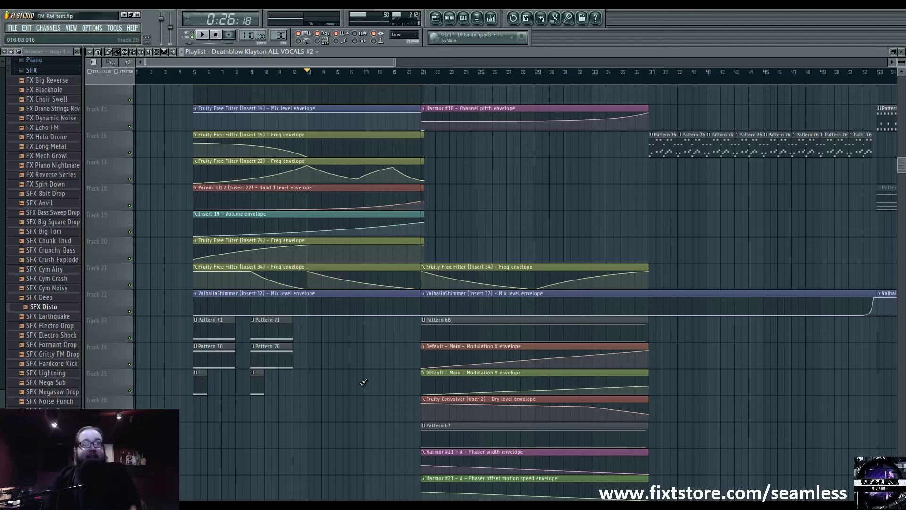
{"action": "scroll", "coordinate": [363, 382], "scroll_direction": "up", "scroll_amount": 10}
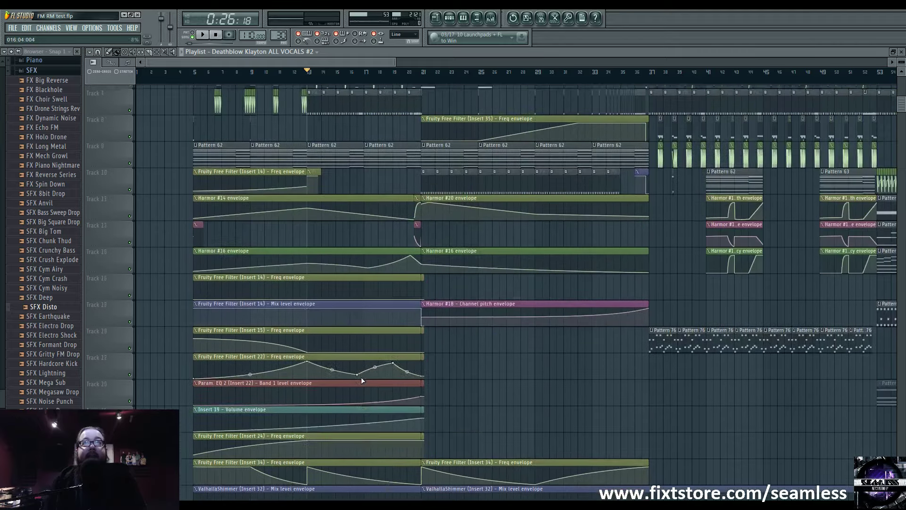
{"action": "scroll", "coordinate": [366, 377], "scroll_direction": "up", "scroll_amount": 3}
Step: Audition the playlist from bar 13 to about bar 16, and check the Pattern 46 clip on track 6
{"action": "key", "text": "space"}
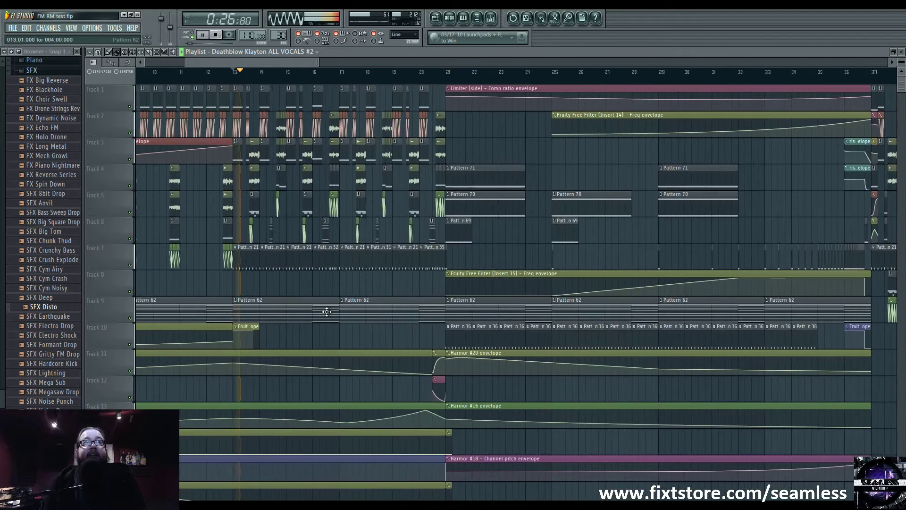
{"action": "left_click_drag", "start_coordinate": [367, 334], "coordinate": [407, 334]}
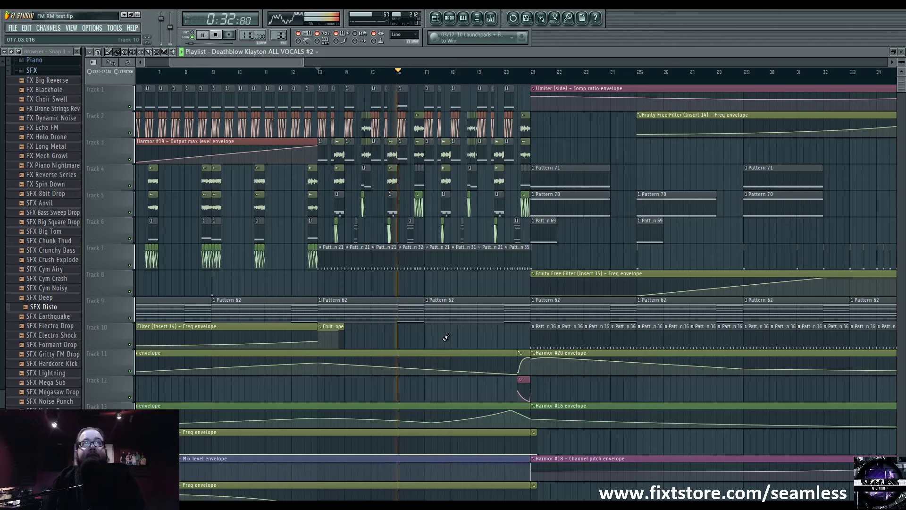
{"action": "key", "text": "space"}
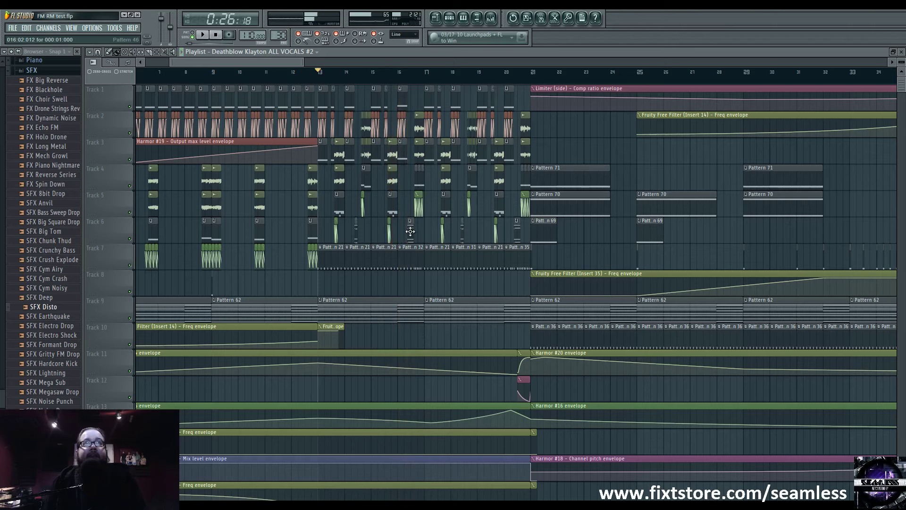
{"action": "key", "text": "F7"}
{"action": "left_click", "coordinate": [435, 18]}
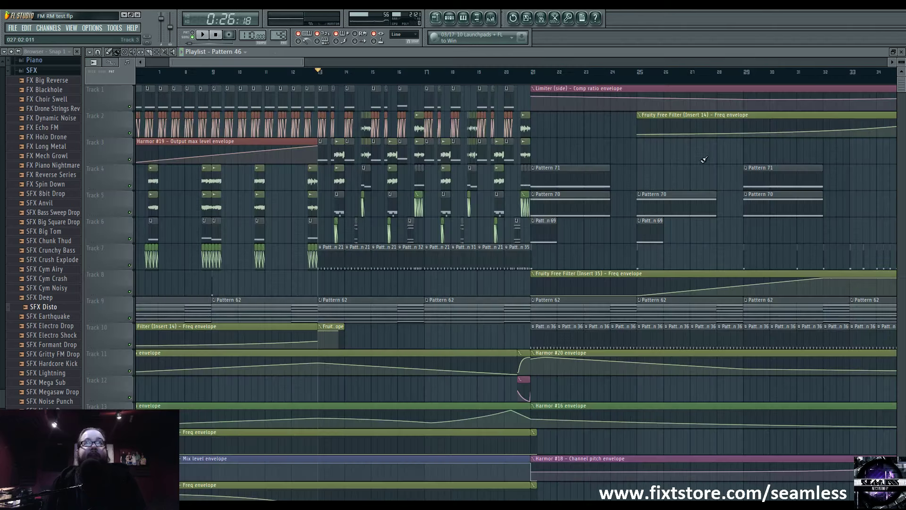
Step: Set the song position just past bar 16, audition the Pattern 46 passage, and stop playback
{"action": "scroll", "coordinate": [494, 141], "scroll_direction": "left", "scroll_amount": 5}
{"action": "left_click", "coordinate": [461, 75]}
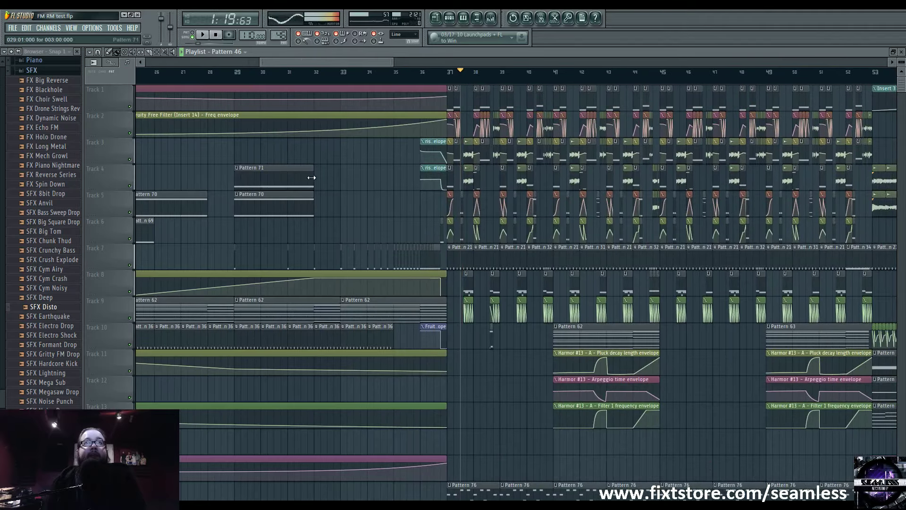
{"action": "scroll", "coordinate": [416, 87], "scroll_direction": "left", "scroll_amount": 5}
{"action": "left_click", "coordinate": [413, 74]}
{"action": "key", "text": "space"}
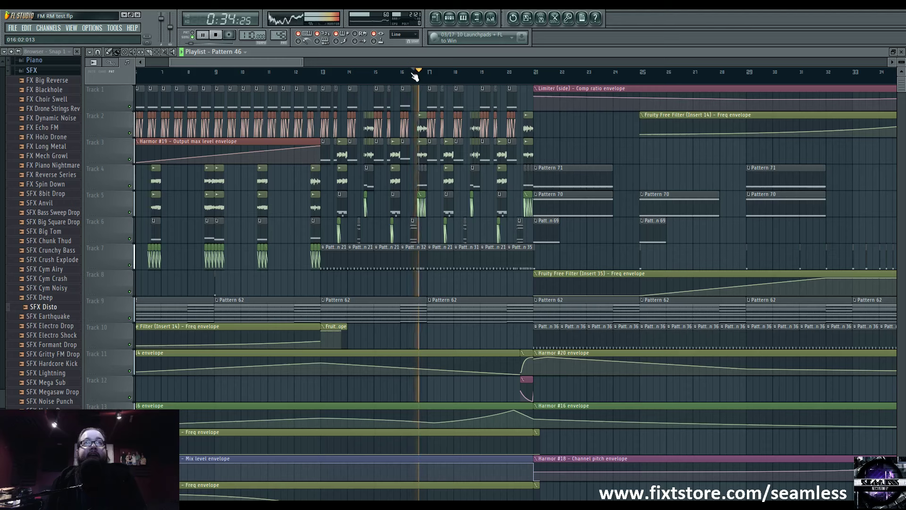
{"action": "key", "text": "space"}
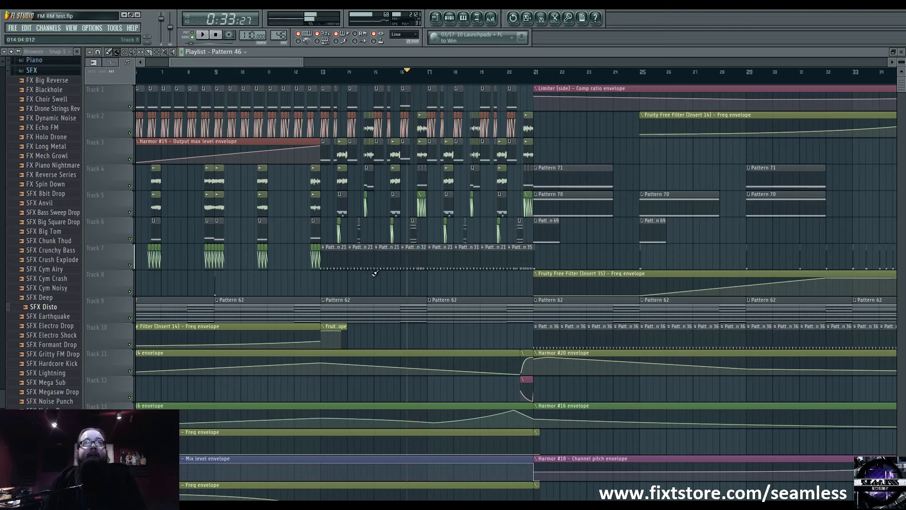
Step: Set the song position back to bar 13, audition the section past bar 20, and stop playback
{"action": "scroll", "coordinate": [376, 86], "scroll_direction": "up", "scroll_amount": 3}
{"action": "left_click", "coordinate": [277, 75]}
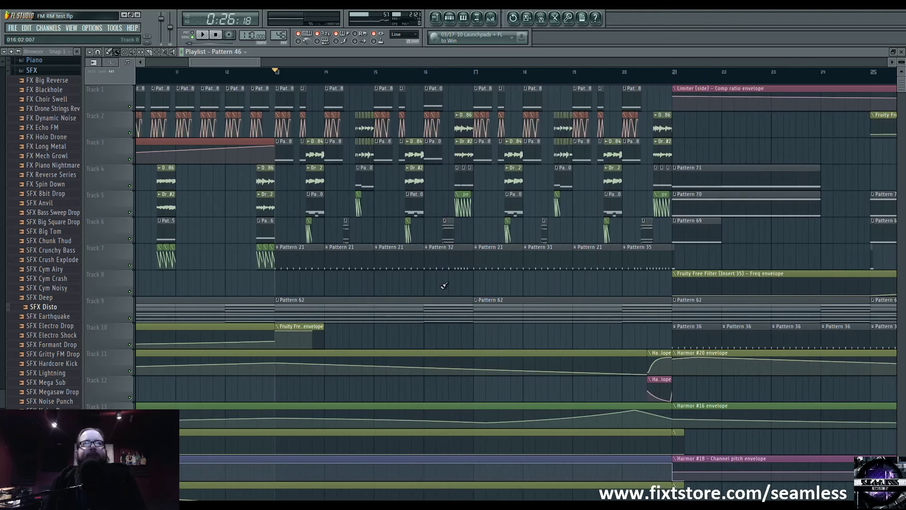
{"action": "key", "text": "space"}
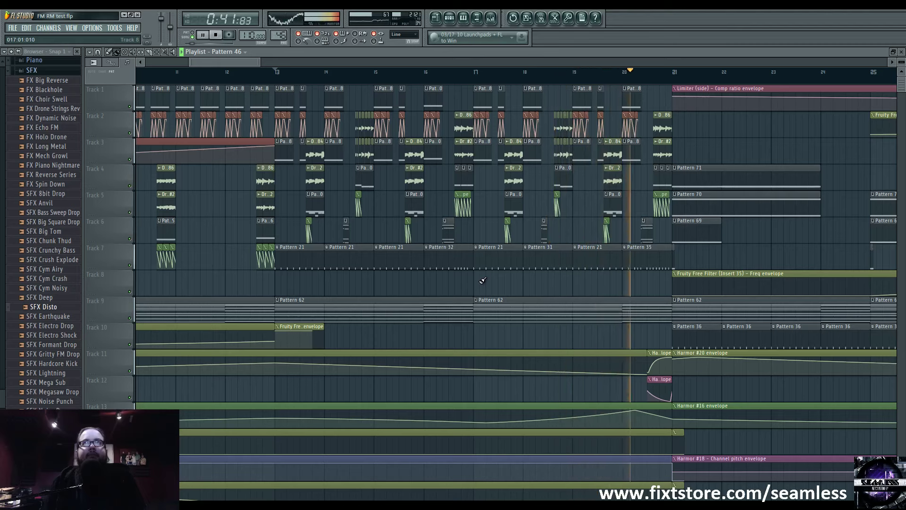
{"action": "key", "text": "space"}
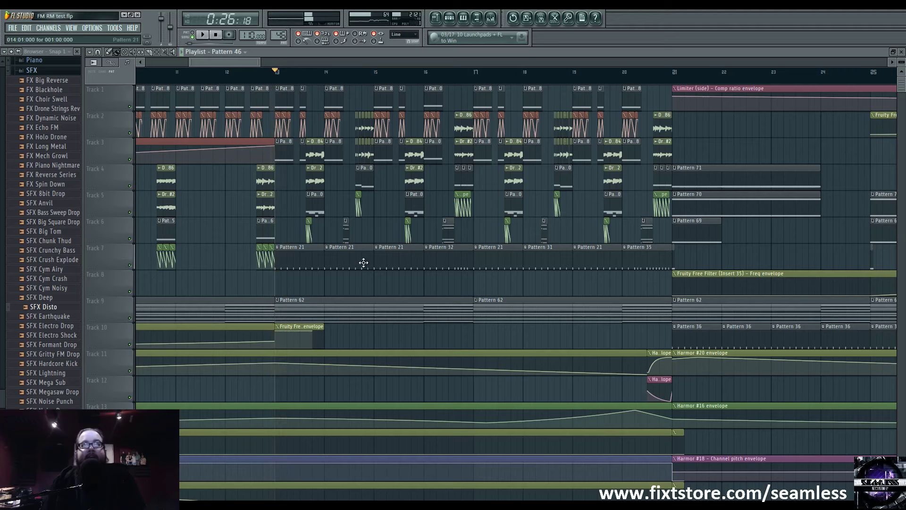
Step: Open Pattern 62 from track 9 in the piano roll, play it, and open its Harmor #13 synth
{"action": "scroll", "coordinate": [359, 283], "scroll_direction": "left", "scroll_amount": 1}
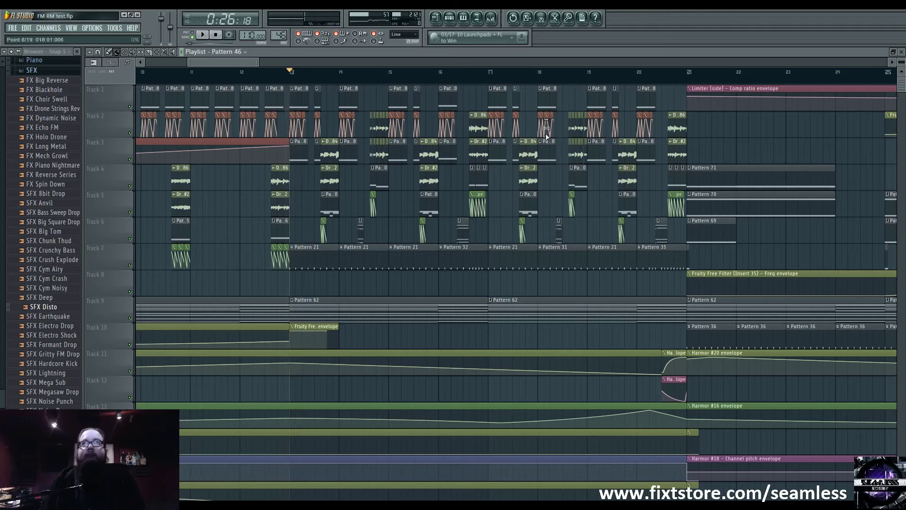
{"action": "double_click", "coordinate": [326, 312]}
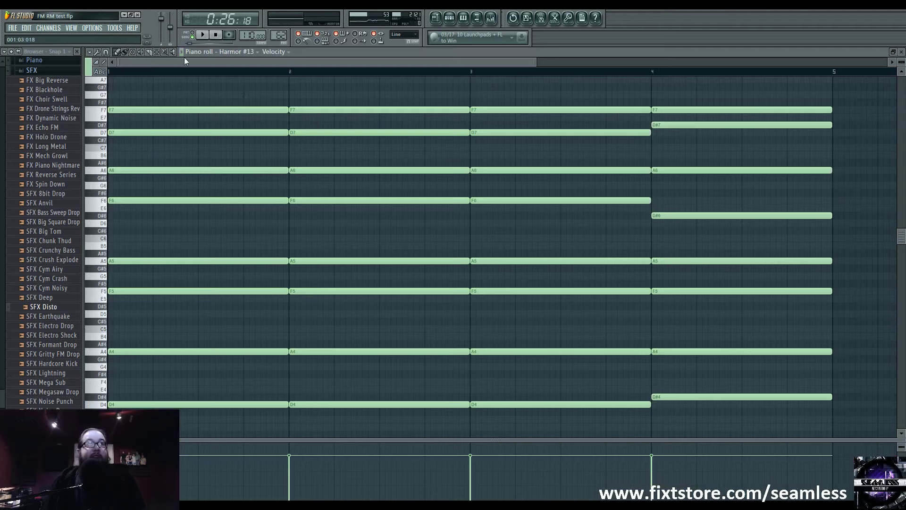
{"action": "left_click", "coordinate": [203, 35]}
{"action": "key", "text": "F6"}
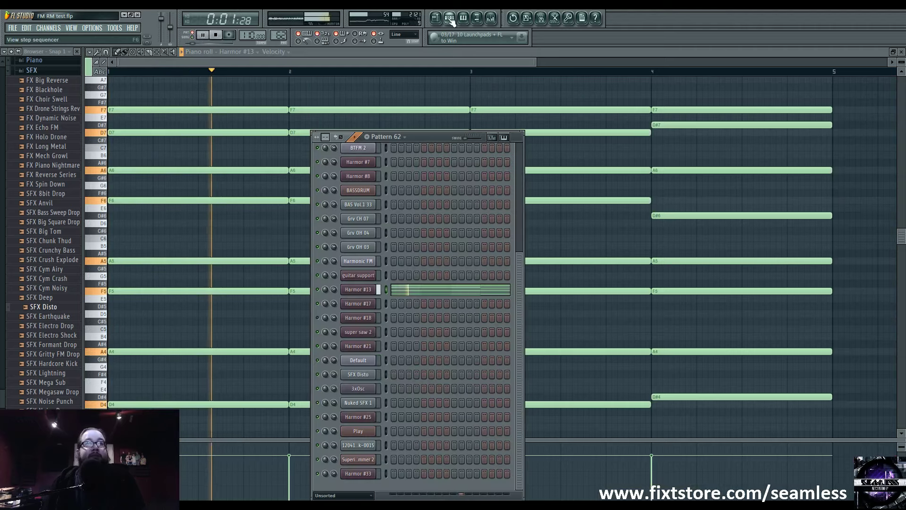
{"action": "left_click", "coordinate": [364, 289]}
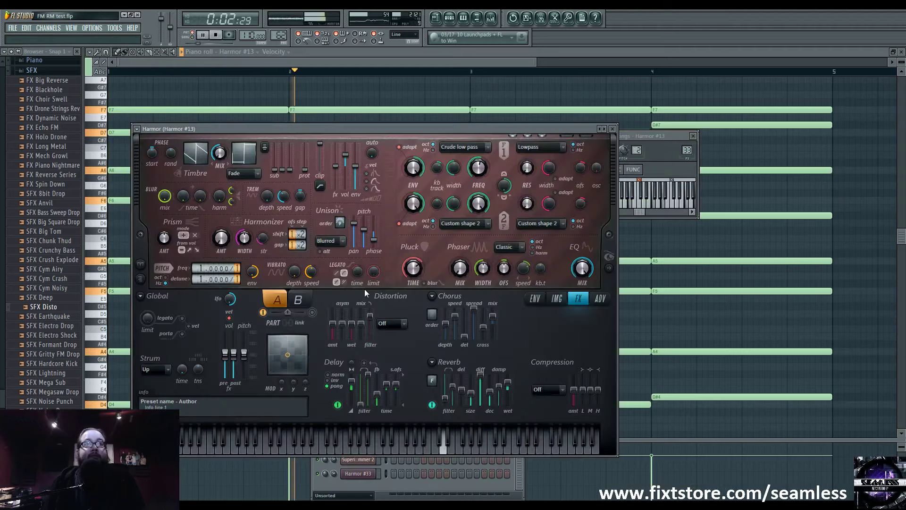
Step: View Harmor #13's function settings, replay Pattern 62 from the start, and return to the playlist
{"action": "left_click", "coordinate": [644, 158]}
{"action": "left_click", "coordinate": [215, 34]}
{"action": "left_click", "coordinate": [202, 35]}
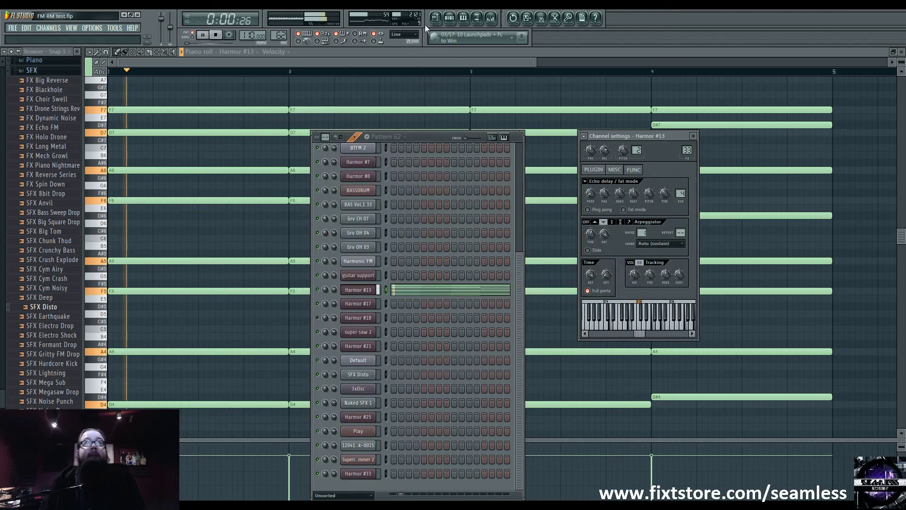
{"action": "left_click", "coordinate": [216, 36]}
{"action": "left_click", "coordinate": [444, 19]}
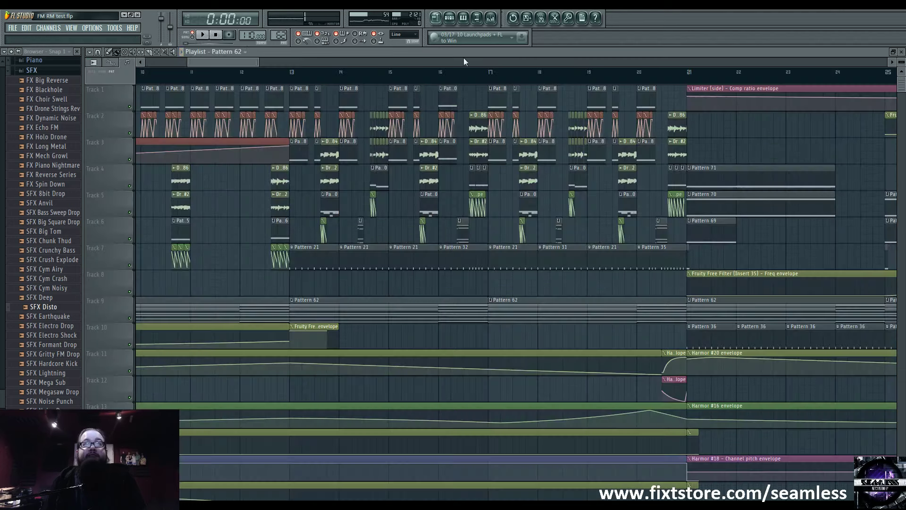
Step: Set the song position halfway through bar 42, audition the passage past bar 44, and stop playback
{"action": "scroll", "coordinate": [604, 290], "scroll_direction": "down", "scroll_amount": 6}
{"action": "scroll", "coordinate": [604, 290], "scroll_direction": "up", "scroll_amount": 3}
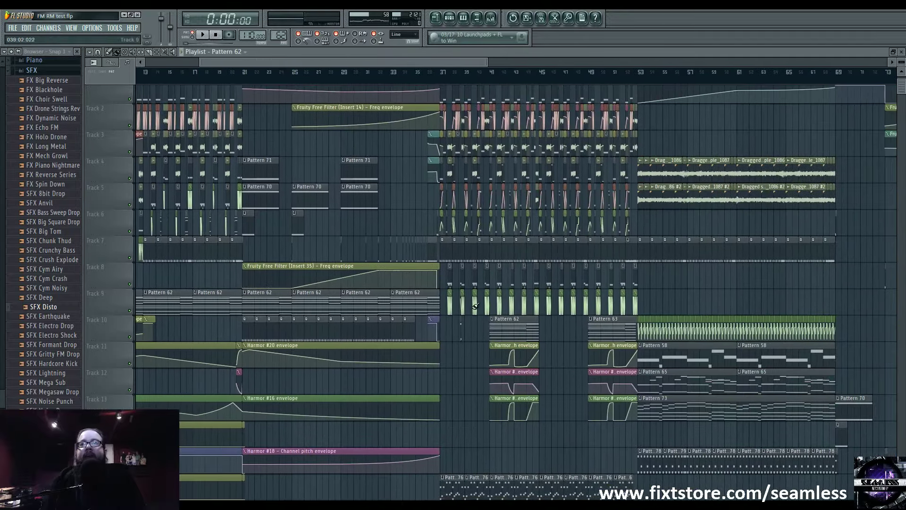
{"action": "scroll", "coordinate": [498, 311], "scroll_direction": "up", "scroll_amount": 3}
{"action": "scroll", "coordinate": [498, 312], "scroll_direction": "up", "scroll_amount": 3}
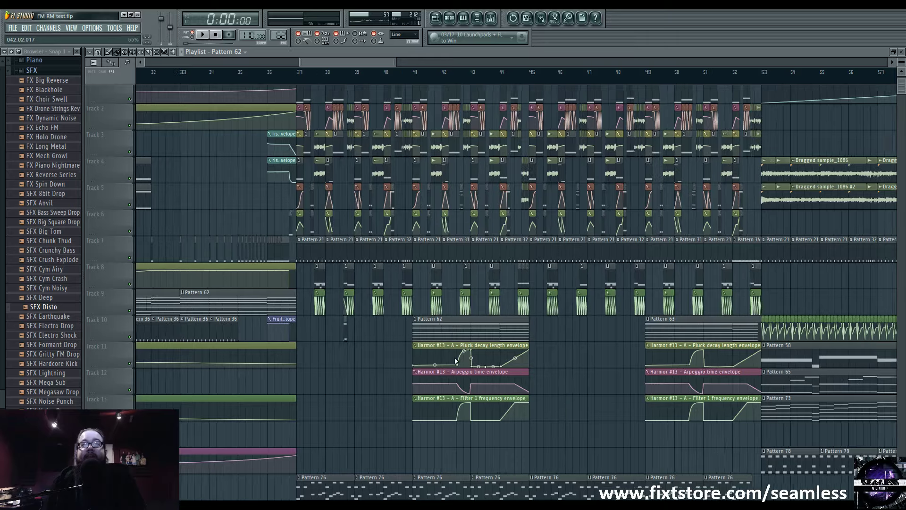
{"action": "left_click", "coordinate": [456, 76]}
{"action": "key", "text": "space"}
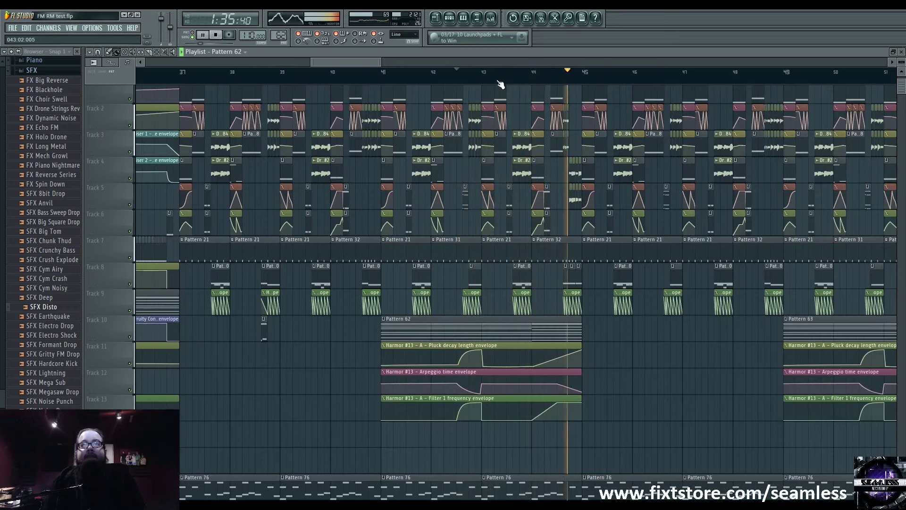
{"action": "key", "text": "space"}
Step: Solo tracks 10 to 13, audition the Pattern 62 arpeggio with its Harmor #13 envelopes past bar 45, and stop playback
{"action": "right_click", "coordinate": [130, 337]}
{"action": "left_click", "coordinate": [129, 363]}
{"action": "left_click", "coordinate": [129, 390]}
{"action": "left_click", "coordinate": [130, 416]}
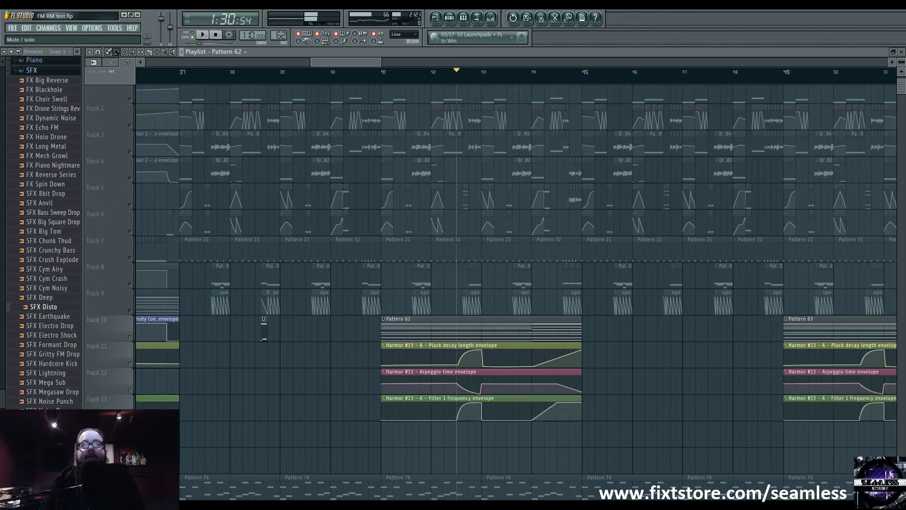
{"action": "key", "text": "space"}
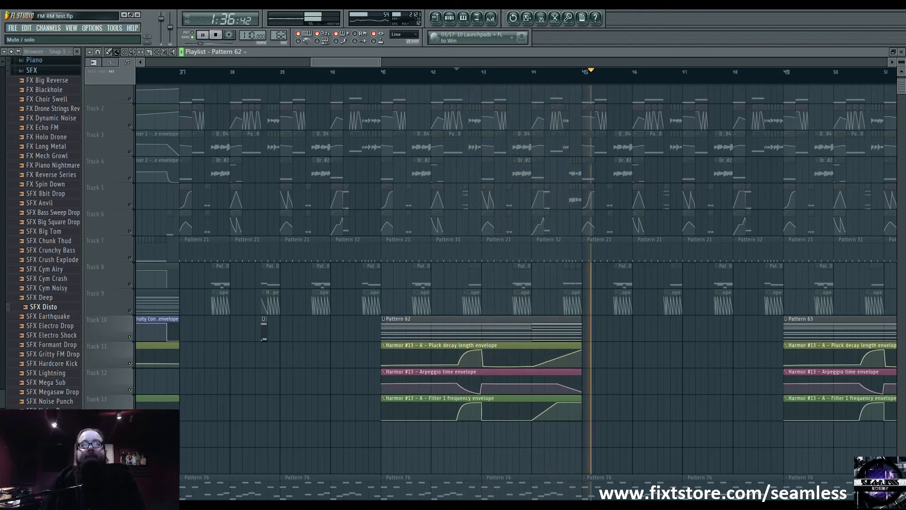
{"action": "scroll", "coordinate": [731, 373], "scroll_direction": "down", "scroll_amount": 5}
{"action": "key", "text": "space"}
{"action": "scroll", "coordinate": [731, 373], "scroll_direction": "down", "scroll_amount": 3}
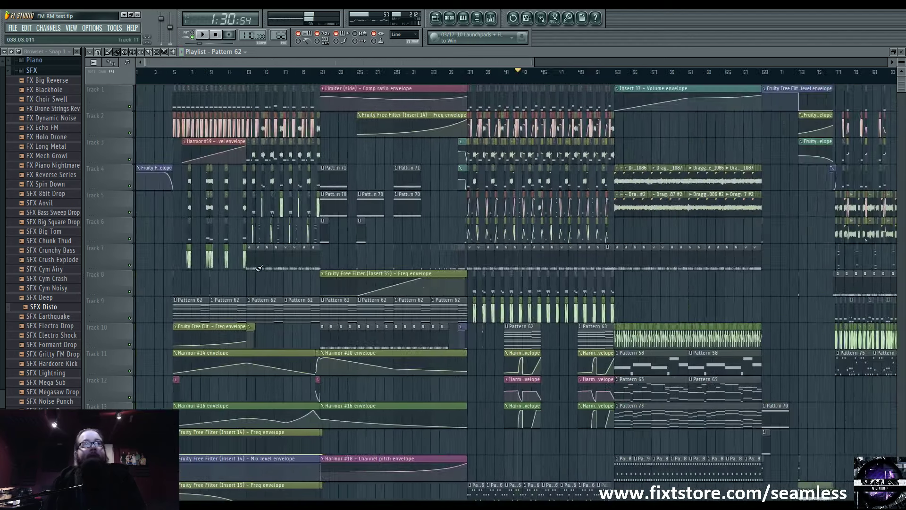
Step: Audition the song's opening from the start, stop playback, and place the song position at bar 5
{"action": "key", "text": "Home"}
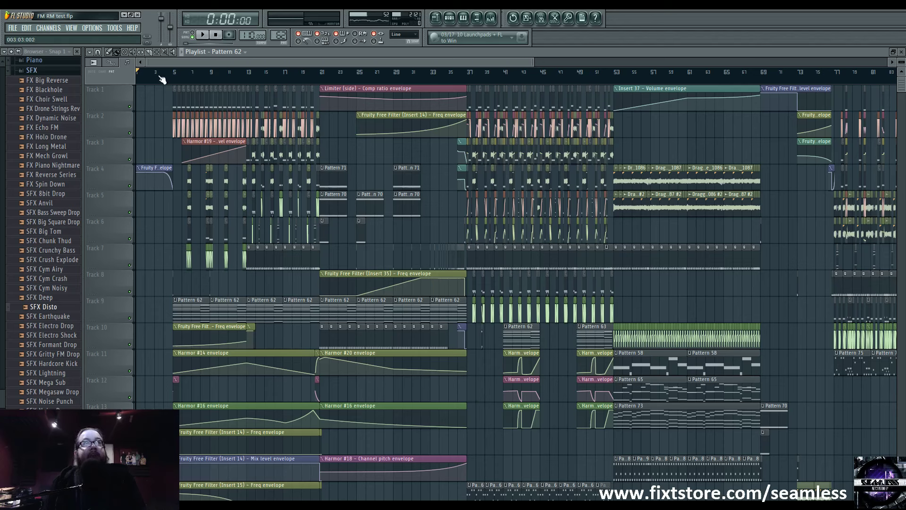
{"action": "key", "text": "space"}
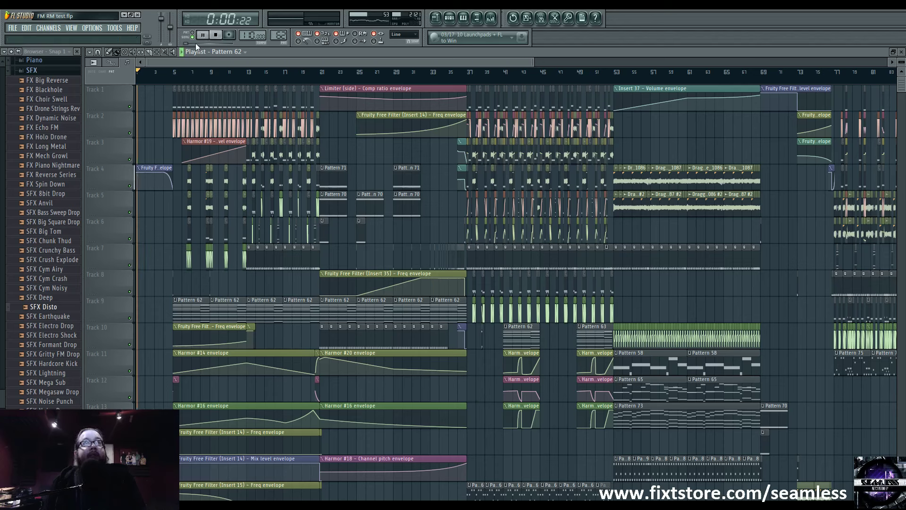
{"action": "key", "text": "space"}
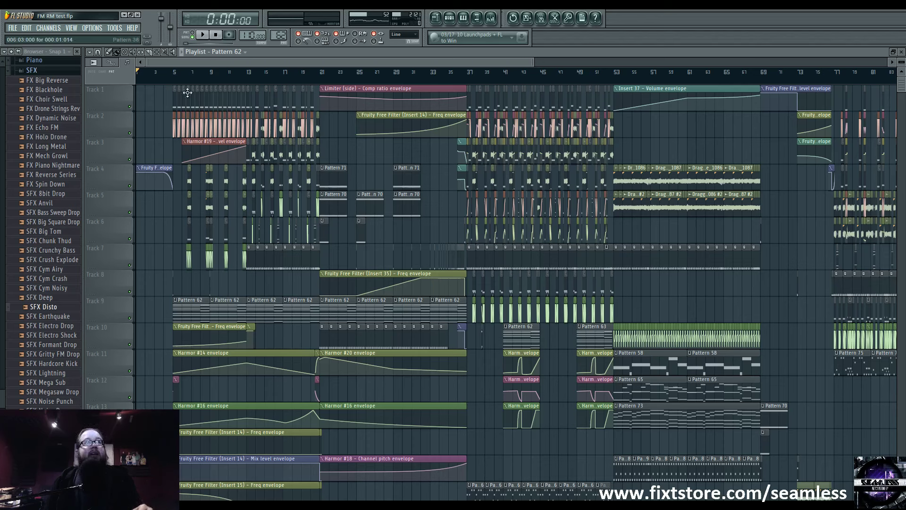
{"action": "left_click", "coordinate": [173, 72]}
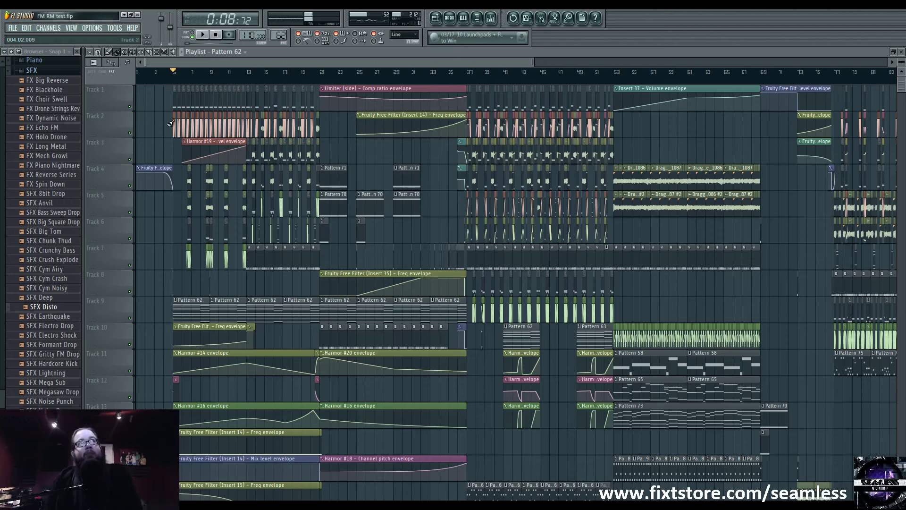
{"action": "left_click", "coordinate": [136, 77]}
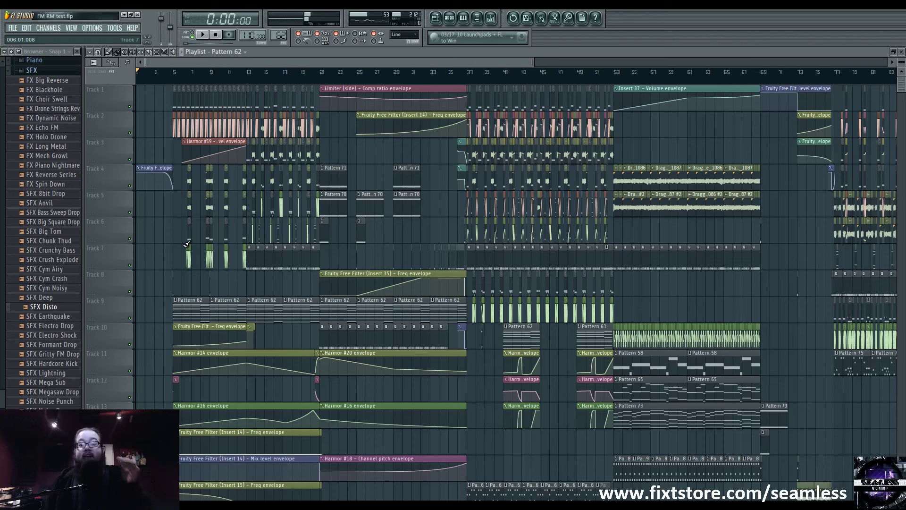
{"action": "left_click", "coordinate": [173, 77]}
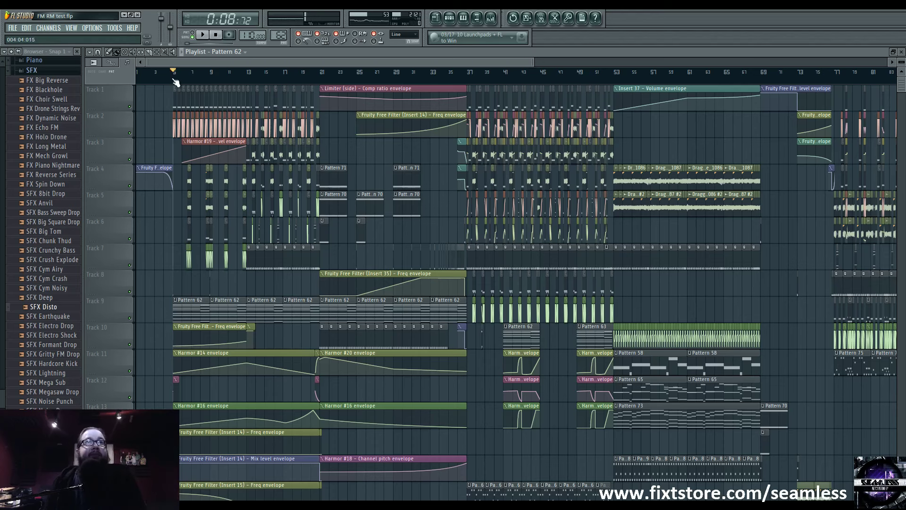
Step: Examine the filter, EQ, volume and mix level automation on the tracks below Pattern 62, between bars 5 and 21
{"action": "scroll", "coordinate": [195, 267], "scroll_direction": "down", "scroll_amount": 6}
{"action": "scroll", "coordinate": [356, 284], "scroll_direction": "up", "scroll_amount": 5}
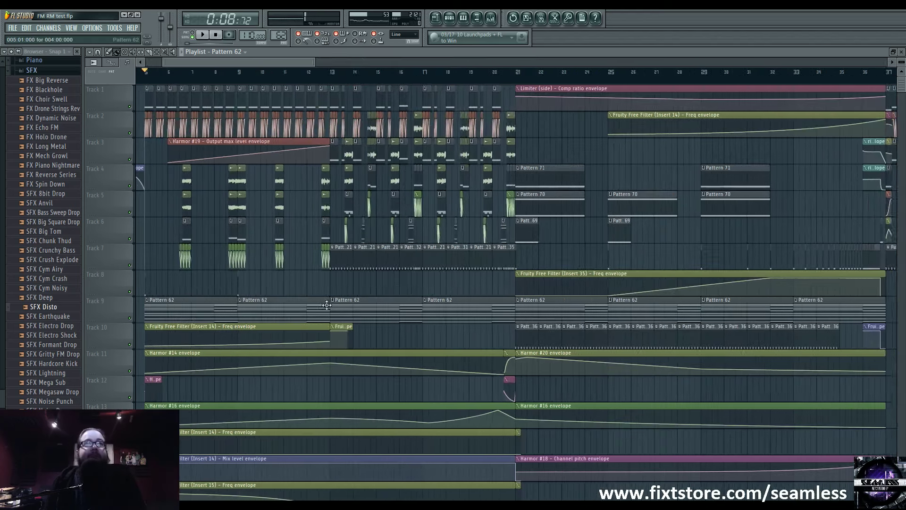
{"action": "scroll", "coordinate": [430, 168], "scroll_direction": "down", "scroll_amount": 3}
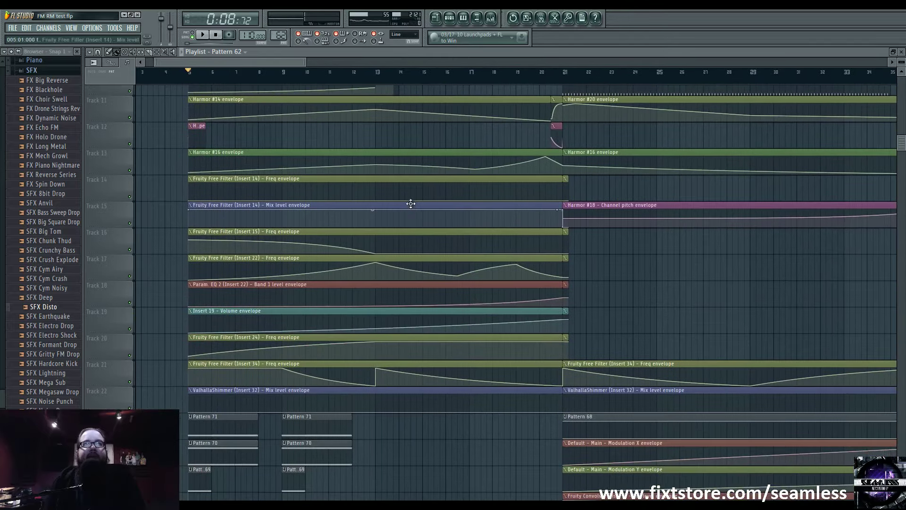
{"action": "scroll", "coordinate": [393, 295], "scroll_direction": "down", "scroll_amount": 5}
{"action": "scroll", "coordinate": [402, 233], "scroll_direction": "up", "scroll_amount": 5}
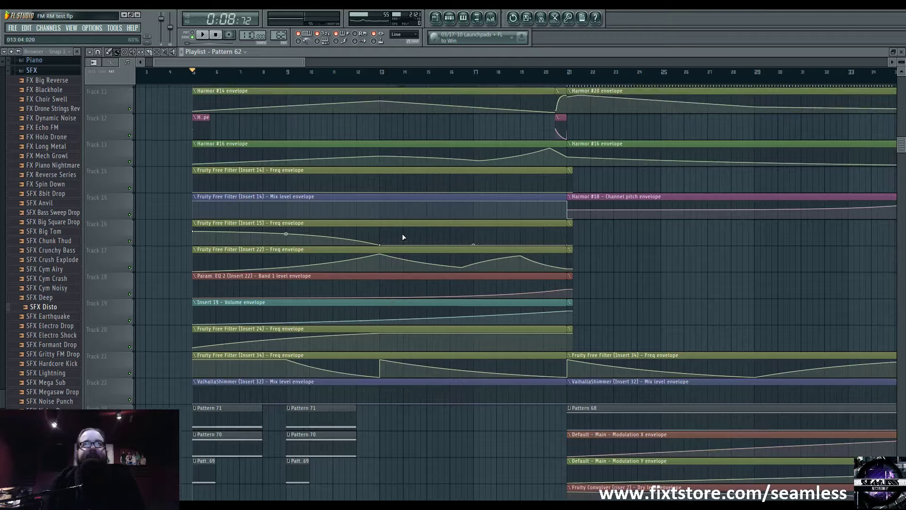
{"action": "scroll", "coordinate": [402, 233], "scroll_direction": "down", "scroll_amount": 6}
{"action": "scroll", "coordinate": [400, 325], "scroll_direction": "up", "scroll_amount": 5}
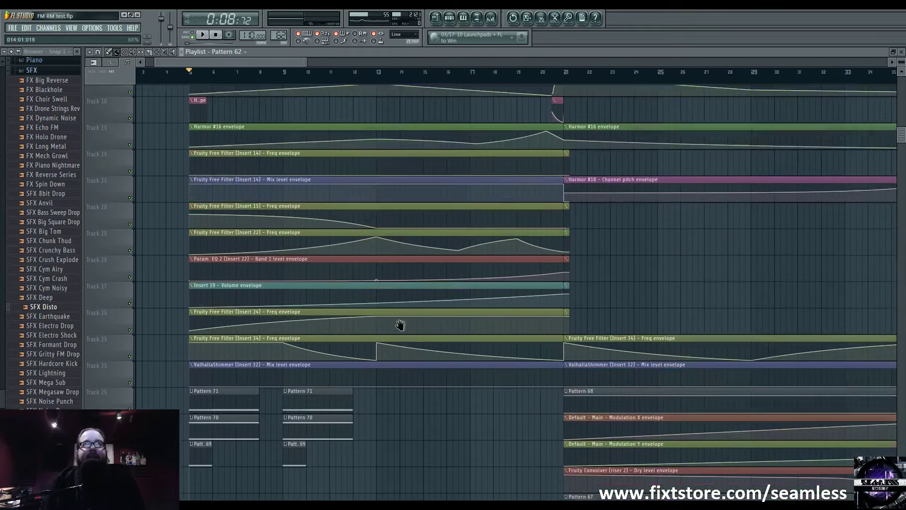
{"action": "scroll", "coordinate": [400, 325], "scroll_direction": "up", "scroll_amount": 9}
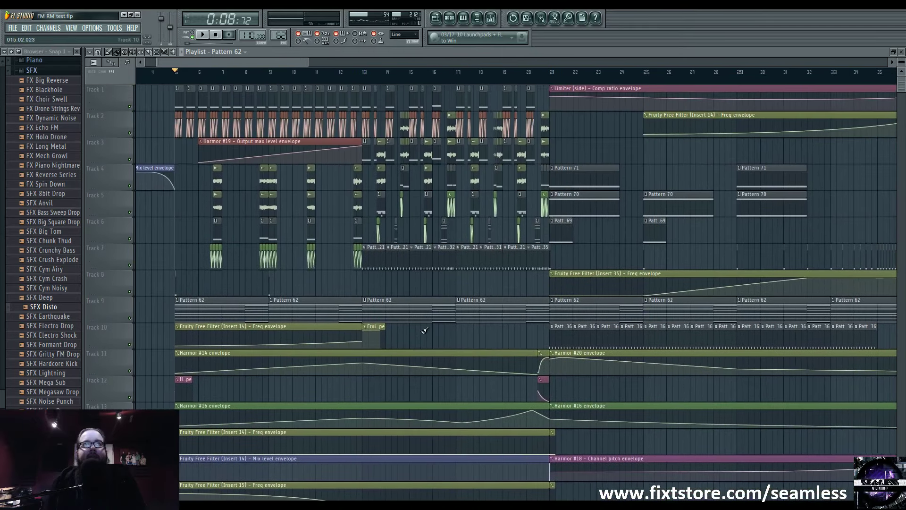
{"action": "scroll", "coordinate": [425, 332], "scroll_direction": "left", "scroll_amount": 1}
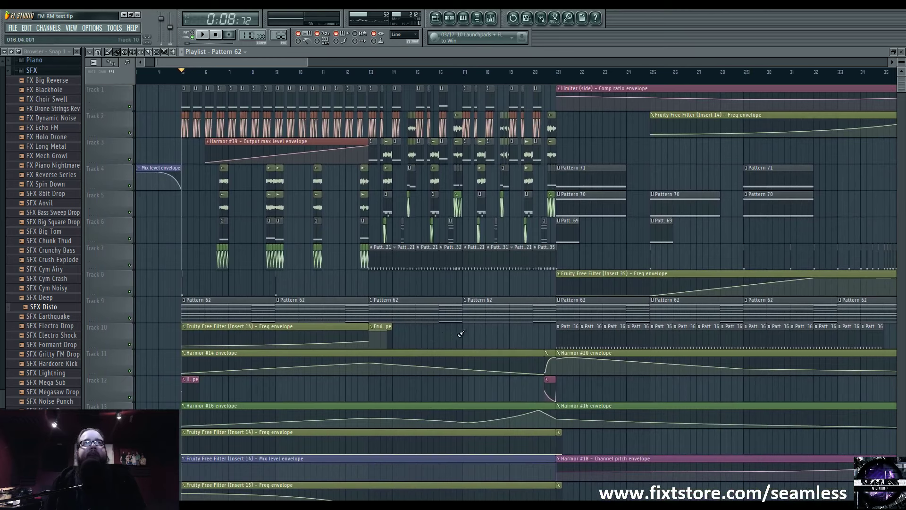
Step: Move the song position to bar 13, to bar 36, and back to bar 21 to mark the start of the riser section
{"action": "scroll", "coordinate": [460, 334], "scroll_direction": "right", "scroll_amount": 6}
{"action": "left_click", "coordinate": [221, 76]}
{"action": "scroll", "coordinate": [355, 257], "scroll_direction": "right", "scroll_amount": 9}
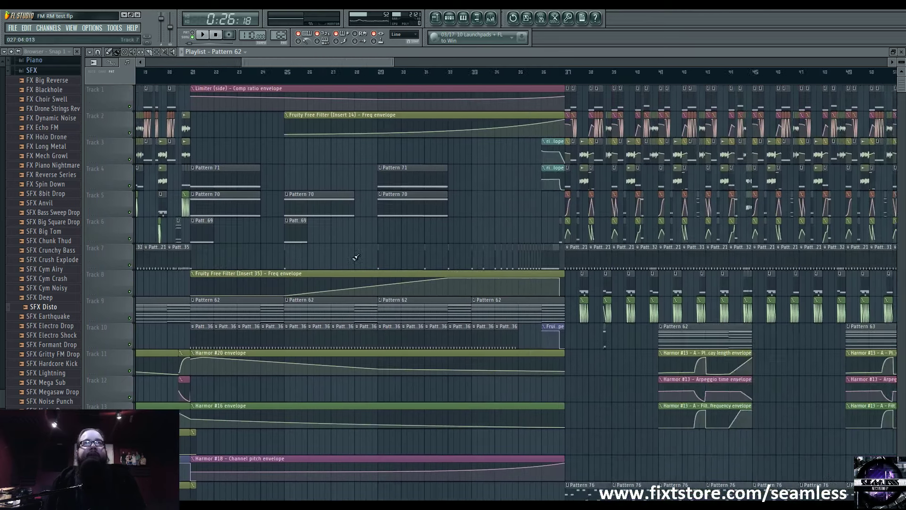
{"action": "scroll", "coordinate": [355, 257], "scroll_direction": "right", "scroll_amount": 8}
{"action": "left_click", "coordinate": [366, 75]}
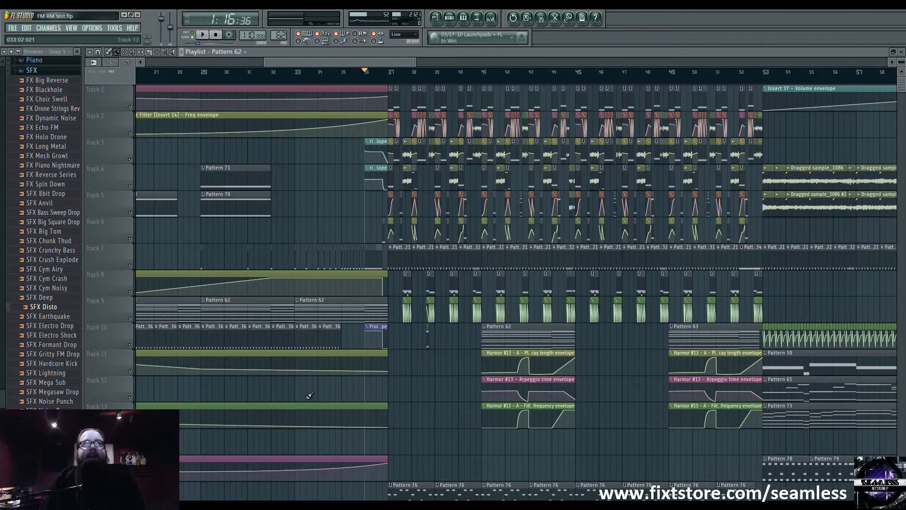
{"action": "scroll", "coordinate": [290, 349], "scroll_direction": "left", "scroll_amount": 7}
{"action": "scroll", "coordinate": [291, 349], "scroll_direction": "down", "scroll_amount": 10}
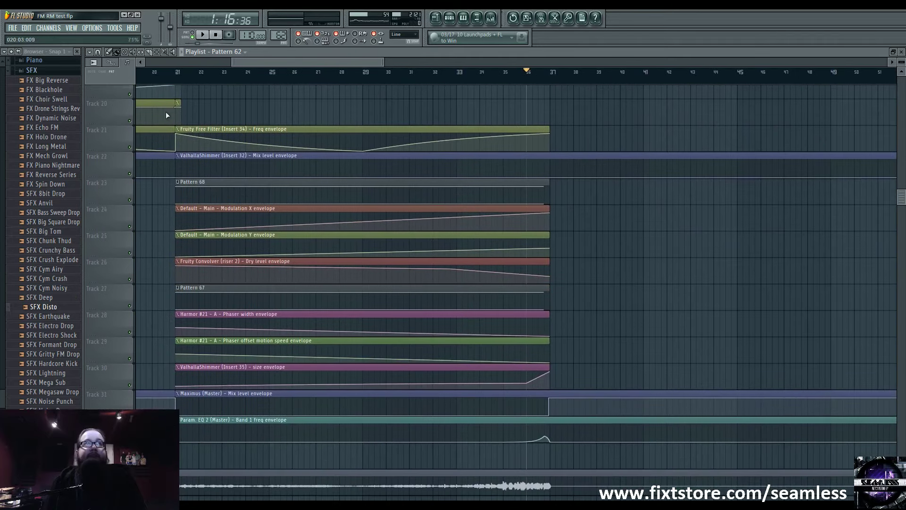
{"action": "left_click", "coordinate": [176, 74]}
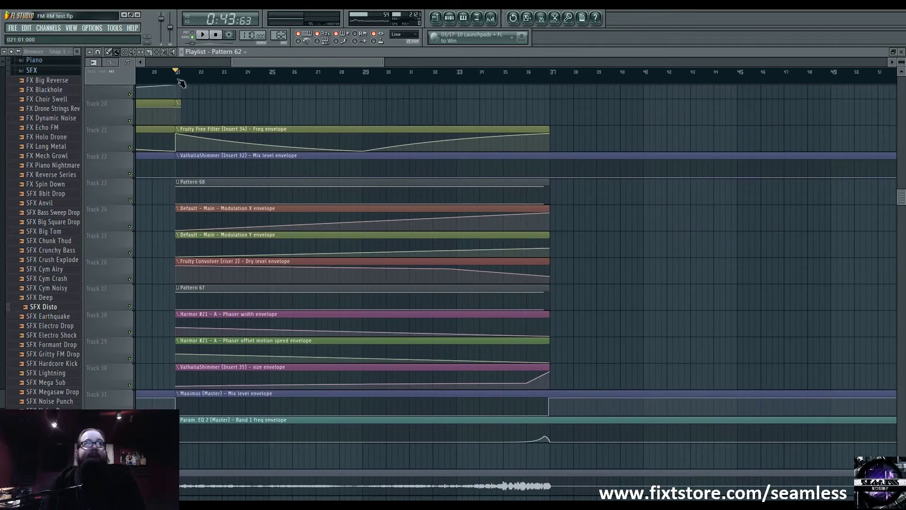
Step: Open Pattern 68 from track 23 in the piano roll, view its channel in the step sequencer, and return to the playlist
{"action": "double_click", "coordinate": [219, 189]}
{"action": "left_click", "coordinate": [449, 19]}
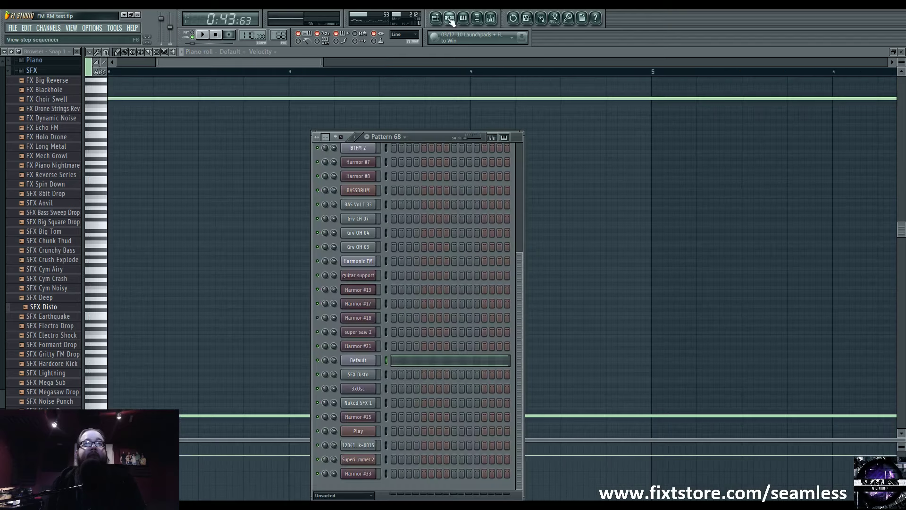
{"action": "left_click", "coordinate": [435, 19]}
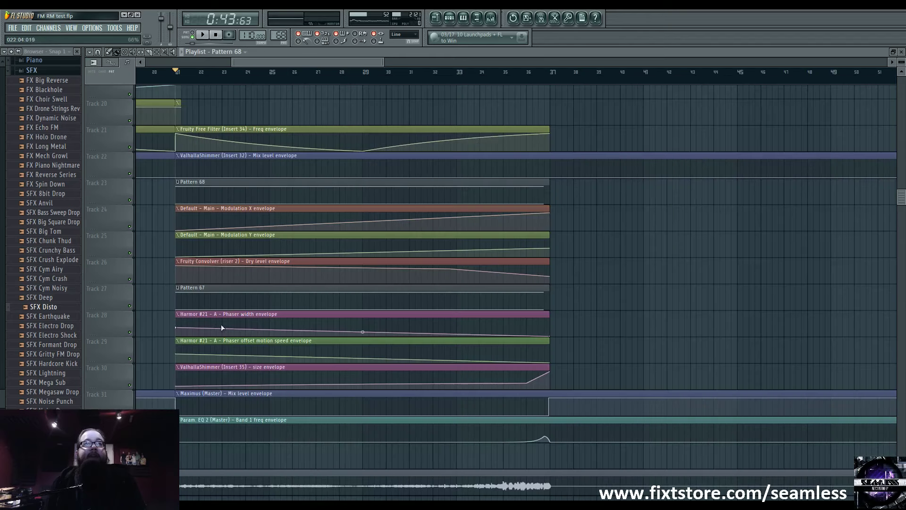
Step: Open Pattern 67 from track 27 in the piano roll, inspect its Harmor #21 synth, and return to the playlist
{"action": "double_click", "coordinate": [244, 292]}
{"action": "left_click", "coordinate": [450, 19]}
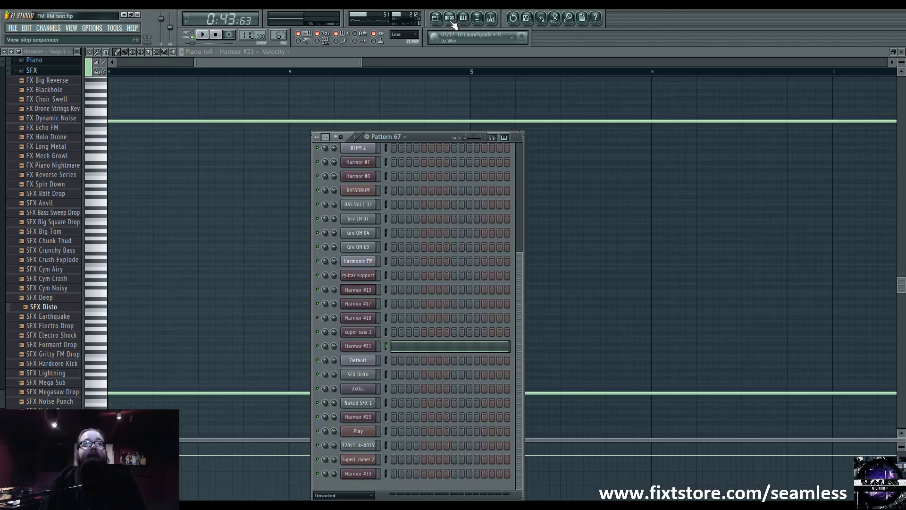
{"action": "left_click", "coordinate": [354, 348]}
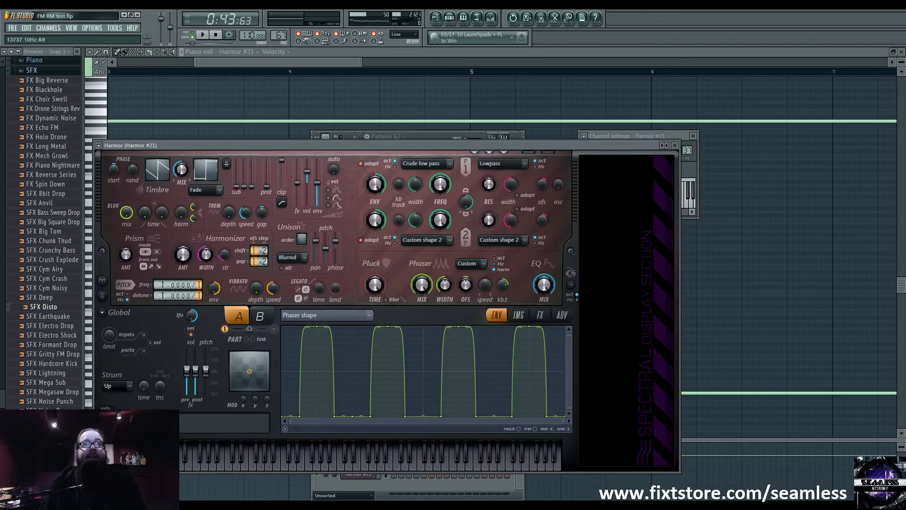
{"action": "left_click", "coordinate": [435, 18]}
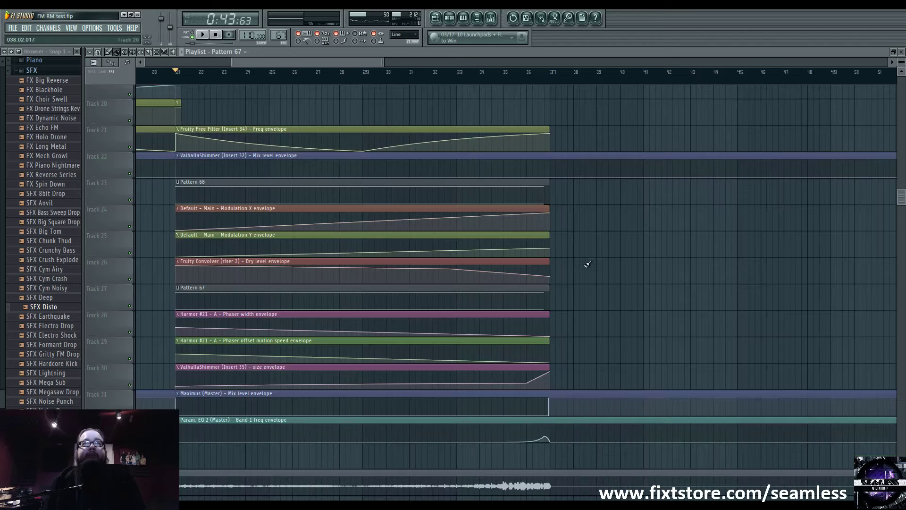
Step: Solo tracks 8 and 9, audition Pattern 50 and its envelope from the second half of bar 37, and stop playback
{"action": "scroll", "coordinate": [326, 309], "scroll_direction": "down", "scroll_amount": 5}
{"action": "scroll", "coordinate": [325, 309], "scroll_direction": "up", "scroll_amount": 5}
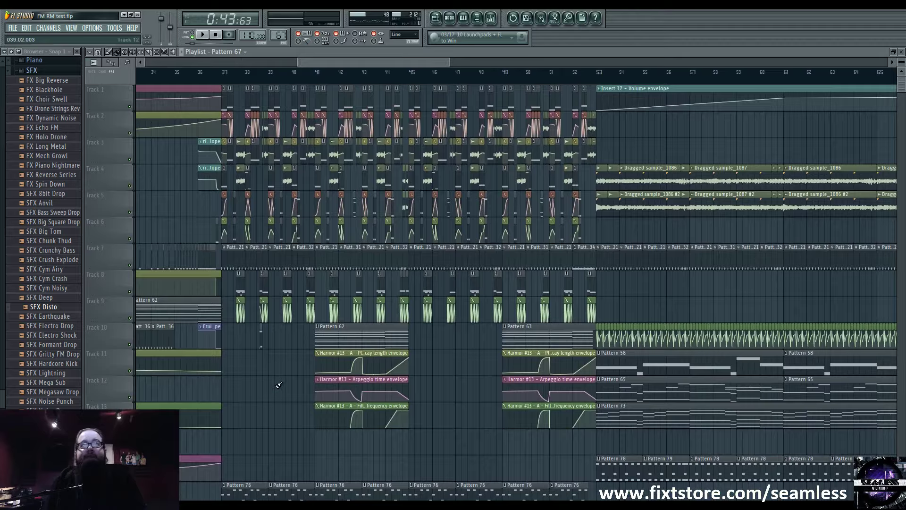
{"action": "scroll", "coordinate": [278, 384], "scroll_direction": "up", "scroll_amount": 6}
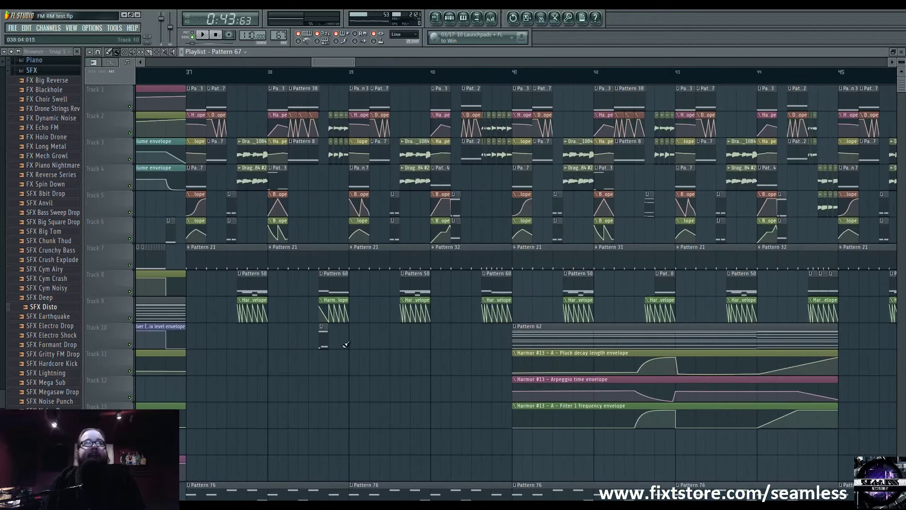
{"action": "left_click", "coordinate": [238, 76]}
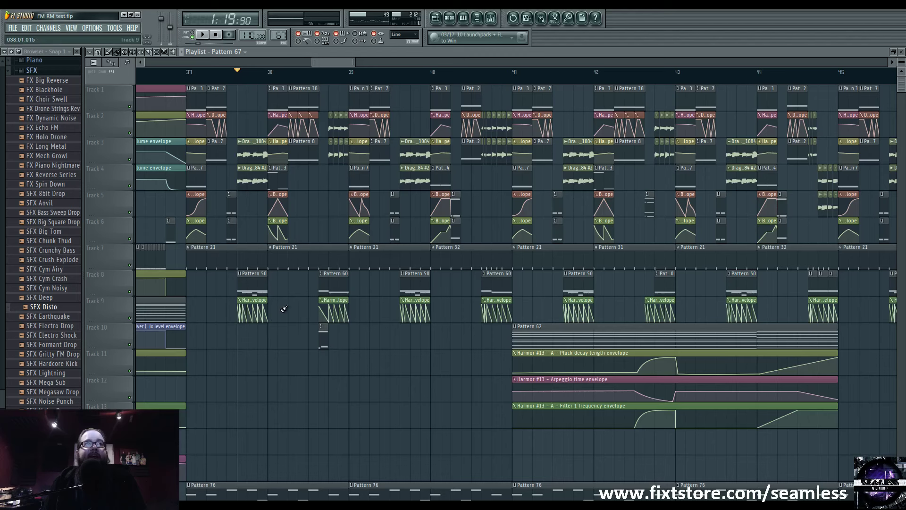
{"action": "right_click", "coordinate": [130, 291]}
{"action": "left_click", "coordinate": [130, 318]}
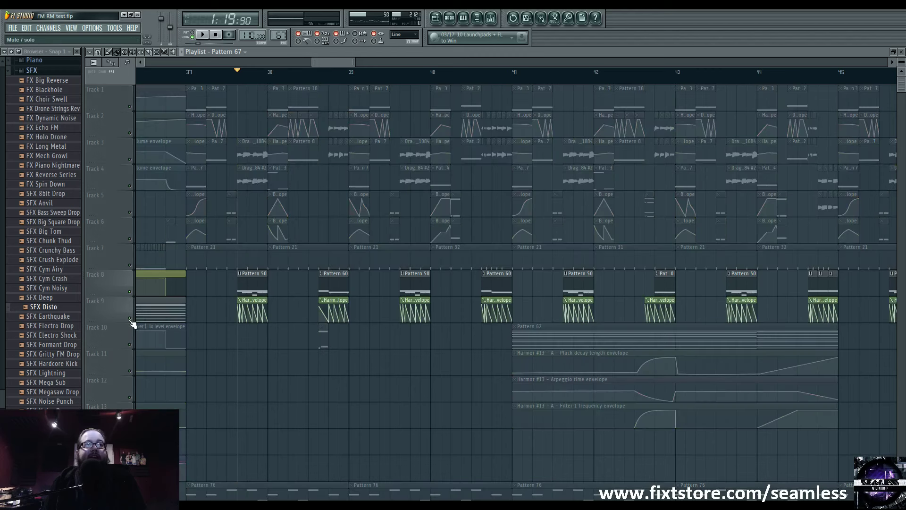
{"action": "key", "text": "space"}
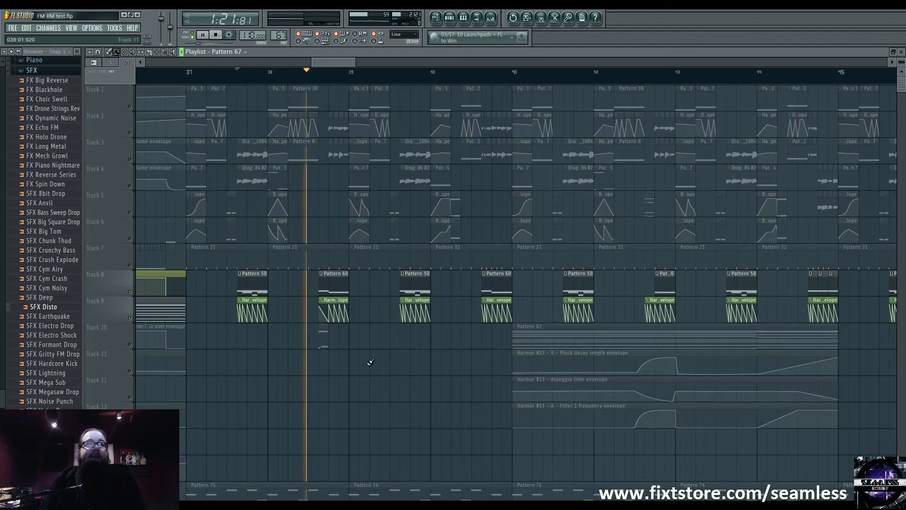
{"action": "key", "text": "space"}
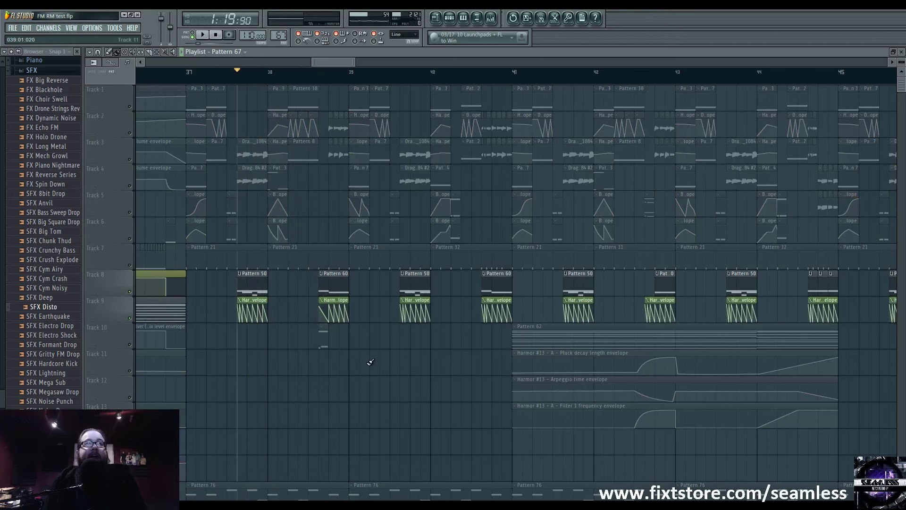
Step: Unmute tracks 3 and 4 so their clips play together with the soloed tracks 8 and 9
{"action": "left_click", "coordinate": [129, 159]}
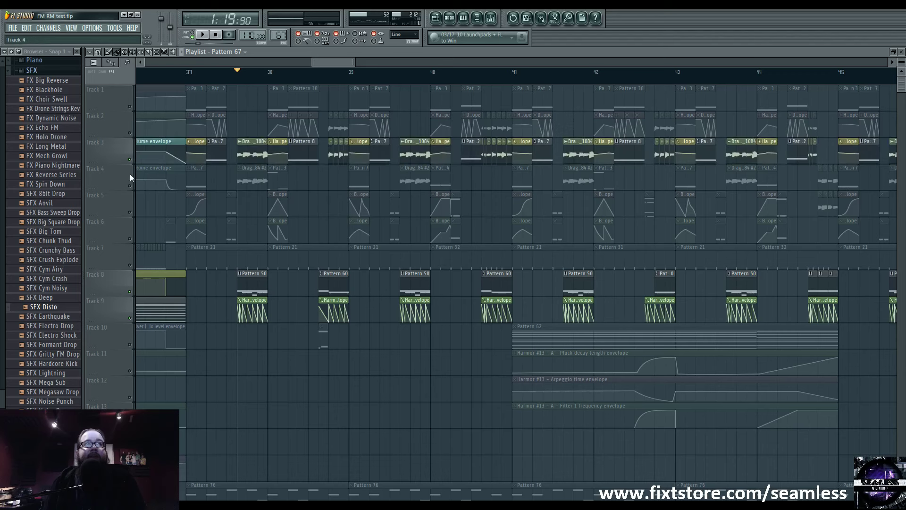
{"action": "left_click", "coordinate": [129, 185]}
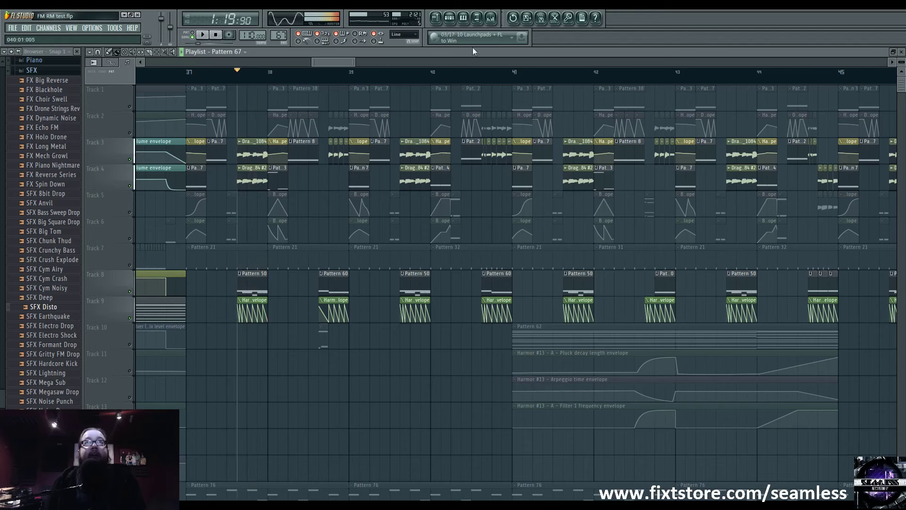
Step: Unsolo the playlist so all tracks sound, audition the full mix from the second half of bar 37, and stop playback
{"action": "left_click", "coordinate": [490, 18]}
{"action": "right_click", "coordinate": [124, 179]}
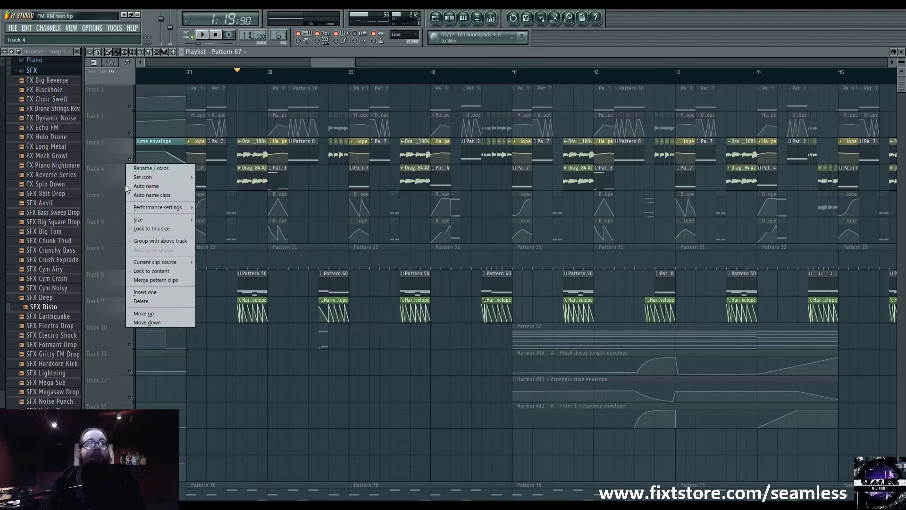
{"action": "left_click", "coordinate": [131, 189]}
{"action": "key", "text": "space"}
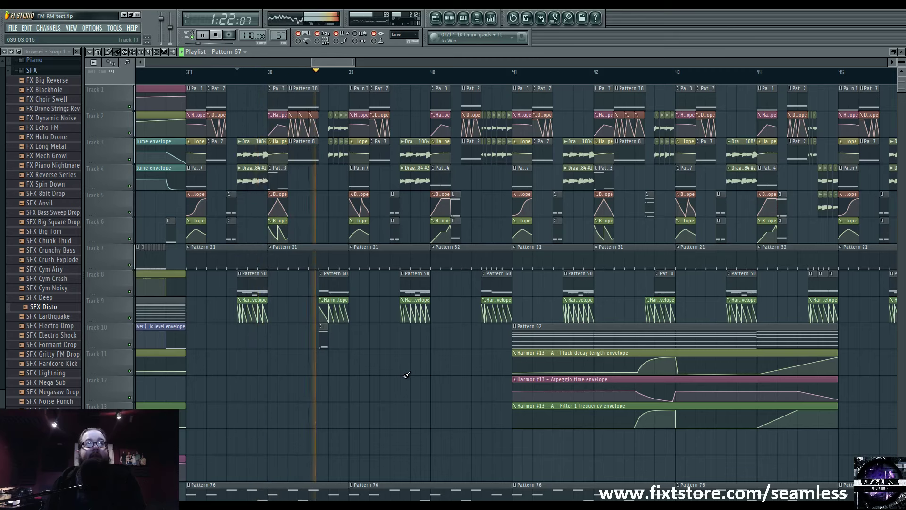
{"action": "left_click_drag", "start_coordinate": [406, 375], "coordinate": [301, 360]}
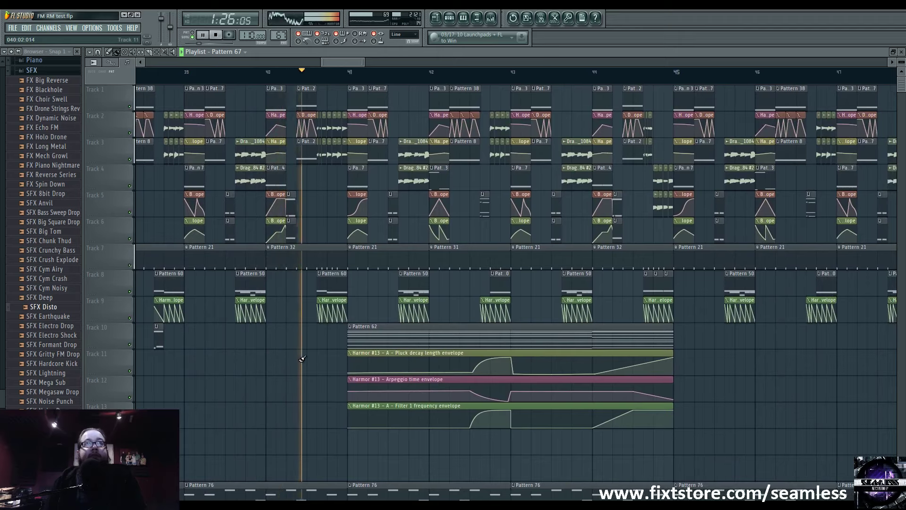
{"action": "key", "text": "space"}
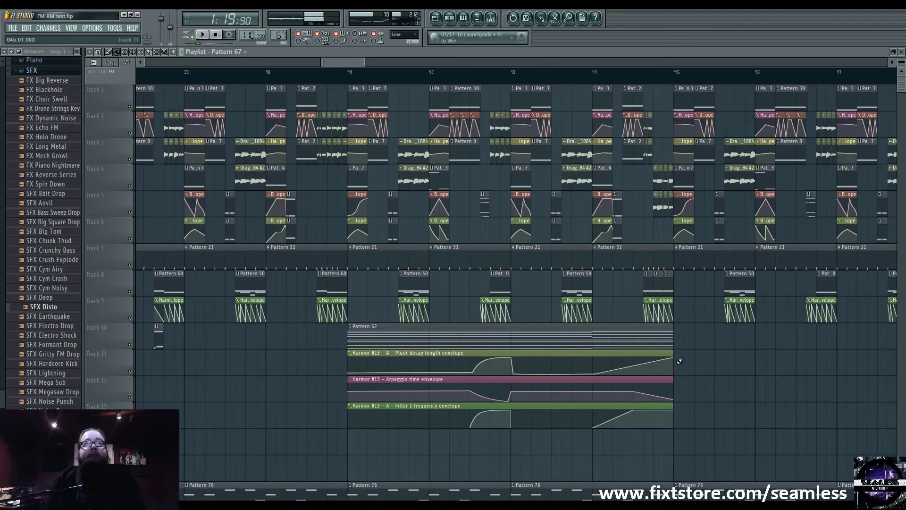
Step: Survey the wider arrangement in the playlist and collapse the SFX and Packs folders in the browser
{"action": "scroll", "coordinate": [349, 363], "scroll_direction": "down", "scroll_amount": 6}
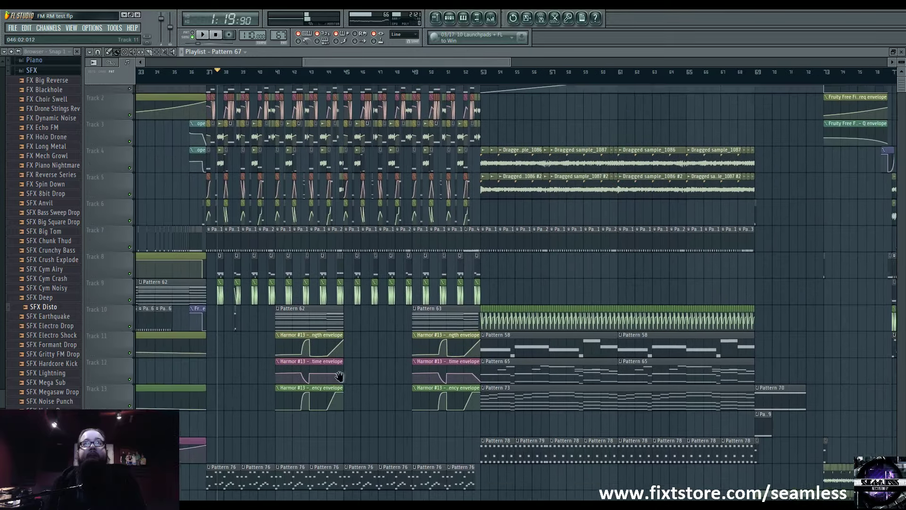
{"action": "left_click_drag", "start_coordinate": [339, 376], "coordinate": [448, 414]}
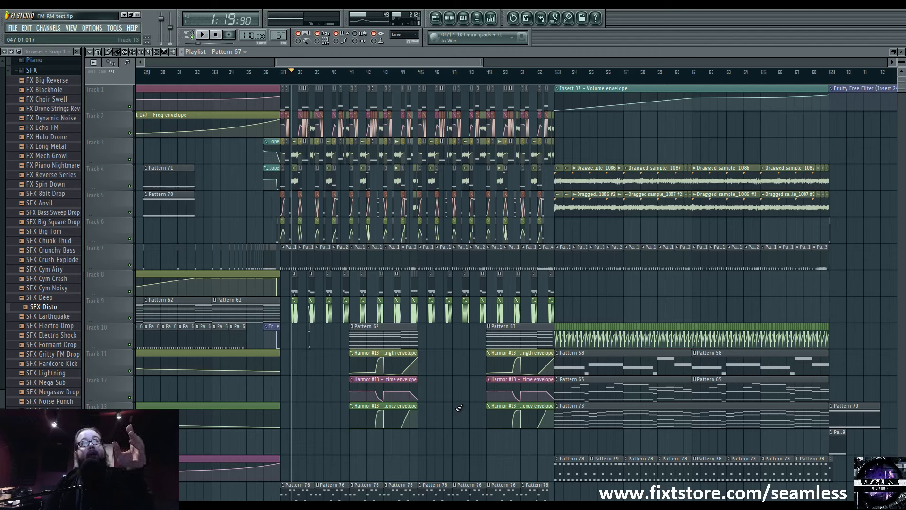
{"action": "left_click", "coordinate": [49, 69]}
{"action": "left_click", "coordinate": [51, 221]}
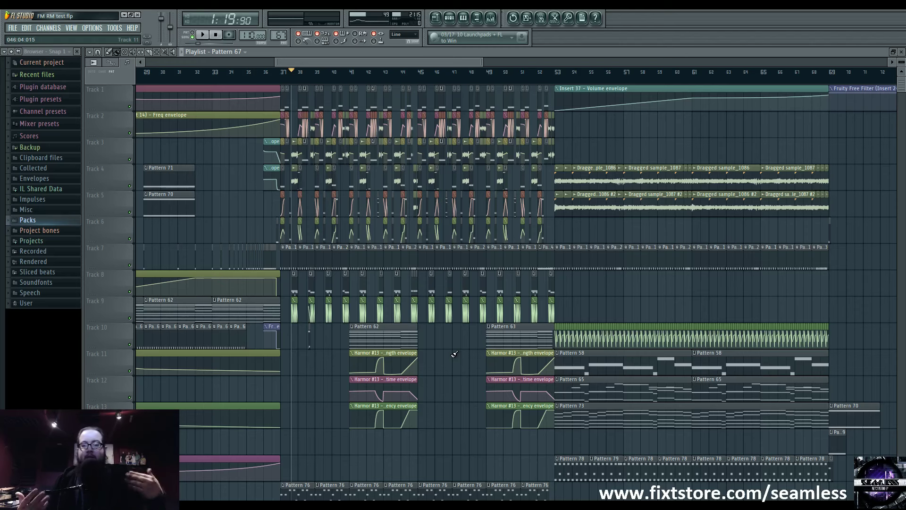
Step: Audition the transition into the bar 53 section, look over its tracks down to the vocals on track 34, and stop playback
{"action": "scroll", "coordinate": [454, 353], "scroll_direction": "right", "scroll_amount": 5}
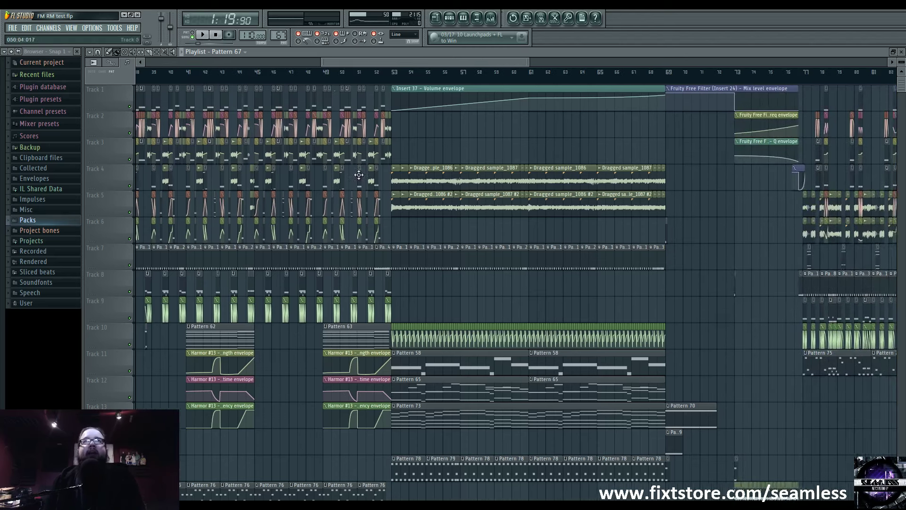
{"action": "scroll", "coordinate": [373, 259], "scroll_direction": "up", "scroll_amount": 3}
{"action": "key", "text": "space"}
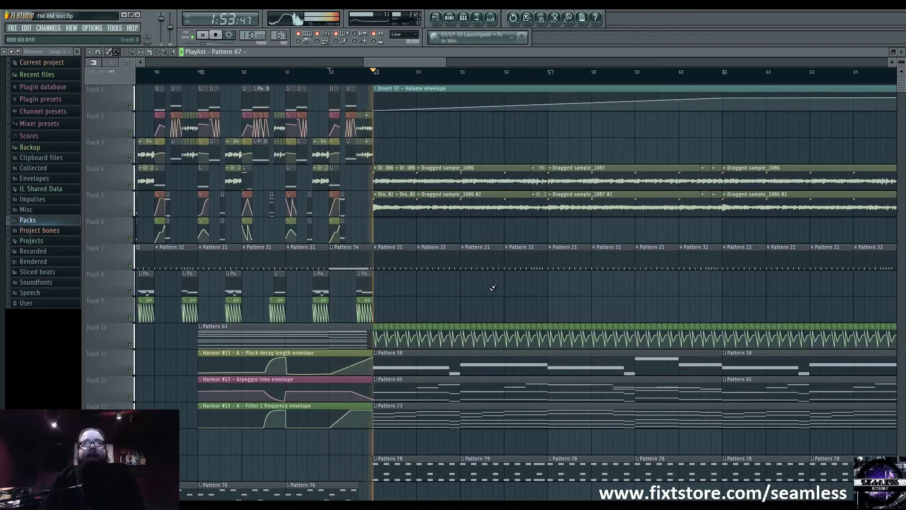
{"action": "scroll", "coordinate": [441, 290], "scroll_direction": "right", "scroll_amount": 2}
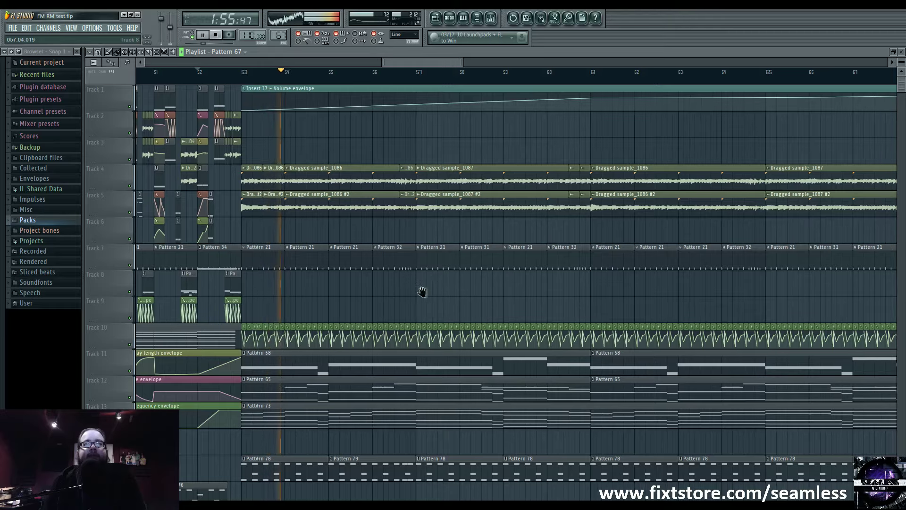
{"action": "scroll", "coordinate": [430, 291], "scroll_direction": "down", "scroll_amount": 2}
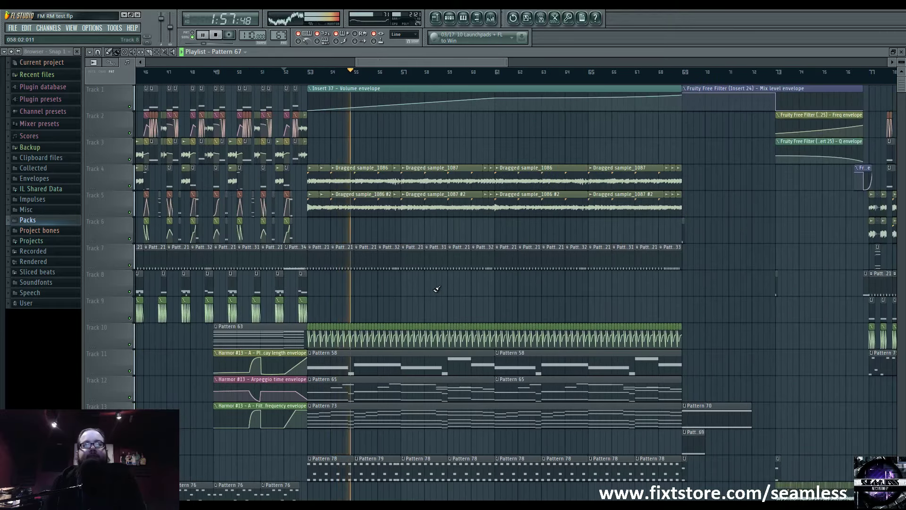
{"action": "scroll", "coordinate": [441, 285], "scroll_direction": "right", "scroll_amount": 1}
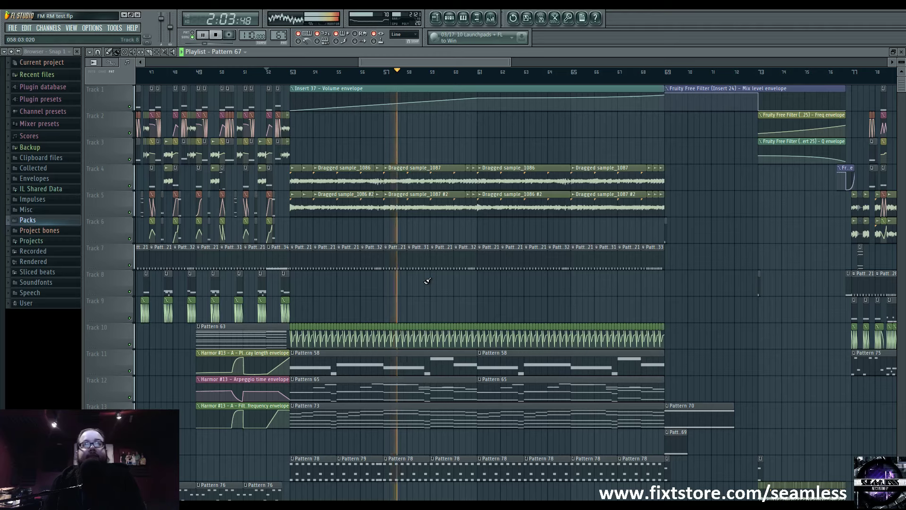
{"action": "scroll", "coordinate": [439, 291], "scroll_direction": "down", "scroll_amount": 8}
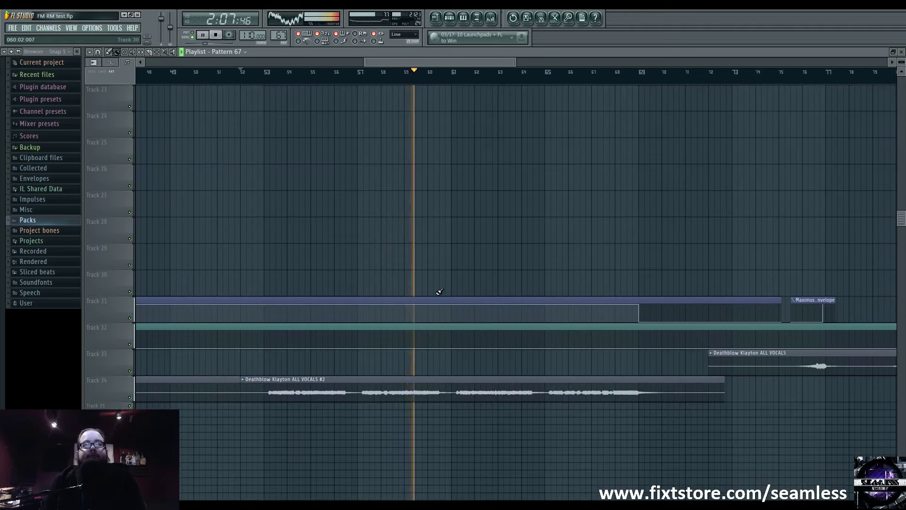
{"action": "scroll", "coordinate": [439, 291], "scroll_direction": "up", "scroll_amount": 7}
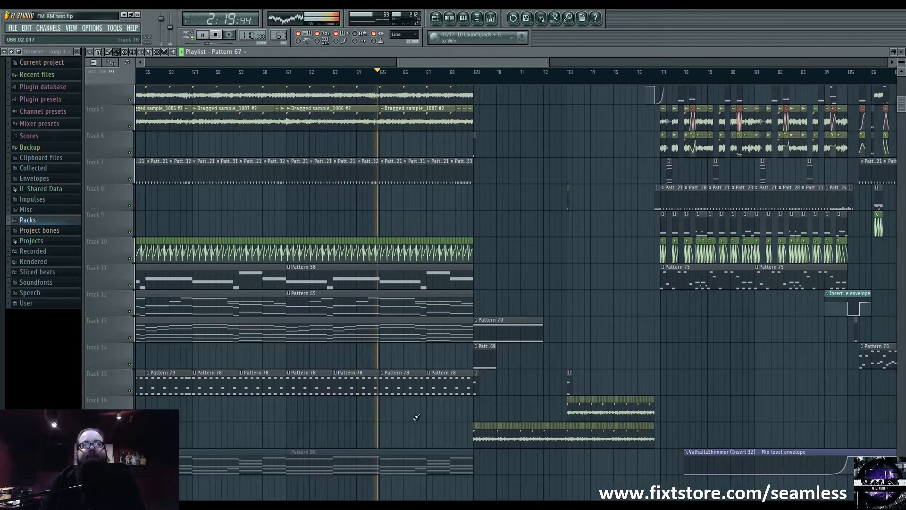
{"action": "scroll", "coordinate": [452, 401], "scroll_direction": "down", "scroll_amount": 1}
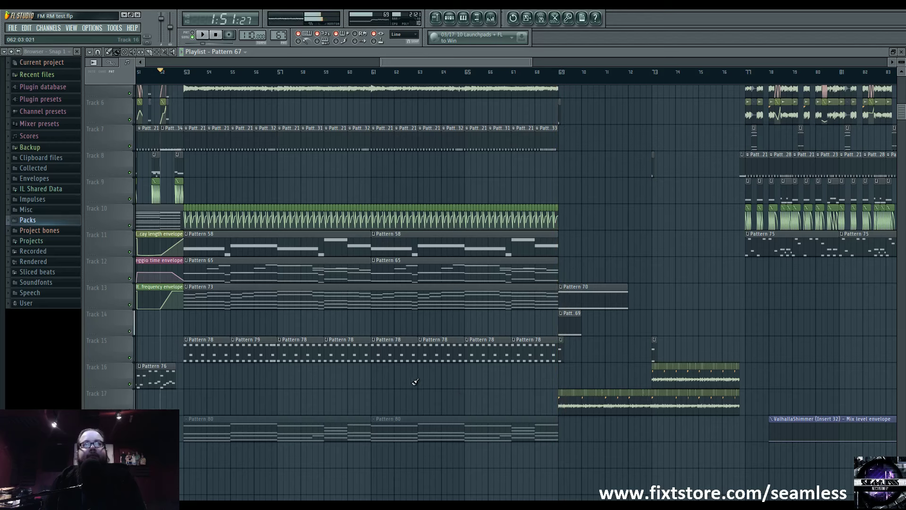
{"action": "key", "text": "space"}
Step: Open Pattern 58 from track 11 in the piano roll, view its guitar support notes, and return to the playlist
{"action": "scroll", "coordinate": [438, 394], "scroll_direction": "up", "scroll_amount": 4}
{"action": "scroll", "coordinate": [422, 401], "scroll_direction": "up", "scroll_amount": 1}
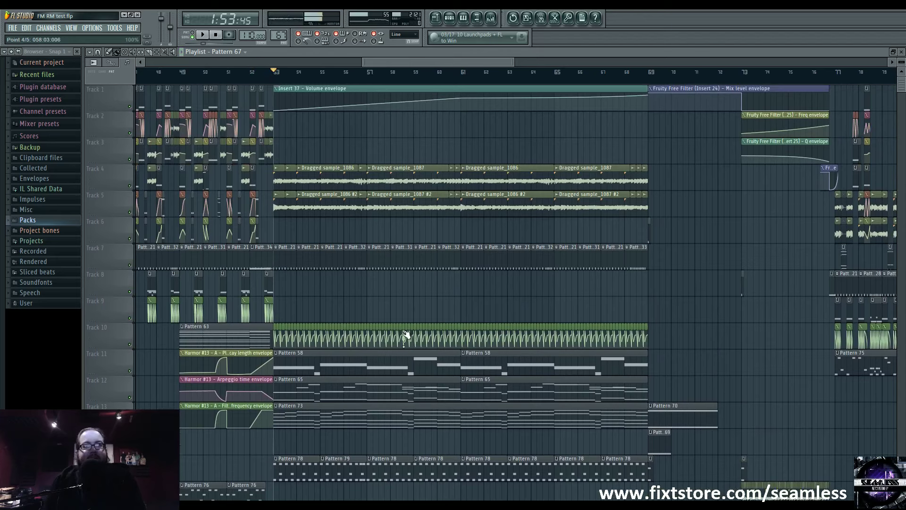
{"action": "scroll", "coordinate": [407, 335], "scroll_direction": "down", "scroll_amount": 10}
{"action": "scroll", "coordinate": [408, 335], "scroll_direction": "up", "scroll_amount": 3}
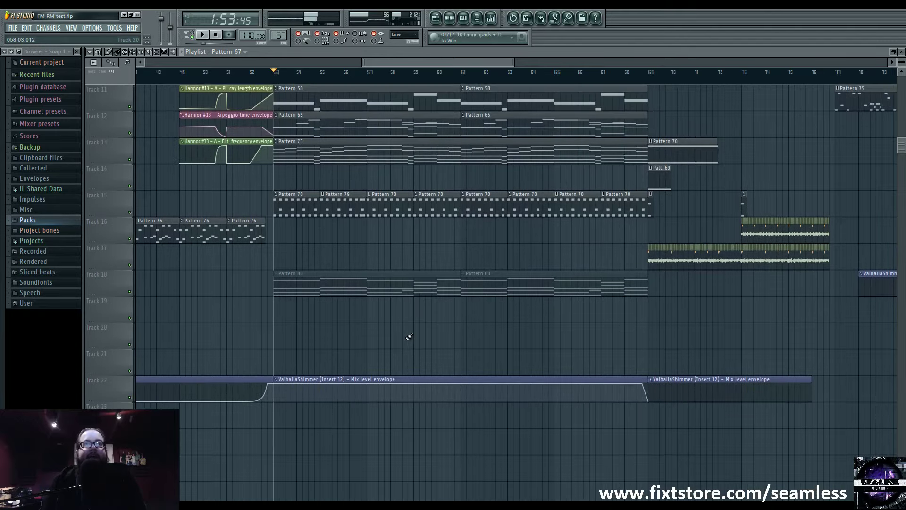
{"action": "scroll", "coordinate": [409, 336], "scroll_direction": "up", "scroll_amount": 8}
{"action": "double_click", "coordinate": [290, 290]}
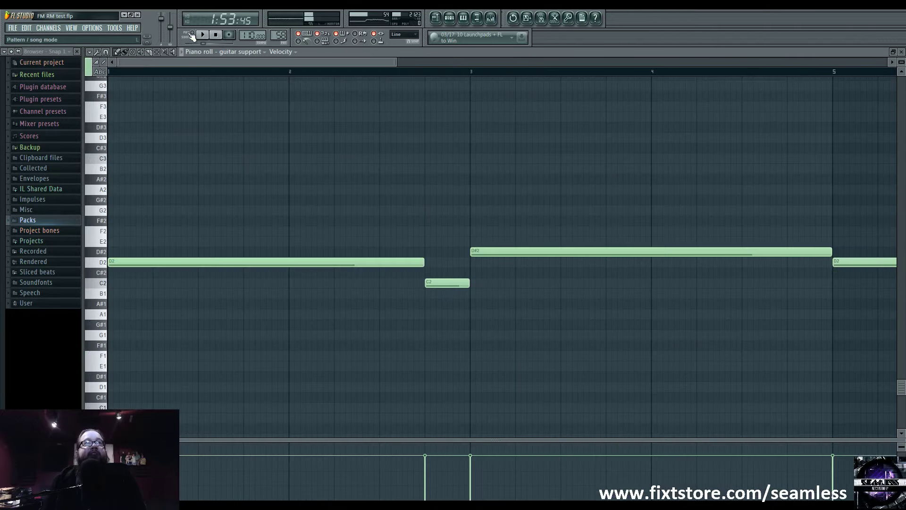
{"action": "key", "text": "space"}
{"action": "key", "text": "F5"}
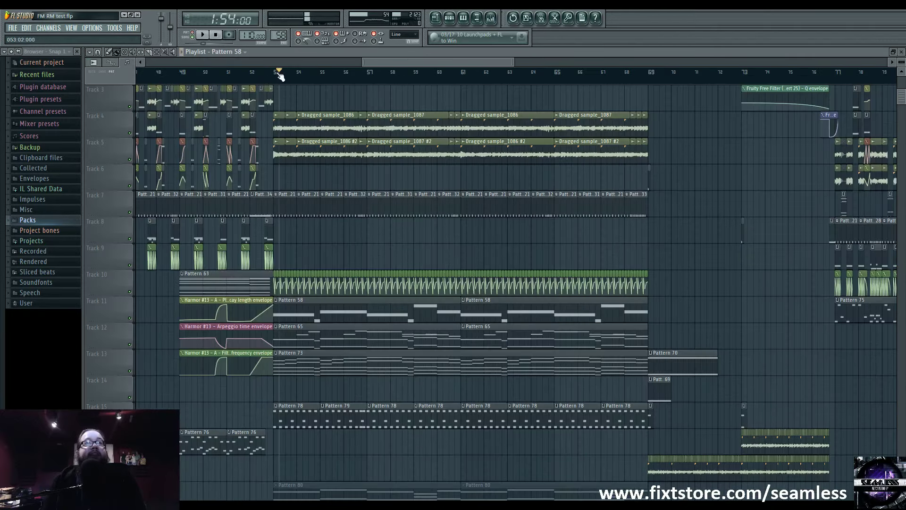
Step: Mute the dragged sample tracks 4 and 5, and unmute both again
{"action": "left_click", "coordinate": [130, 133]}
{"action": "left_click", "coordinate": [130, 159]}
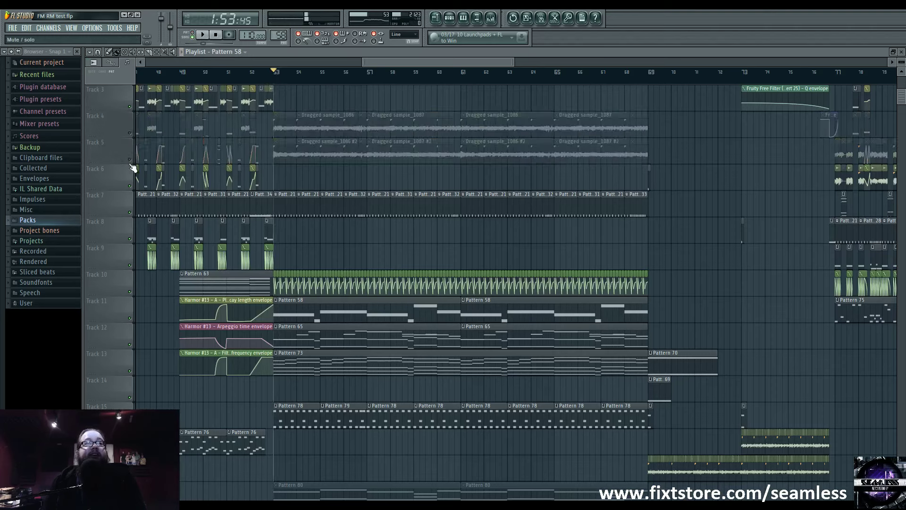
{"action": "left_click", "coordinate": [130, 133]}
{"action": "left_click", "coordinate": [129, 160]}
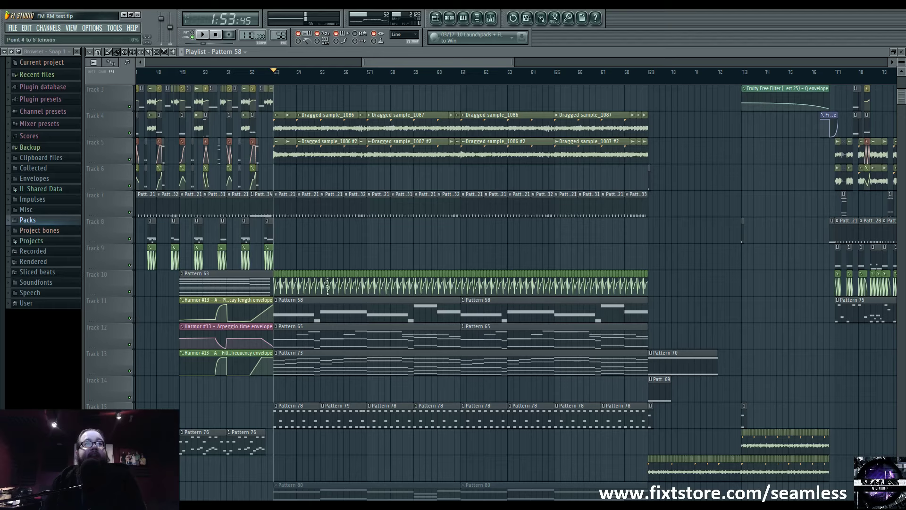
Step: Examine the shape of the repeated Harmor envelope clips on track 10 from bar 53 onward
{"action": "scroll", "coordinate": [313, 285], "scroll_direction": "up", "scroll_amount": 5}
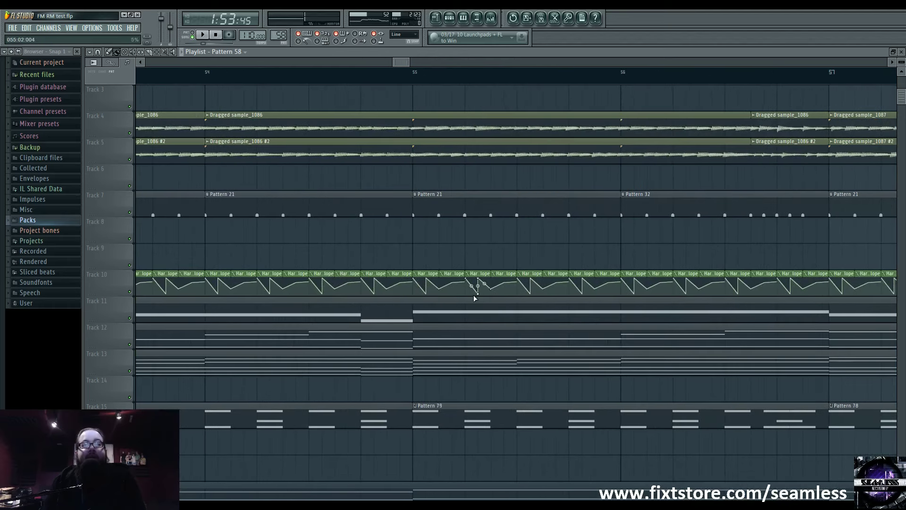
{"action": "scroll", "coordinate": [461, 313], "scroll_direction": "down", "scroll_amount": 2}
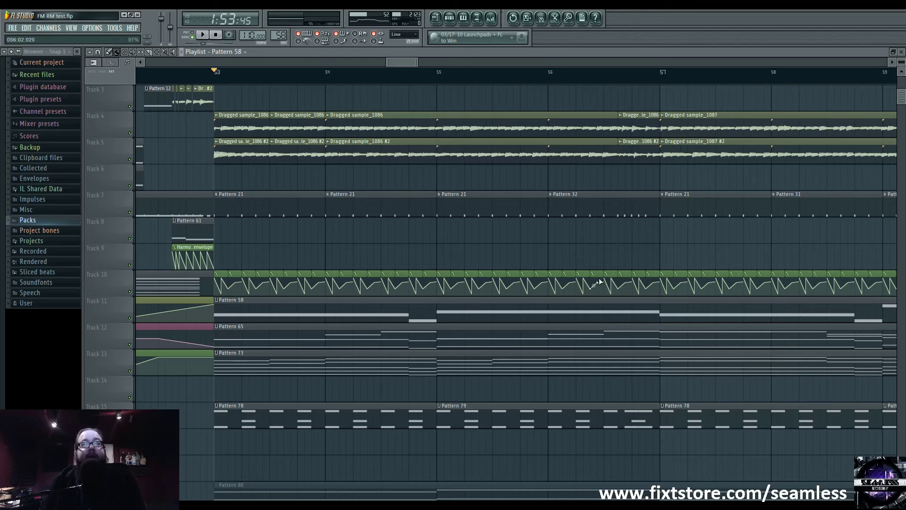
{"action": "scroll", "coordinate": [589, 314], "scroll_direction": "down", "scroll_amount": 2}
Step: Open Pattern 65 from track 12 in the piano roll, show its channels in the step sequencer, and play the pattern
{"action": "left_click_drag", "start_coordinate": [339, 295], "coordinate": [375, 298]}
{"action": "double_click", "coordinate": [374, 298]}
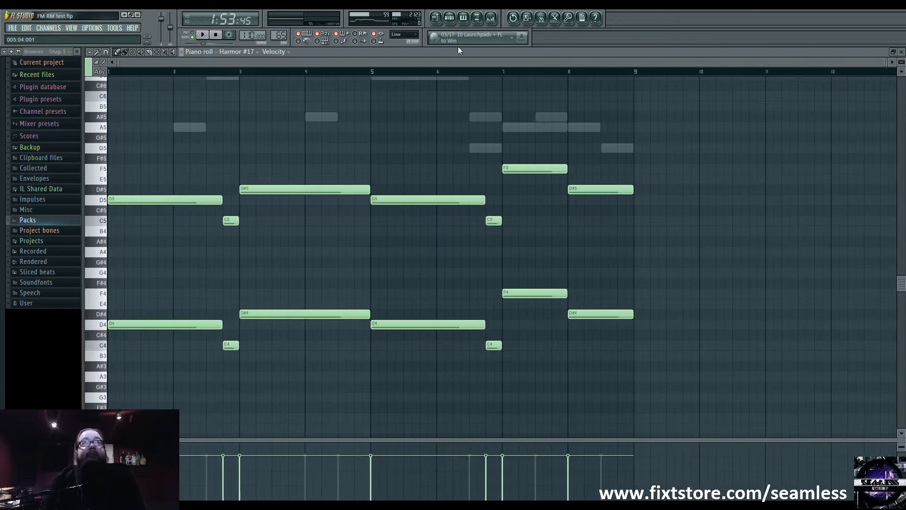
{"action": "left_click", "coordinate": [454, 17]}
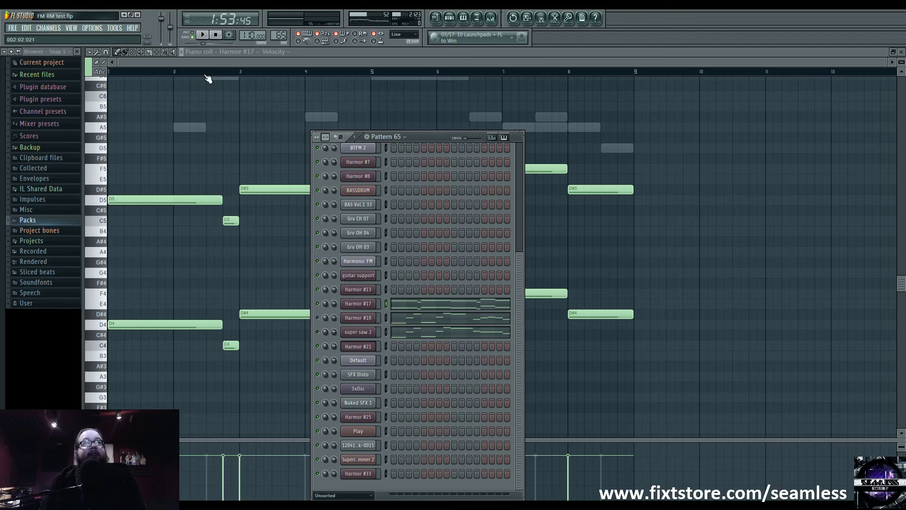
{"action": "left_click", "coordinate": [202, 35]}
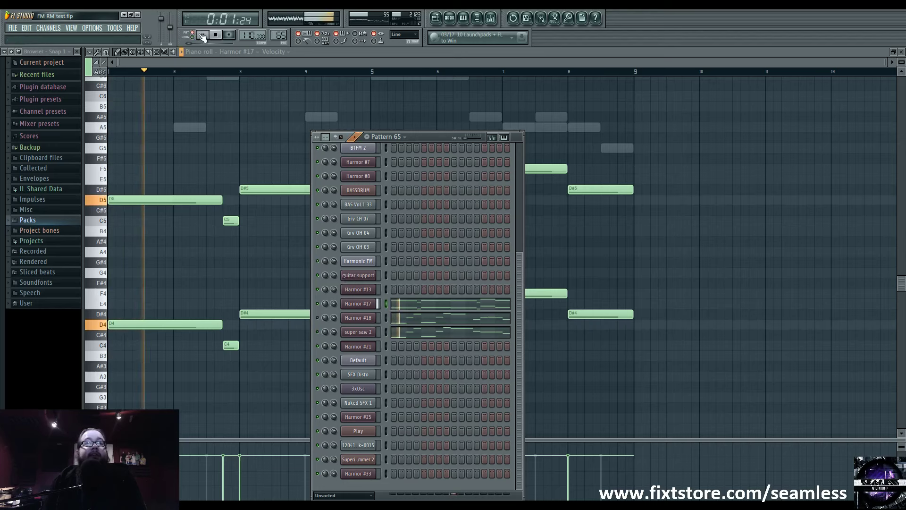
Step: Inspect the Harmor #17 synth and the effects on its mixer insert 34, return to the step sequencer, and stop playback
{"action": "left_click", "coordinate": [361, 303]}
{"action": "left_click", "coordinate": [694, 101]}
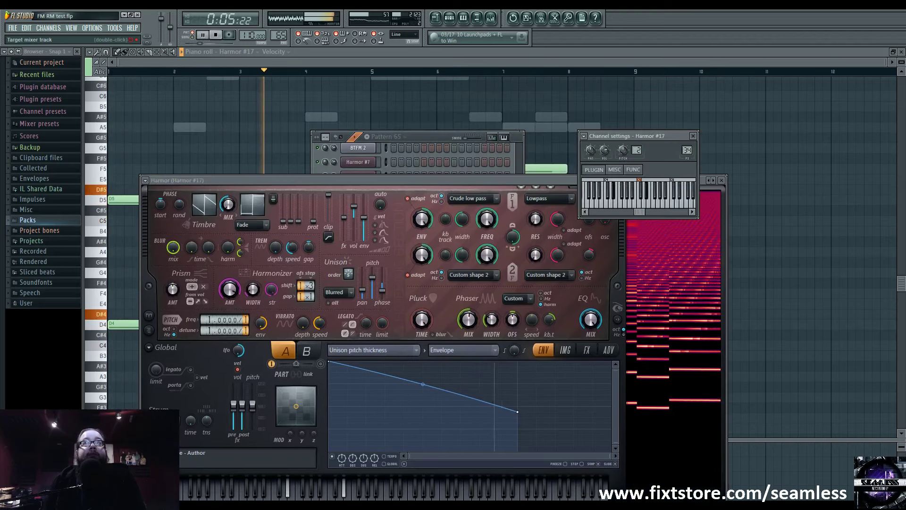
{"action": "double_click", "coordinate": [685, 150]}
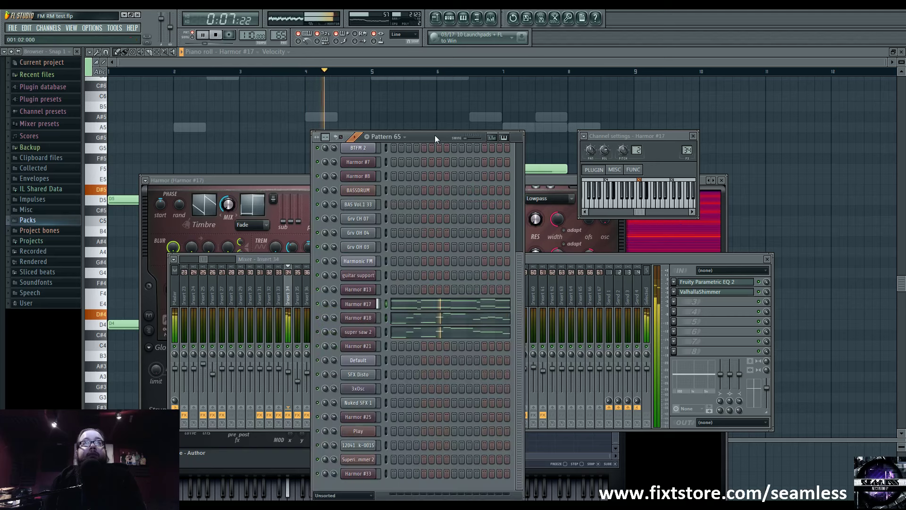
{"action": "left_click", "coordinate": [434, 136]}
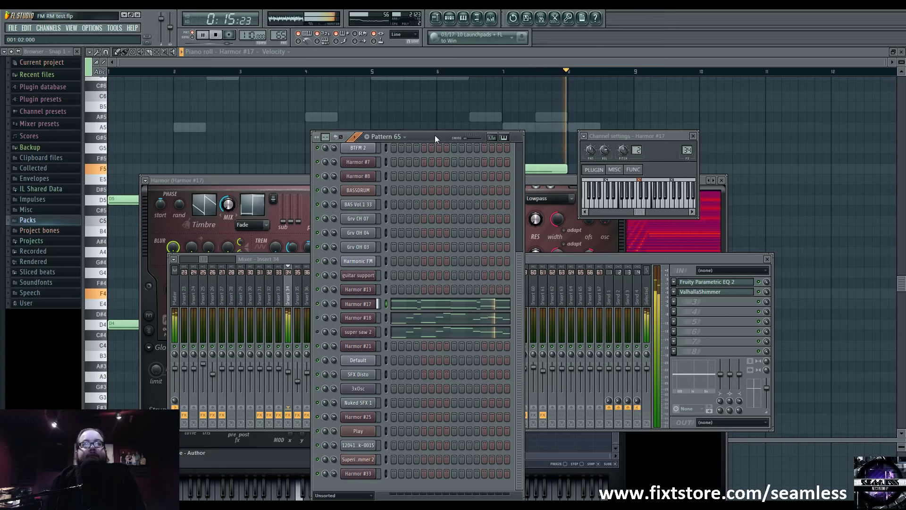
{"action": "left_click", "coordinate": [216, 35]}
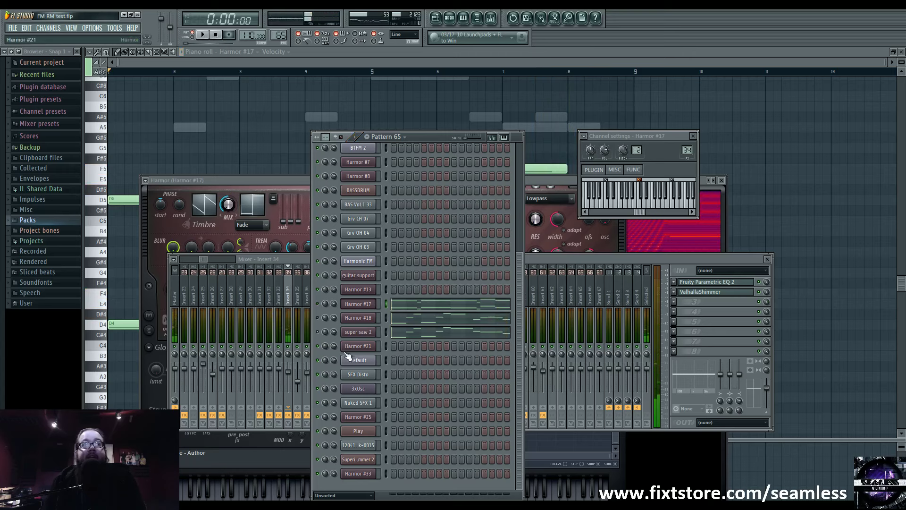
Step: Play the super saw 2 part of Pattern 65, view its notes in the piano roll, and return to the playlist
{"action": "left_click", "coordinate": [203, 35]}
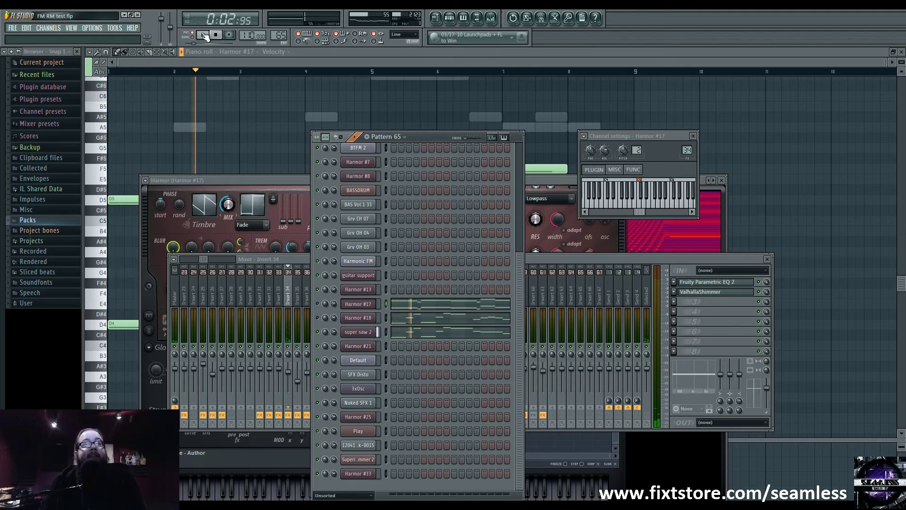
{"action": "left_click", "coordinate": [435, 335]}
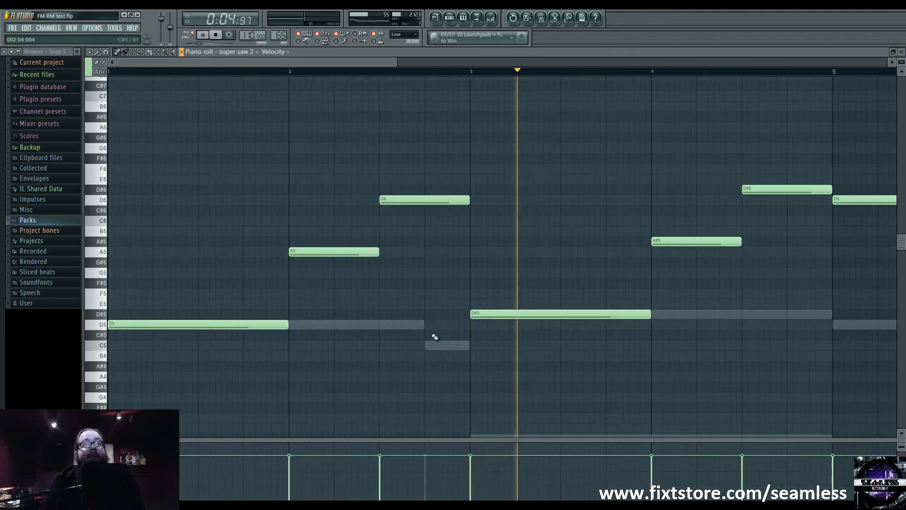
{"action": "scroll", "coordinate": [451, 226], "scroll_direction": "down", "scroll_amount": 3}
{"action": "key", "text": "F5"}
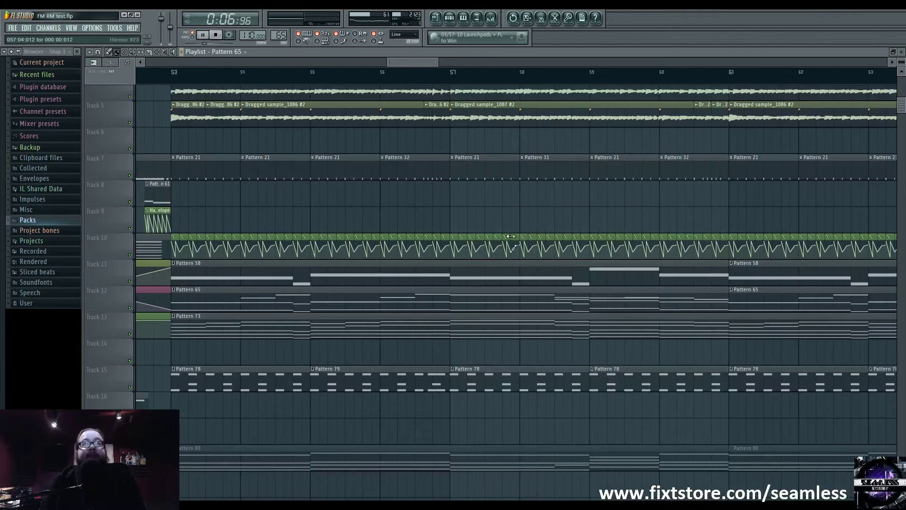
Step: Replay Pattern 65, reopen super saw 2 from the step sequencer to follow its full melody, then stop playback and return to the playlist
{"action": "scroll", "coordinate": [511, 236], "scroll_direction": "down", "scroll_amount": 4}
{"action": "left_click", "coordinate": [192, 37]}
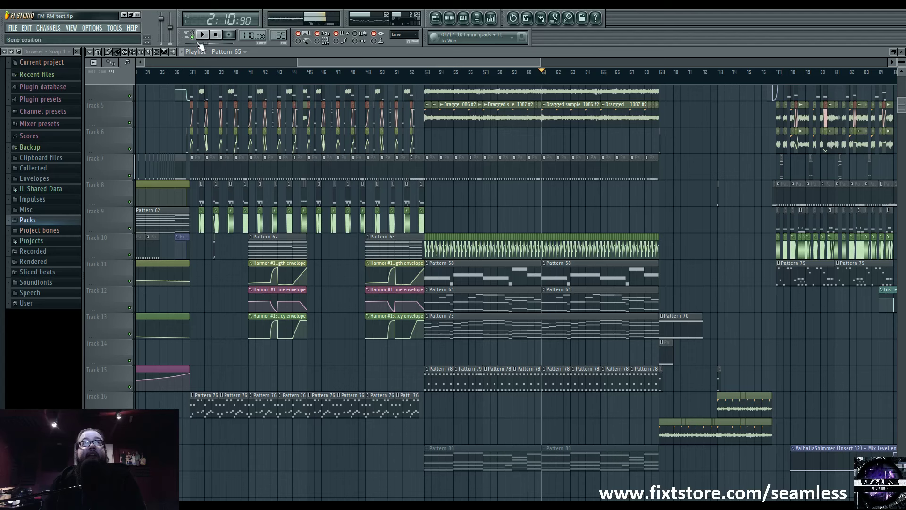
{"action": "left_click", "coordinate": [449, 18]}
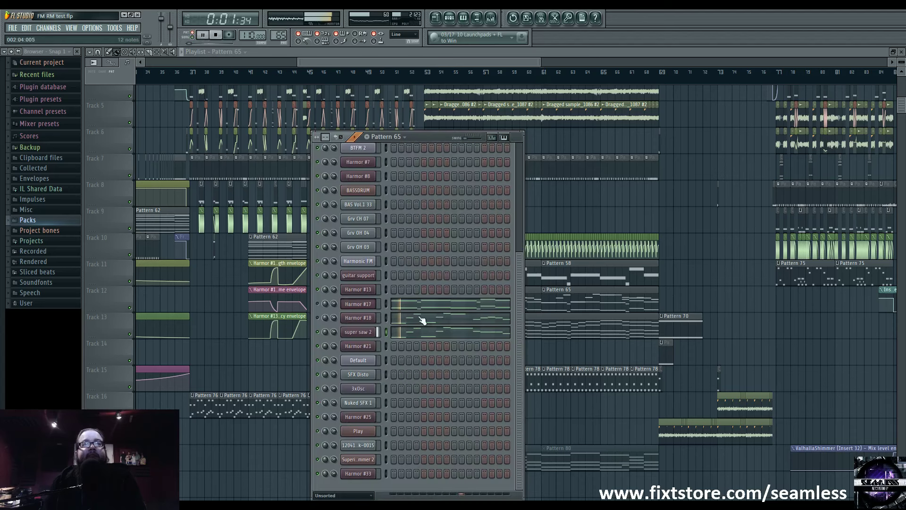
{"action": "left_click", "coordinate": [450, 331]}
{"action": "scroll", "coordinate": [450, 329], "scroll_direction": "down", "scroll_amount": 4}
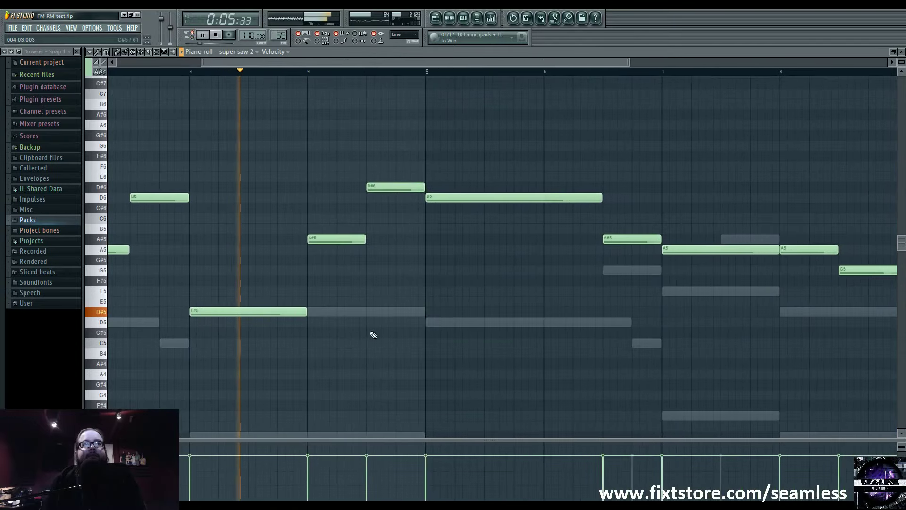
{"action": "scroll", "coordinate": [398, 333], "scroll_direction": "down", "scroll_amount": 2}
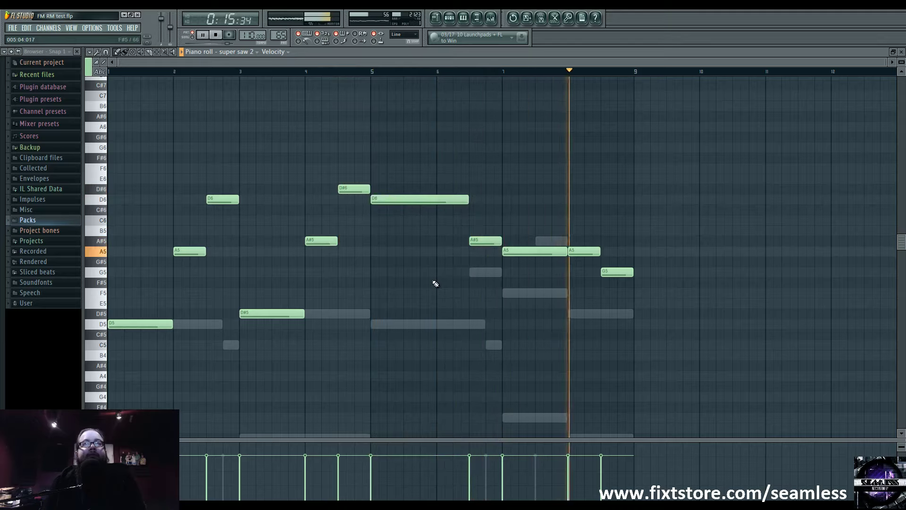
{"action": "key", "text": "space"}
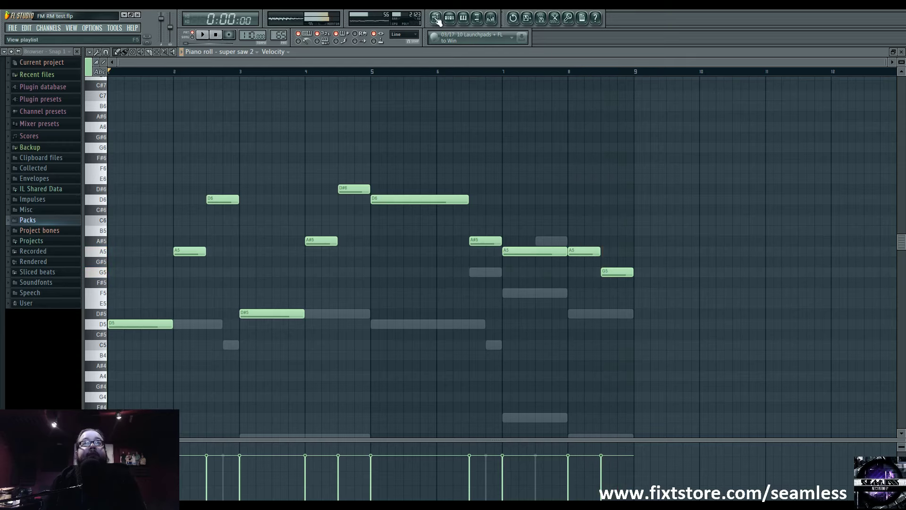
{"action": "key", "text": "F5"}
Step: Open Pattern 73 from track 13 in the piano roll and play it
{"action": "scroll", "coordinate": [566, 279], "scroll_direction": "up", "scroll_amount": 3}
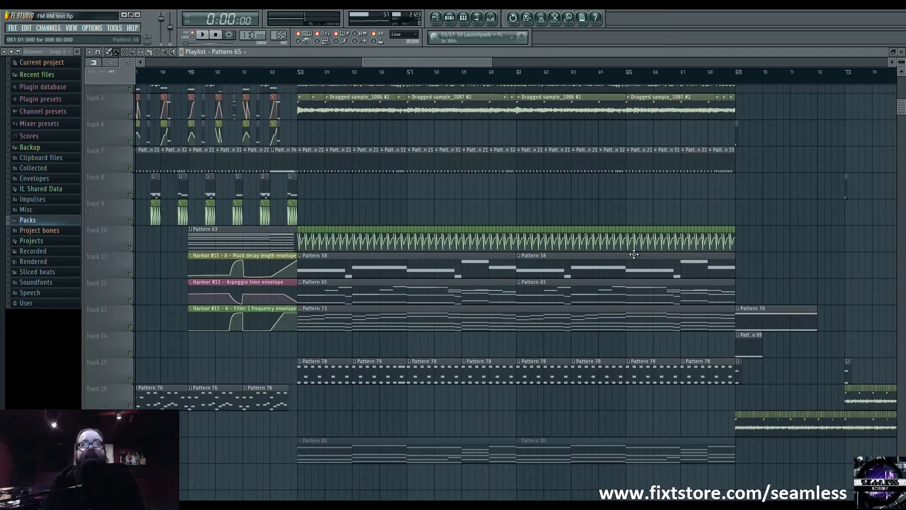
{"action": "double_click", "coordinate": [402, 323]}
{"action": "scroll", "coordinate": [404, 324], "scroll_direction": "down", "scroll_amount": 4}
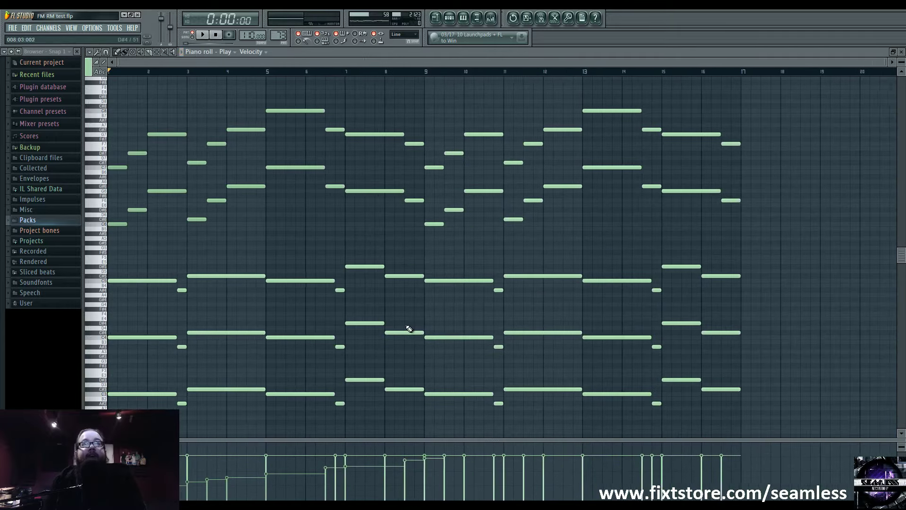
{"action": "left_click", "coordinate": [203, 34]}
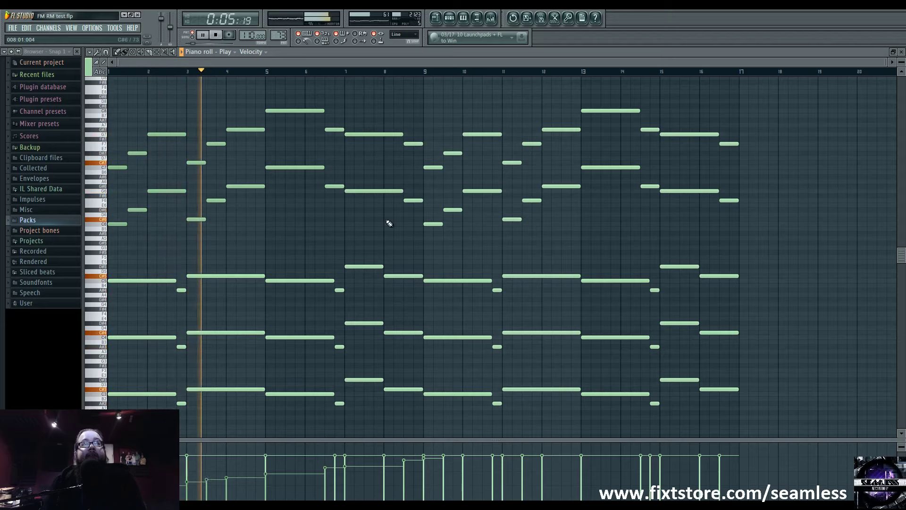
Step: Show Pattern 73's channels in the step sequencer, open the Play instrument, and check its player and browser views
{"action": "key", "text": "F6"}
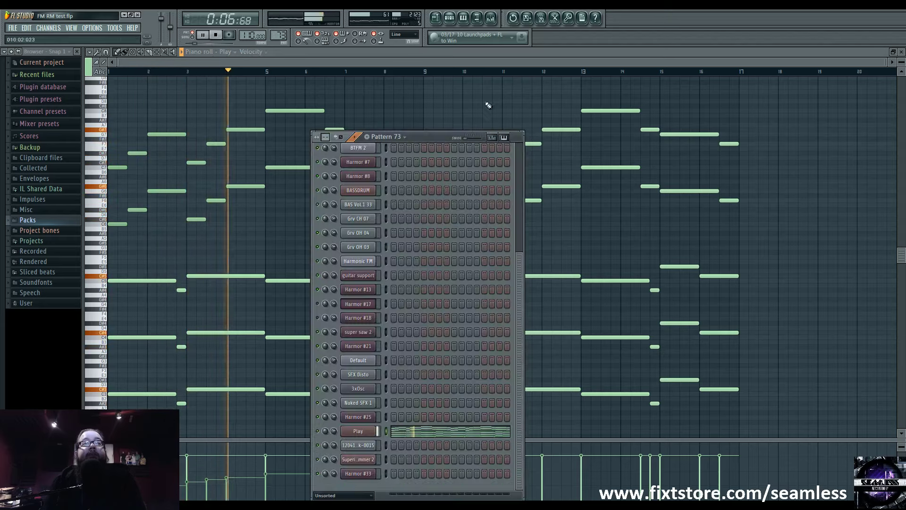
{"action": "left_click", "coordinate": [374, 429]}
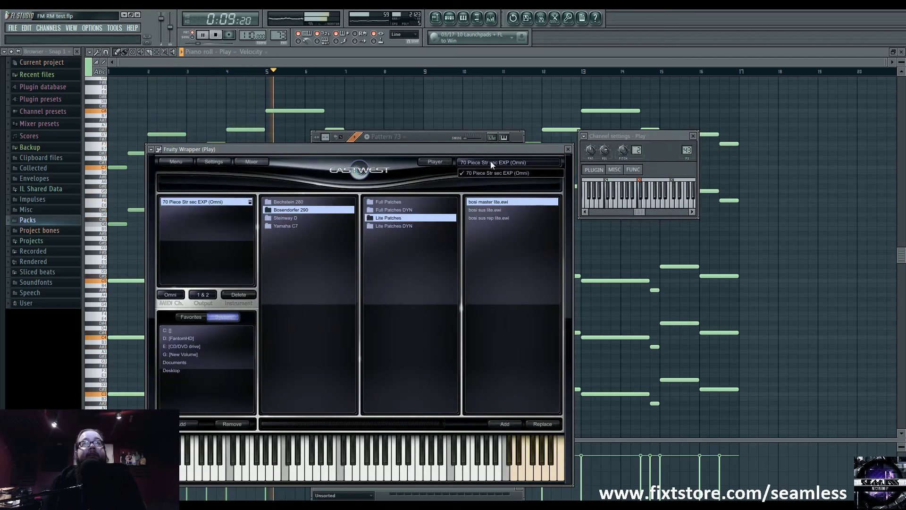
{"action": "left_click", "coordinate": [440, 161]}
{"action": "left_click", "coordinate": [435, 162]}
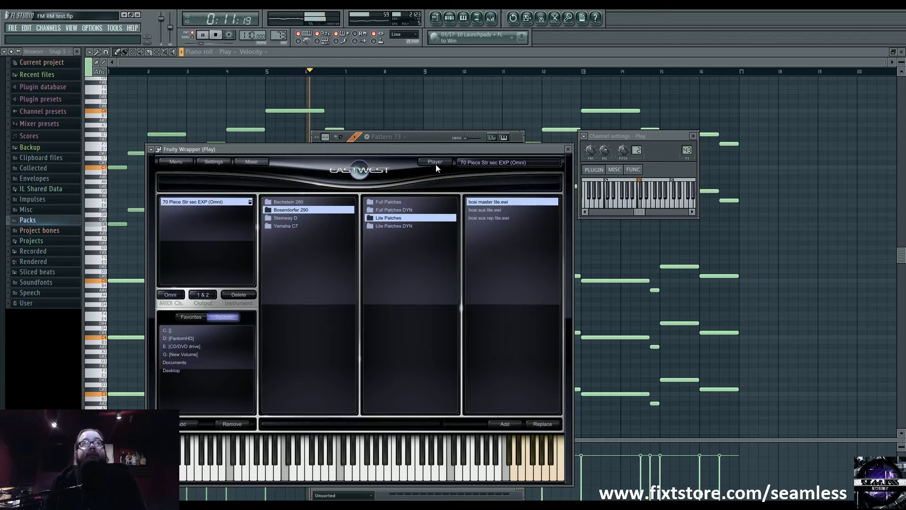
Step: Browse the Play library to the Large String Ens folder under EWQL Symphonic Orchestra Platinum, Platinum Instruments, Platinum Strings
{"action": "key", "text": "Left"}
{"action": "key", "text": "Left"}
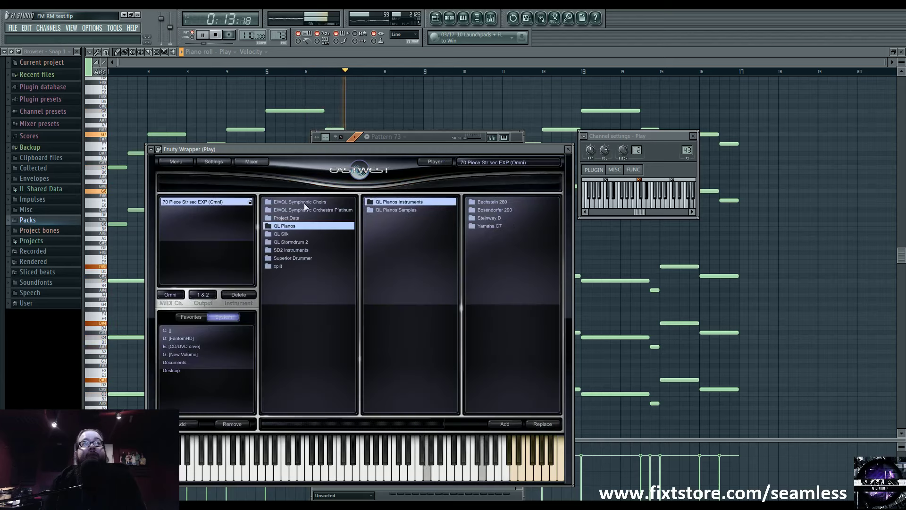
{"action": "left_click", "coordinate": [308, 209]}
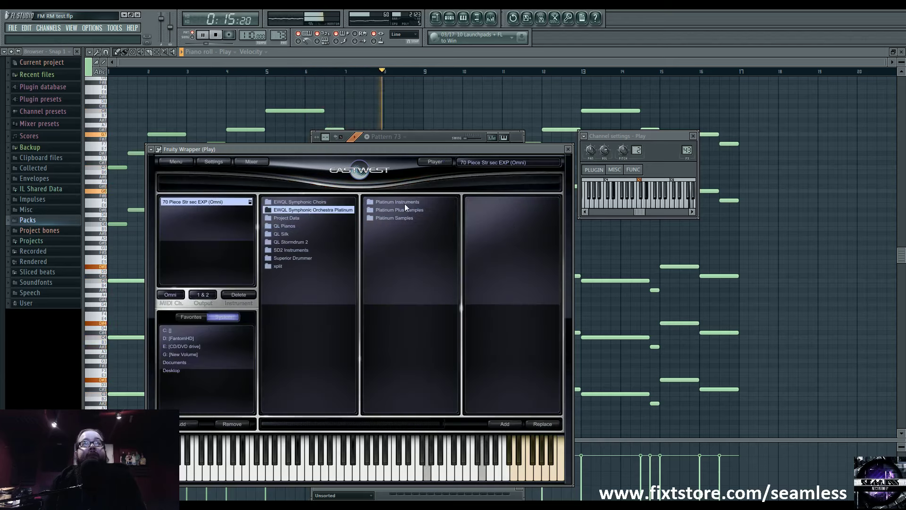
{"action": "left_click", "coordinate": [404, 203]}
{"action": "left_click", "coordinate": [491, 217]}
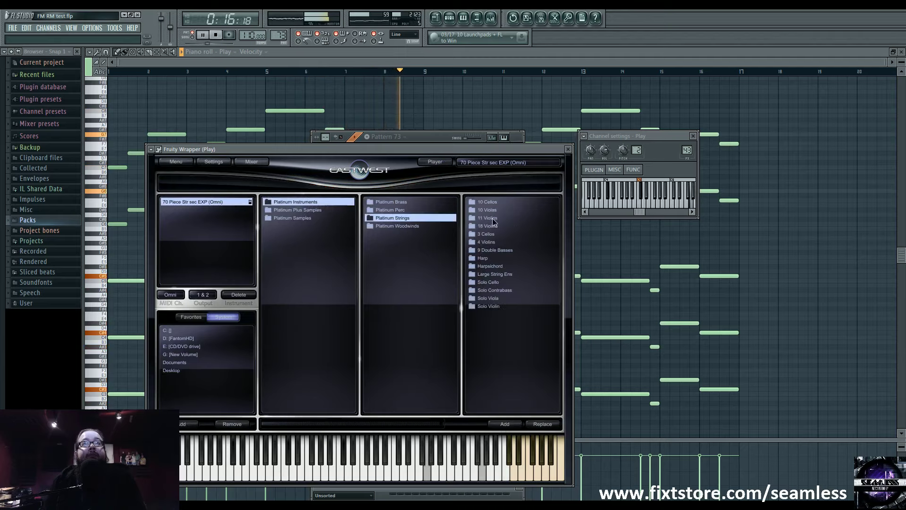
{"action": "left_click", "coordinate": [494, 274]}
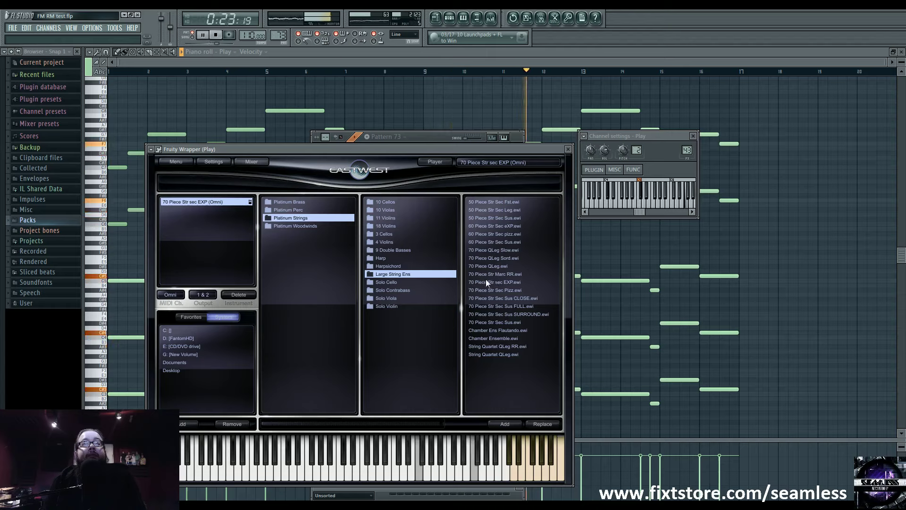
Step: Close the Play instrument, follow the remaining Pattern 73 notes in the piano roll, return to the playlist, and stop playback
{"action": "left_click", "coordinate": [567, 149]}
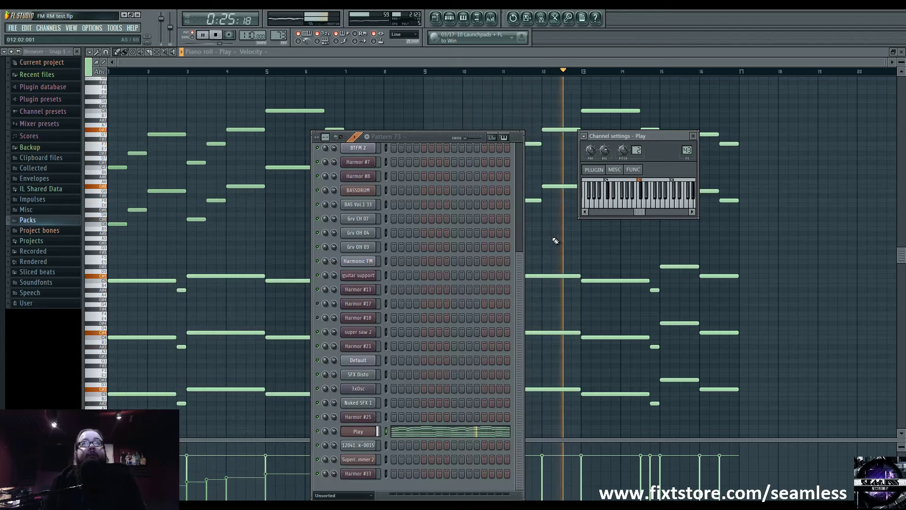
{"action": "left_click", "coordinate": [556, 241]}
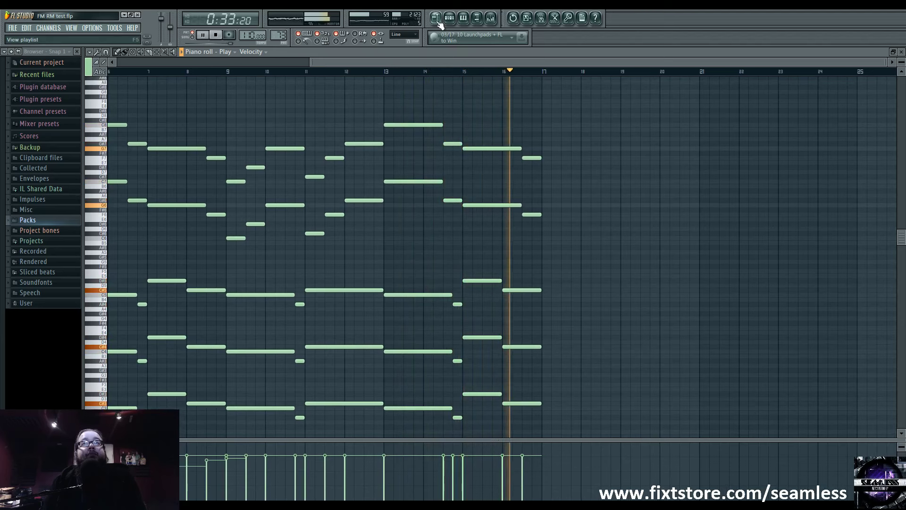
{"action": "left_click", "coordinate": [436, 19]}
{"action": "key", "text": "space"}
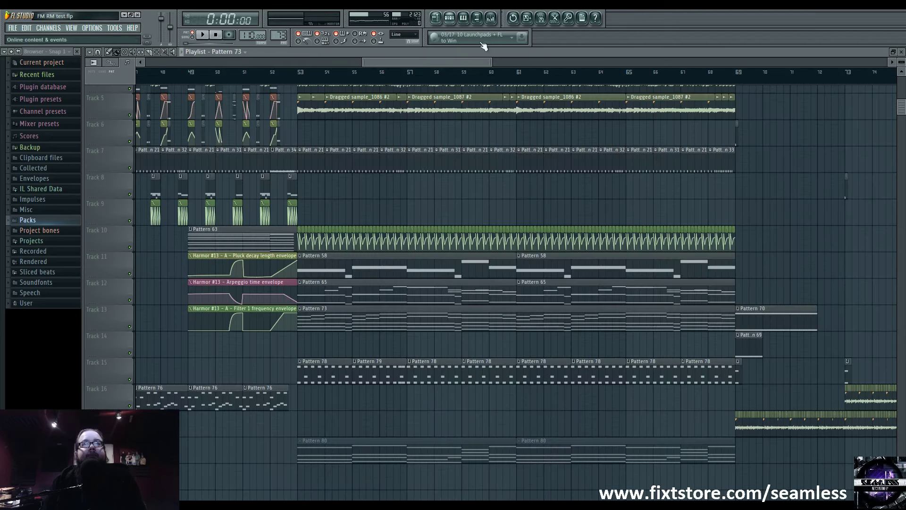
Step: Reopen Pattern 73's Play instrument from the step sequencer, review its 70 Piece Str sec EXP patch, and return to the playlist
{"action": "left_click", "coordinate": [450, 19]}
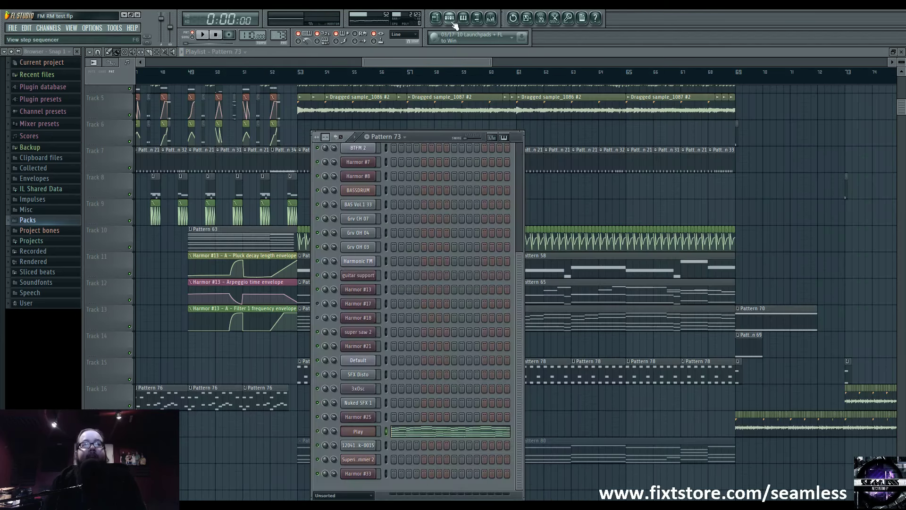
{"action": "left_click", "coordinate": [364, 432]}
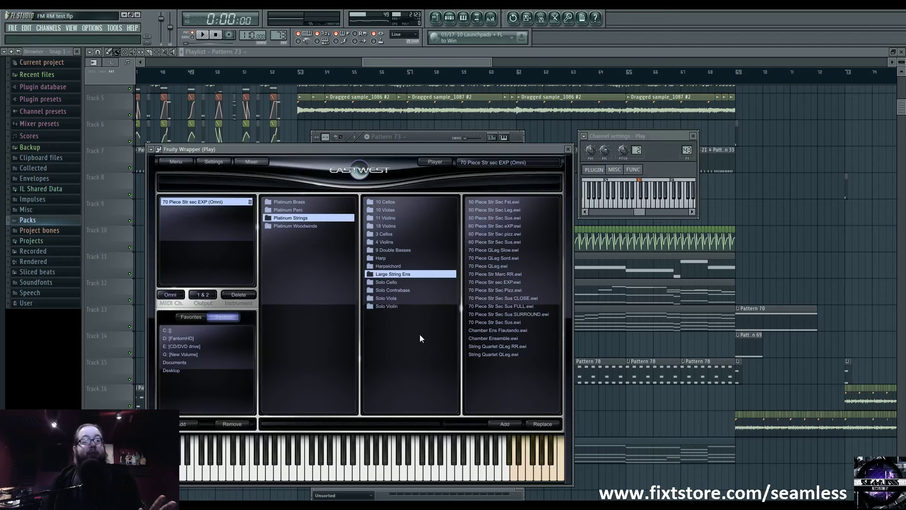
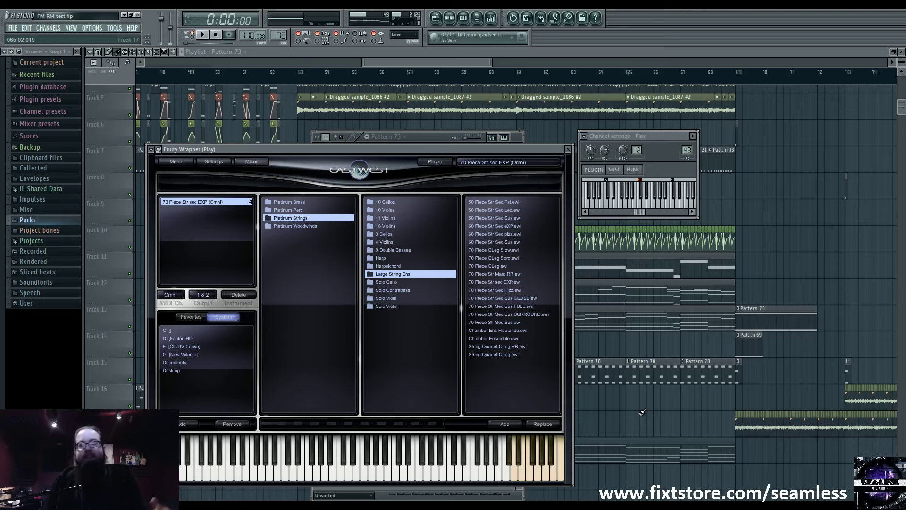
{"action": "left_click", "coordinate": [634, 418]}
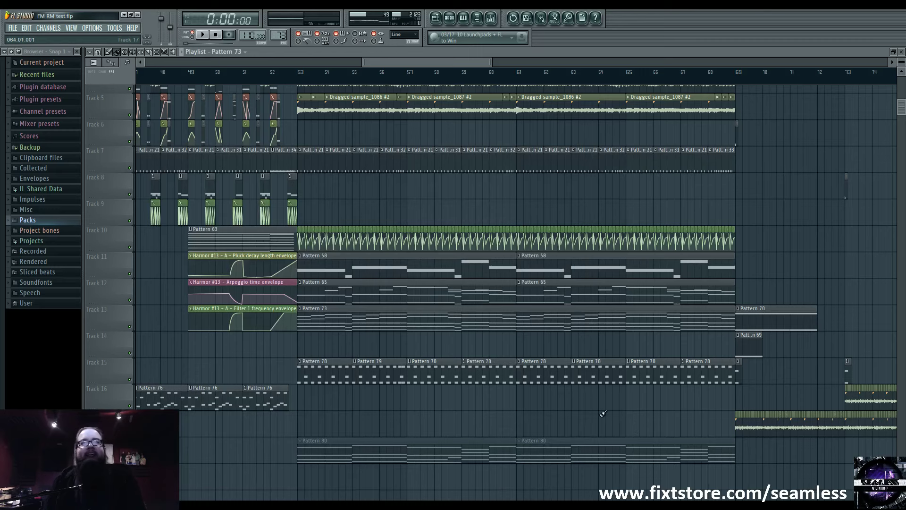
Step: Set the song position to bar 53 and briefly show the step sequencer for Pattern 73
{"action": "left_click_drag", "start_coordinate": [577, 415], "coordinate": [558, 446]}
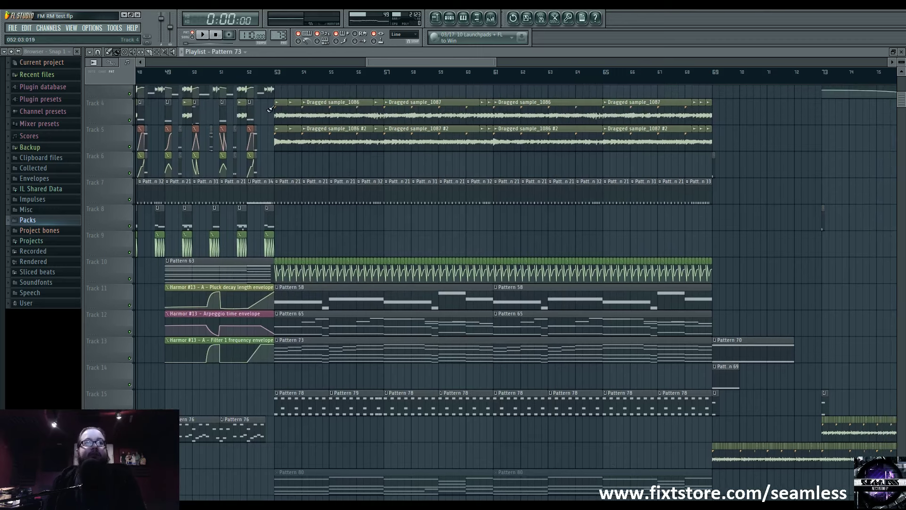
{"action": "left_click", "coordinate": [278, 83]}
{"action": "scroll", "coordinate": [312, 355], "scroll_direction": "up", "scroll_amount": 2}
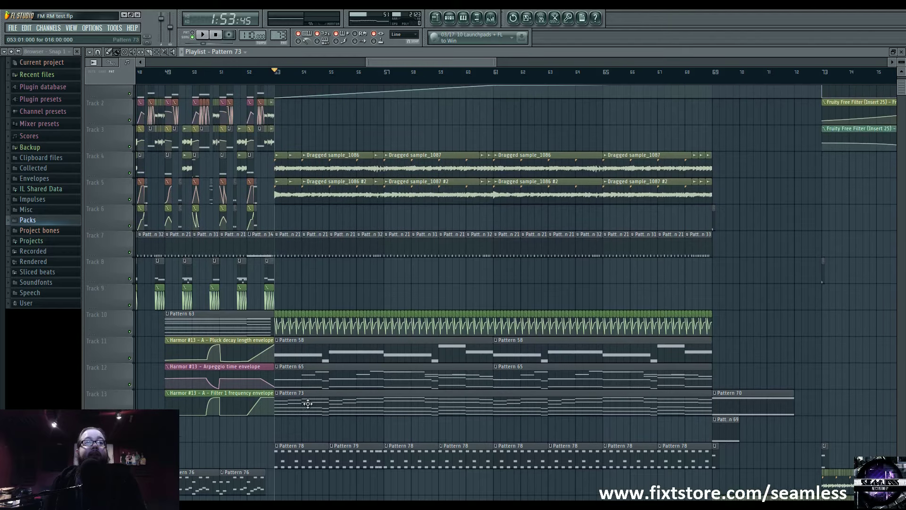
{"action": "left_click", "coordinate": [316, 357]}
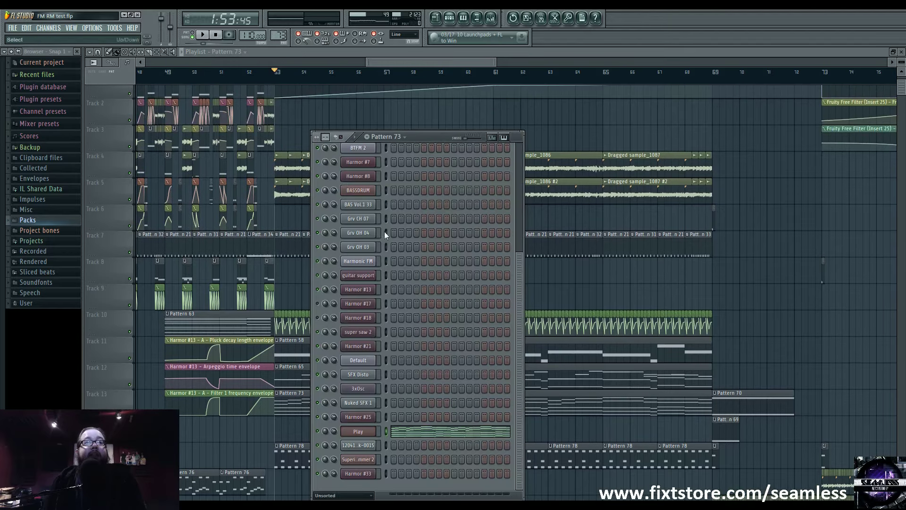
{"action": "left_click", "coordinate": [555, 288]}
Step: Play the song from bar 53 with the vocal clip on track 34 soloed
{"action": "scroll", "coordinate": [346, 373], "scroll_direction": "down", "scroll_amount": 3}
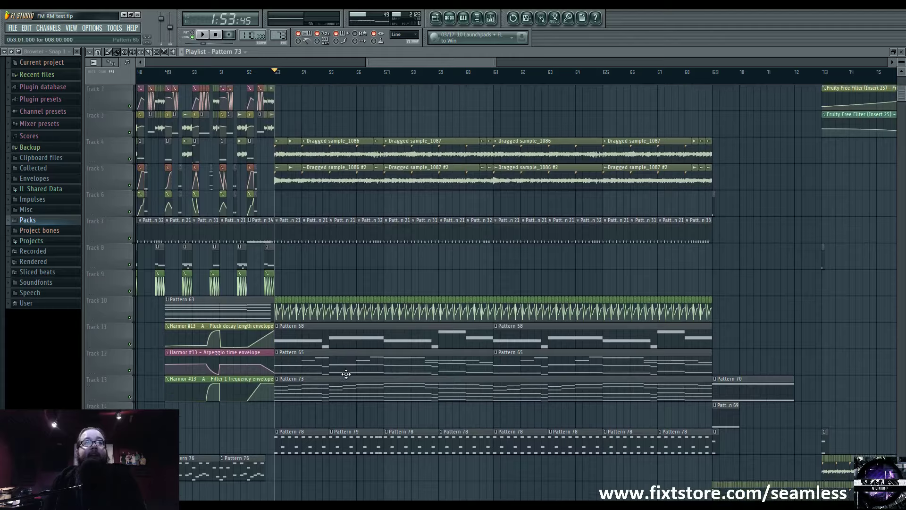
{"action": "scroll", "coordinate": [348, 375], "scroll_direction": "down", "scroll_amount": 20}
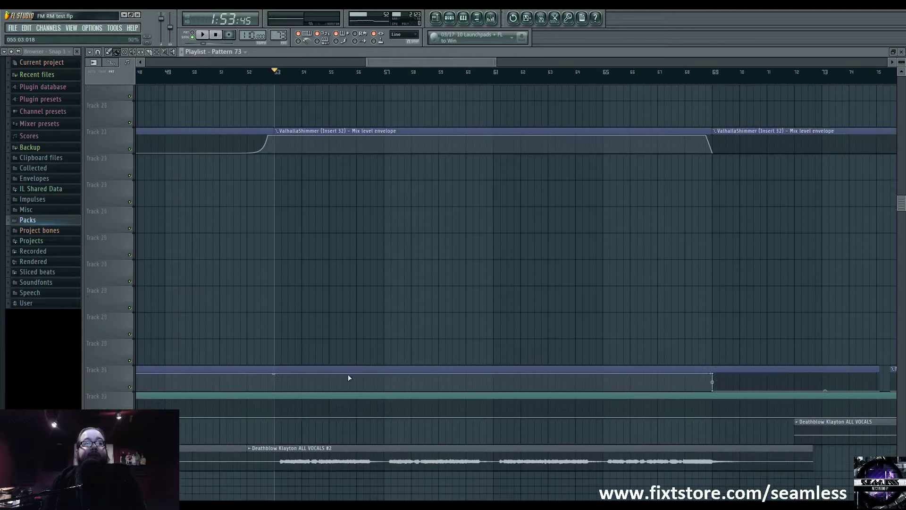
{"action": "key", "text": "space"}
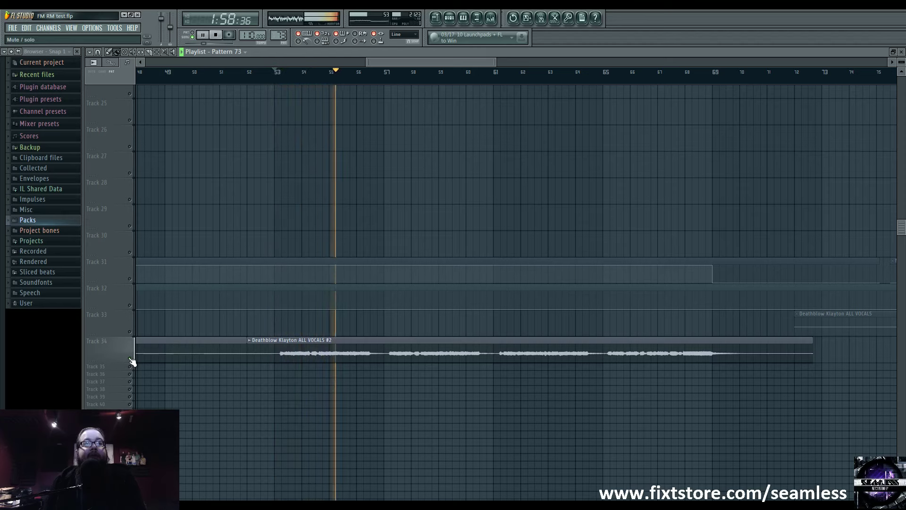
Step: Restore the other tracks and examine the full arrangement between bars 53 and 69 during playback, including the ValhallaShimmer envelope and vocal tracks
{"action": "scroll", "coordinate": [391, 387], "scroll_direction": "up", "scroll_amount": 7}
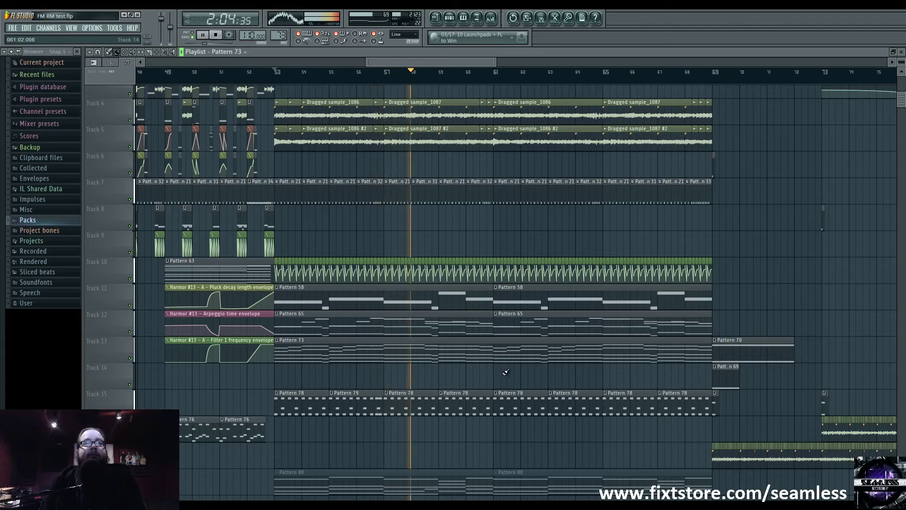
{"action": "scroll", "coordinate": [472, 372], "scroll_direction": "right", "scroll_amount": 2}
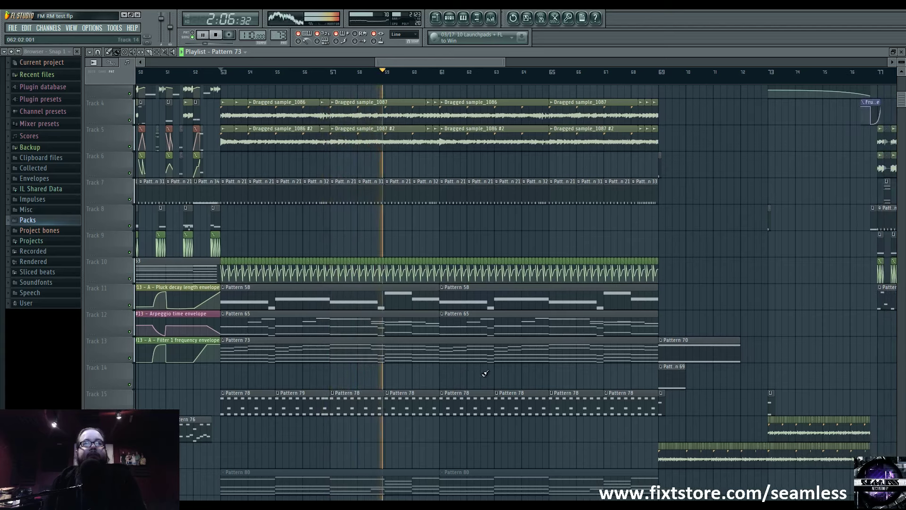
{"action": "scroll", "coordinate": [485, 373], "scroll_direction": "right", "scroll_amount": 2}
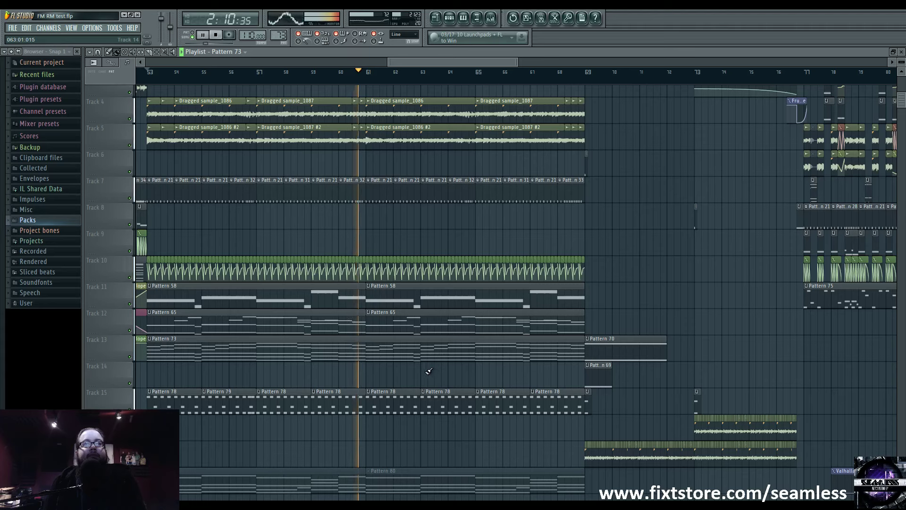
{"action": "scroll", "coordinate": [438, 373], "scroll_direction": "left", "scroll_amount": 2}
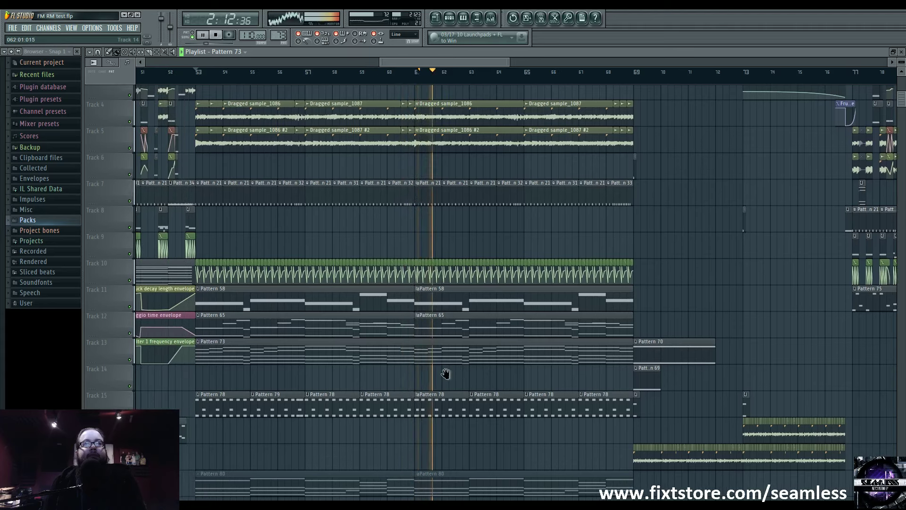
{"action": "scroll", "coordinate": [445, 373], "scroll_direction": "down", "scroll_amount": 10}
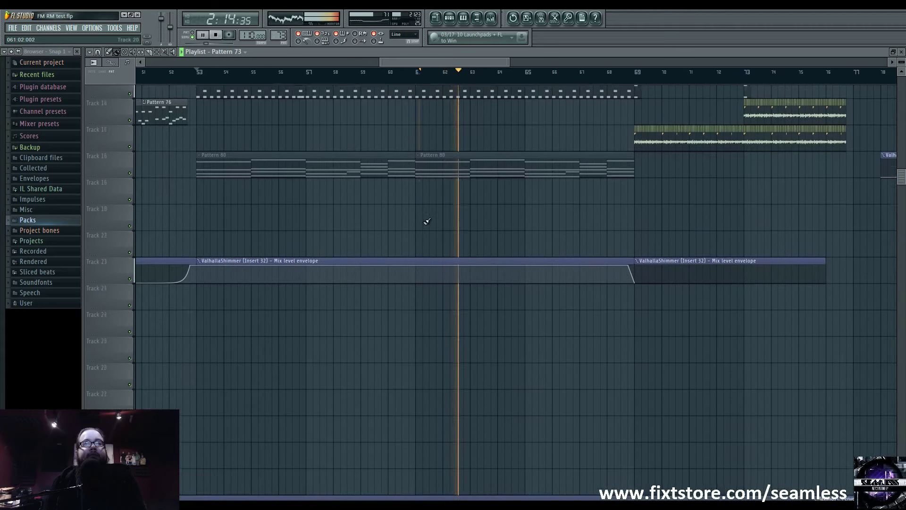
{"action": "scroll", "coordinate": [420, 223], "scroll_direction": "down", "scroll_amount": 6}
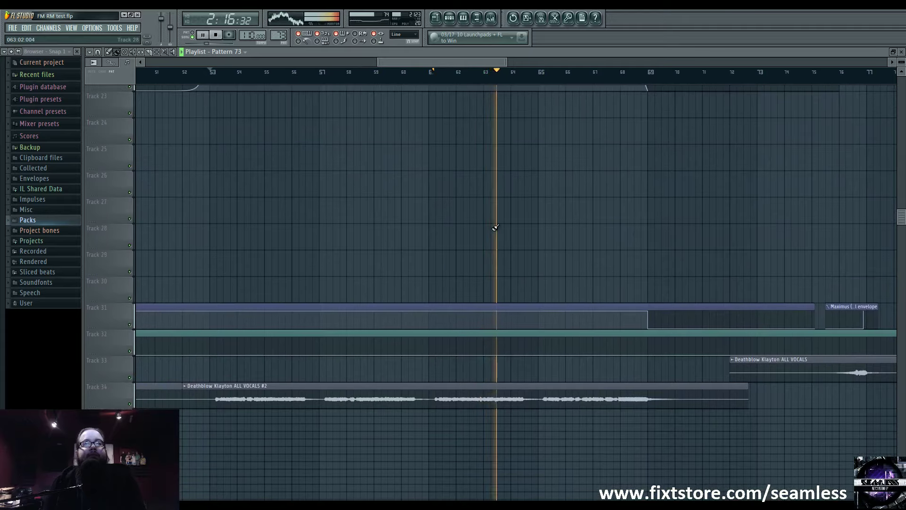
{"action": "scroll", "coordinate": [381, 356], "scroll_direction": "up", "scroll_amount": 12}
{"action": "scroll", "coordinate": [358, 397], "scroll_direction": "right", "scroll_amount": 3}
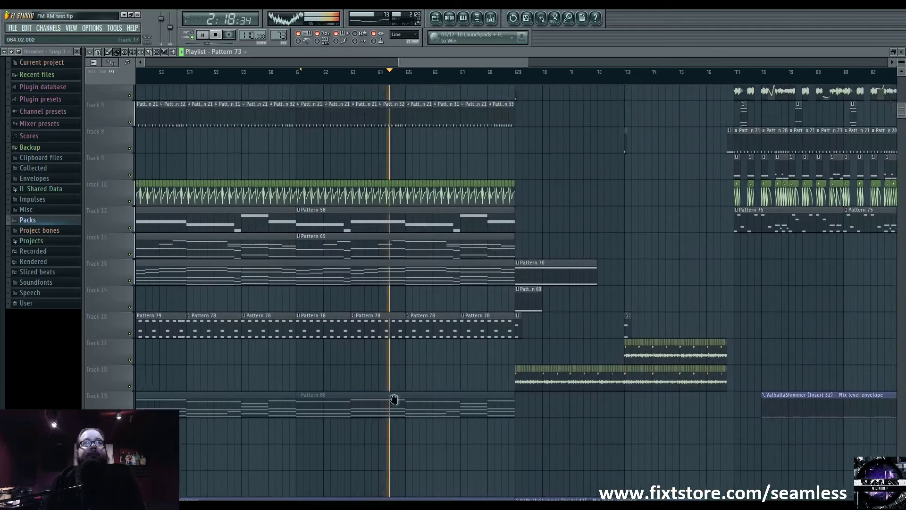
Step: Follow playback from bar 64 into the breakdown after bar 69, examining its envelopes and clips, and stop the song
{"action": "scroll", "coordinate": [394, 399], "scroll_direction": "up", "scroll_amount": 1}
{"action": "scroll", "coordinate": [398, 400], "scroll_direction": "up", "scroll_amount": 5}
{"action": "scroll", "coordinate": [424, 330], "scroll_direction": "right", "scroll_amount": 3}
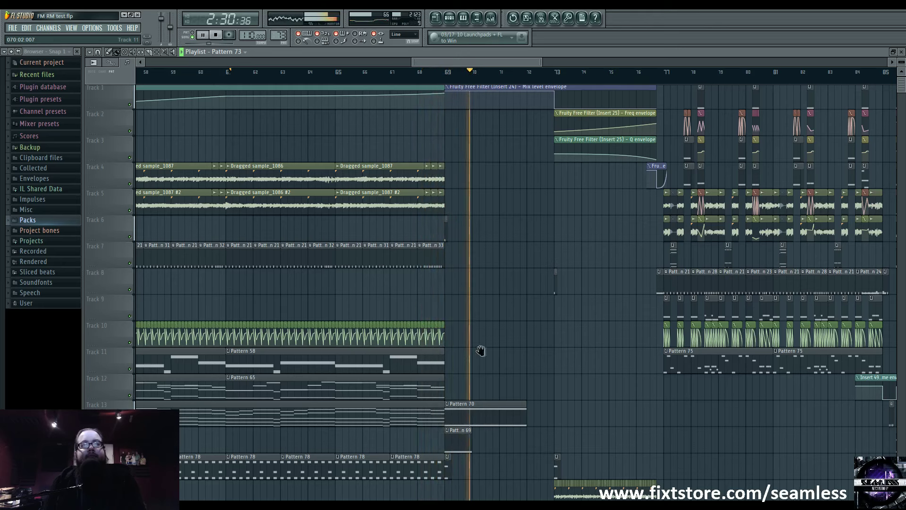
{"action": "scroll", "coordinate": [477, 351], "scroll_direction": "down", "scroll_amount": 4}
{"action": "scroll", "coordinate": [476, 352], "scroll_direction": "right", "scroll_amount": 4}
{"action": "key", "text": "space"}
{"action": "scroll", "coordinate": [362, 305], "scroll_direction": "up", "scroll_amount": 3}
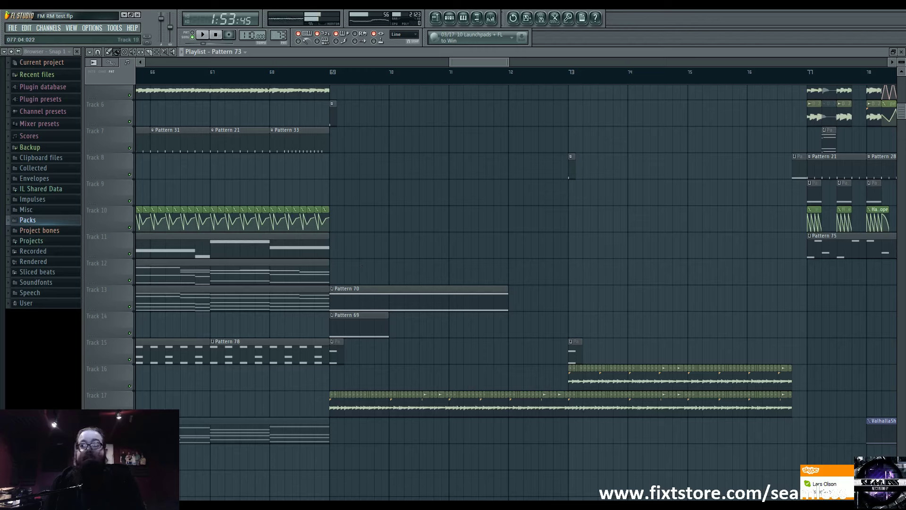
Step: Set the song position to bar 69 and examine the sliced audio clips on tracks 16 and 17 up close
{"action": "left_click", "coordinate": [335, 80]}
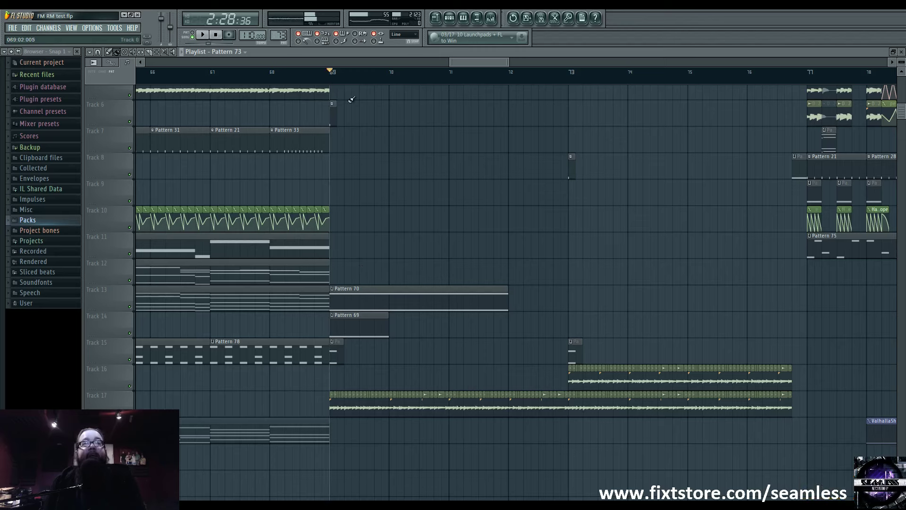
{"action": "scroll", "coordinate": [344, 419], "scroll_direction": "up", "scroll_amount": 5}
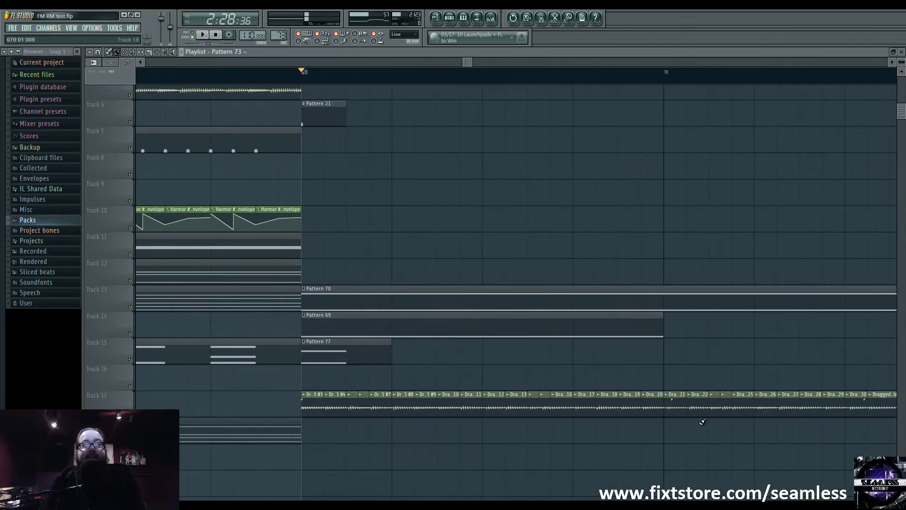
{"action": "scroll", "coordinate": [394, 384], "scroll_direction": "down", "scroll_amount": 5}
{"action": "scroll", "coordinate": [503, 396], "scroll_direction": "up", "scroll_amount": 2}
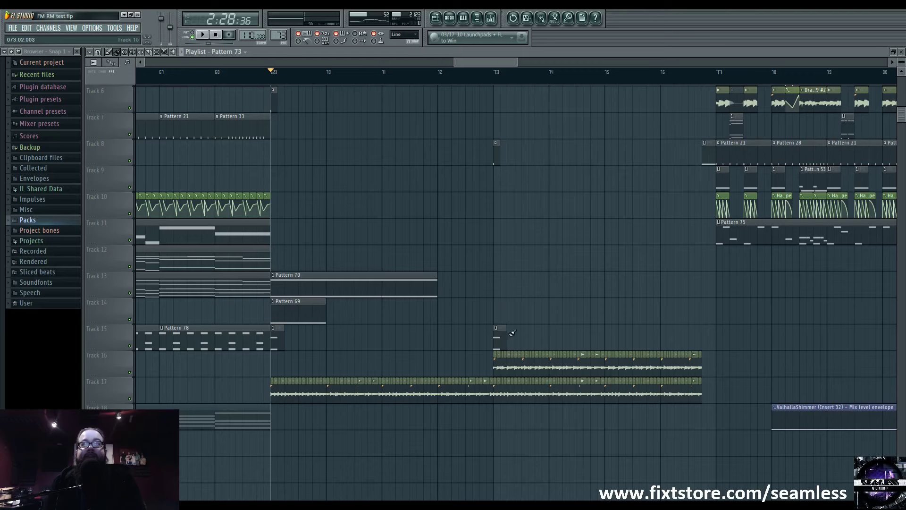
Step: Move the Pattern 77 clip at bar 73 to track 10 and the Pattern 21 clip at bar 69 to track 8
{"action": "left_click_drag", "start_coordinate": [512, 332], "coordinate": [499, 197]}
{"action": "scroll", "coordinate": [498, 236], "scroll_direction": "up", "scroll_amount": 3}
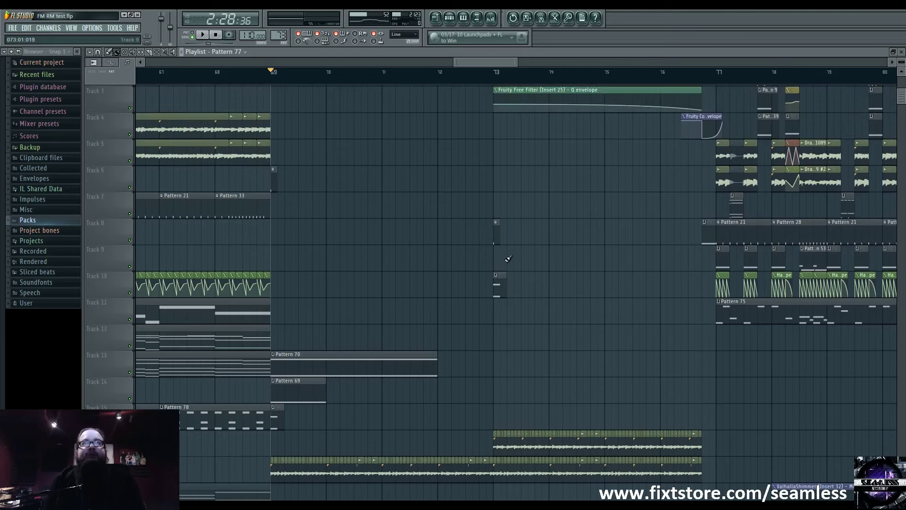
{"action": "left_click_drag", "start_coordinate": [274, 179], "coordinate": [274, 233]}
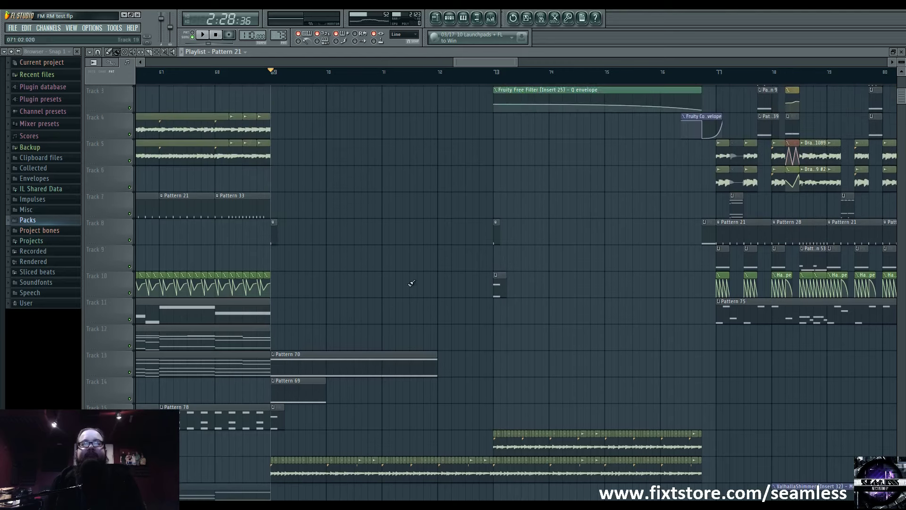
{"action": "scroll", "coordinate": [486, 307], "scroll_direction": "down", "scroll_amount": 4}
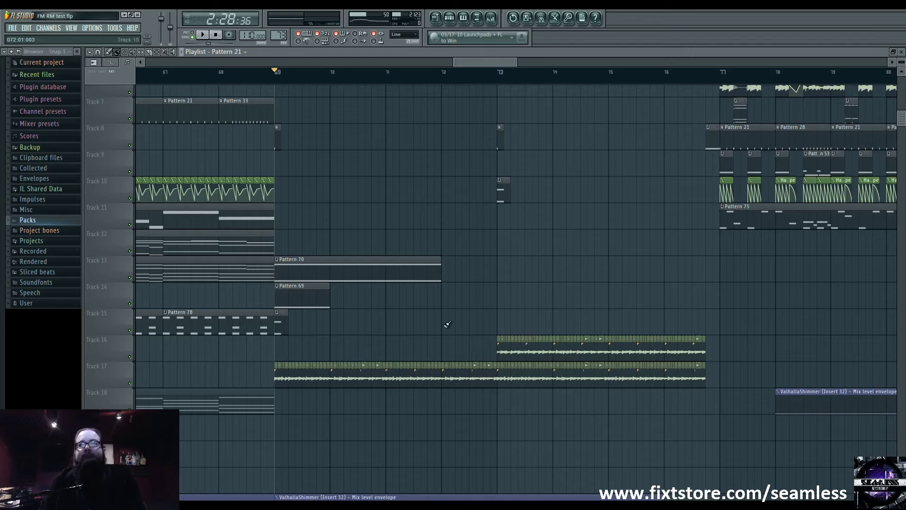
Step: Play the breakdown from bar 69 past bar 74 and stop the song
{"action": "key", "text": "space"}
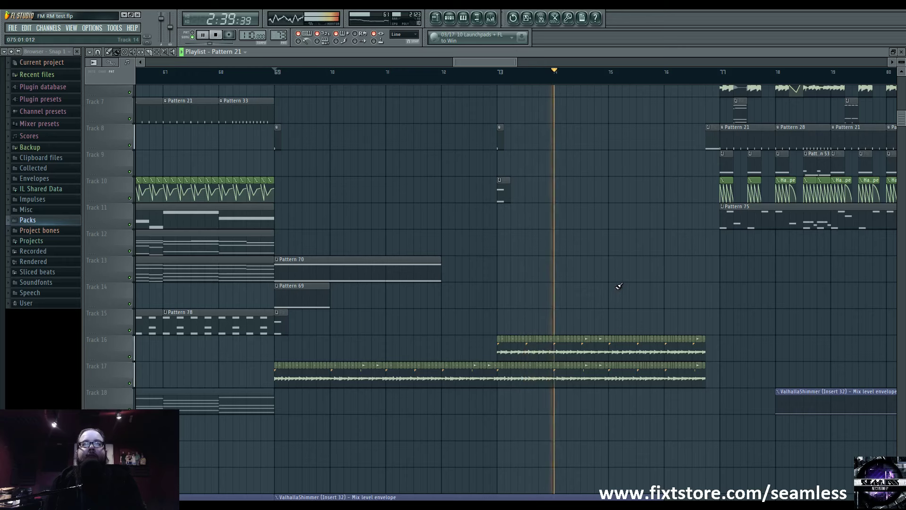
{"action": "key", "text": "space"}
{"action": "scroll", "coordinate": [618, 286], "scroll_direction": "up", "scroll_amount": 5}
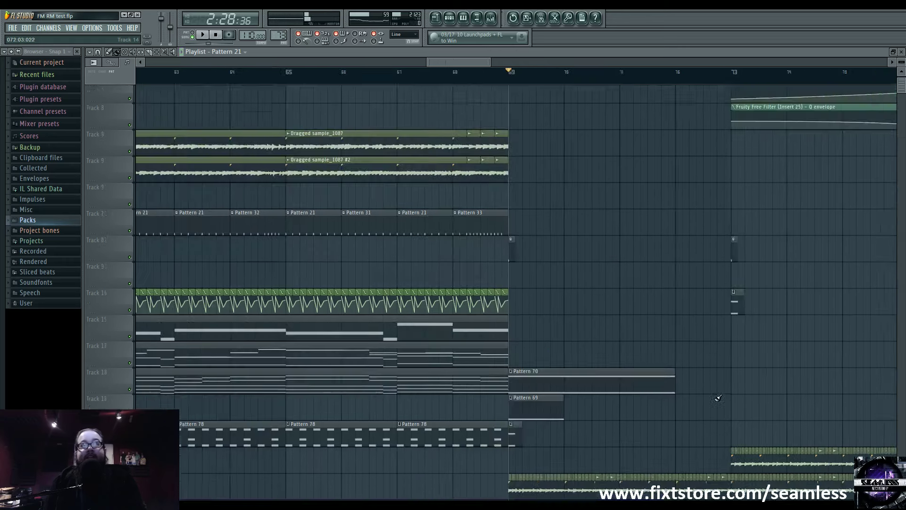
Step: Play the song from bar 65 with the mixer open and bring up the effects chain of Insert 25
{"action": "scroll", "coordinate": [357, 167], "scroll_direction": "left", "scroll_amount": 5}
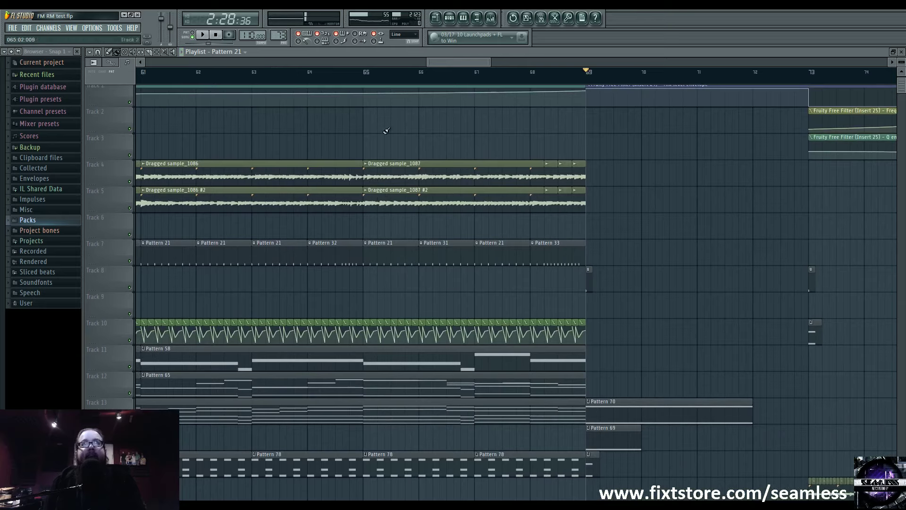
{"action": "left_click", "coordinate": [362, 72]}
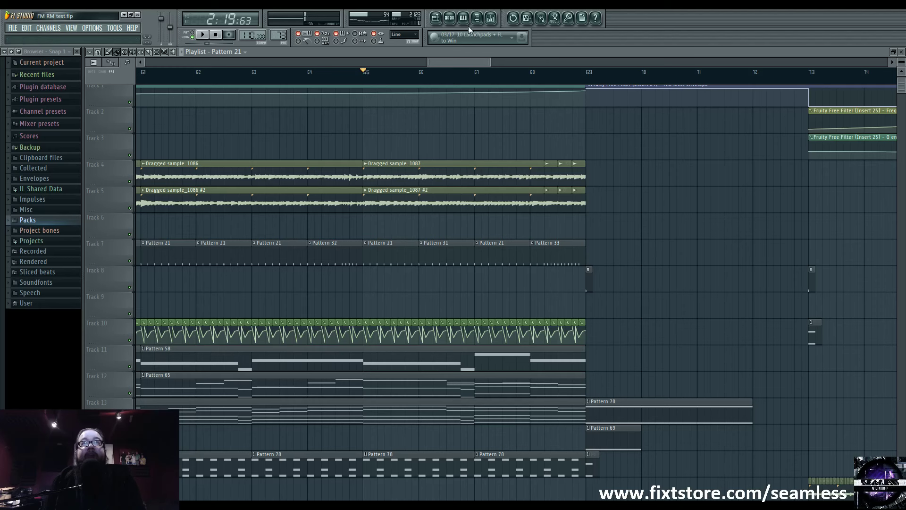
{"action": "left_click", "coordinate": [491, 19]}
{"action": "key", "text": "space"}
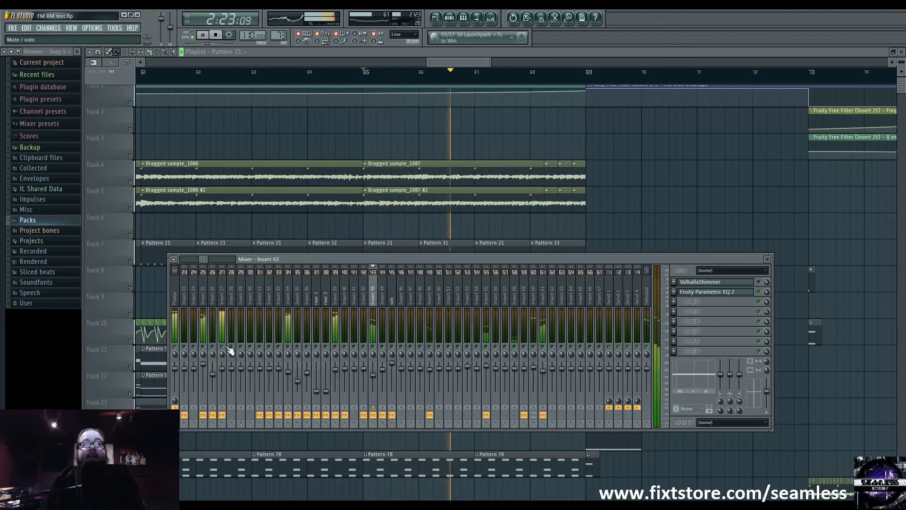
{"action": "left_click", "coordinate": [201, 311]}
{"action": "key", "text": "space"}
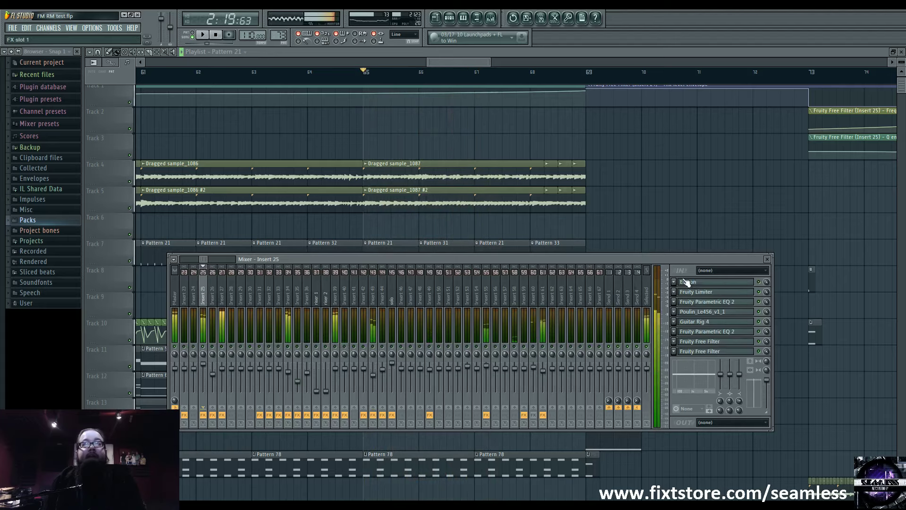
Step: Open Guitar Rig 4 on Insert 25, review its Control Room cabinet during playback from bar 65, and return to the playlist
{"action": "left_click", "coordinate": [717, 323]}
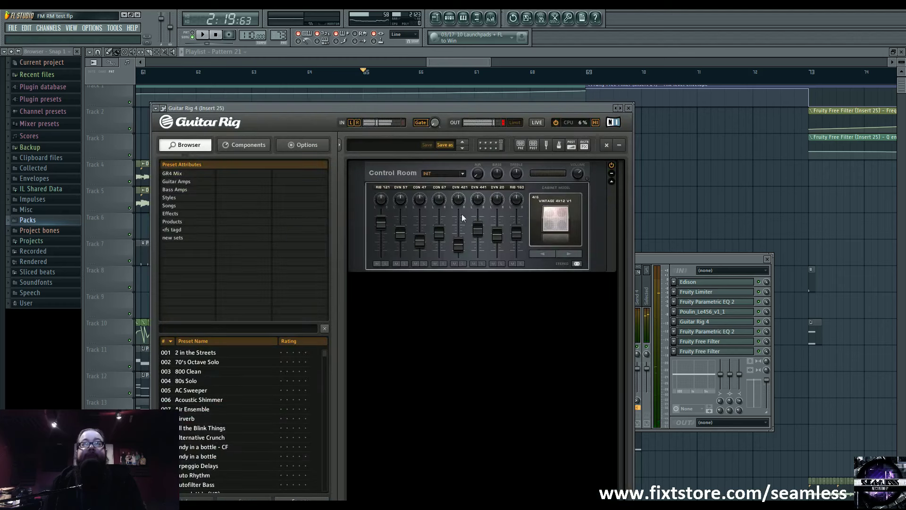
{"action": "left_click", "coordinate": [204, 35]}
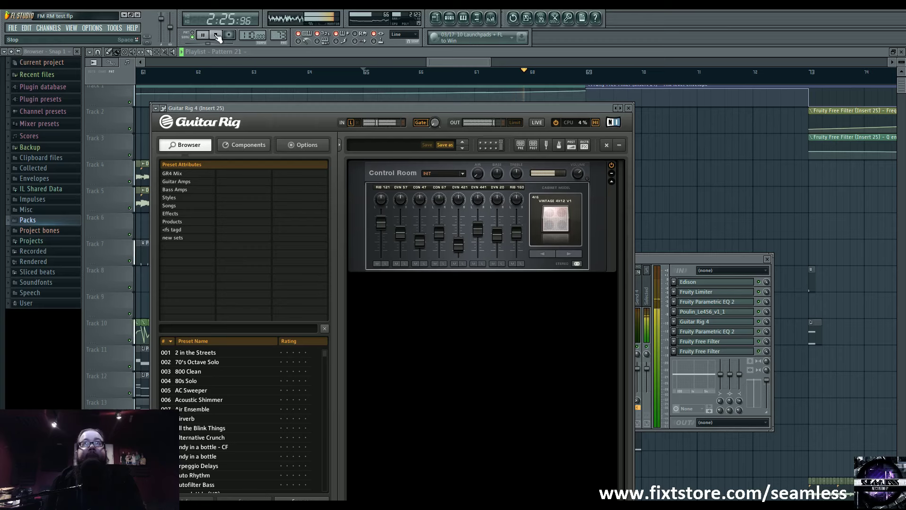
{"action": "left_click", "coordinate": [216, 36]}
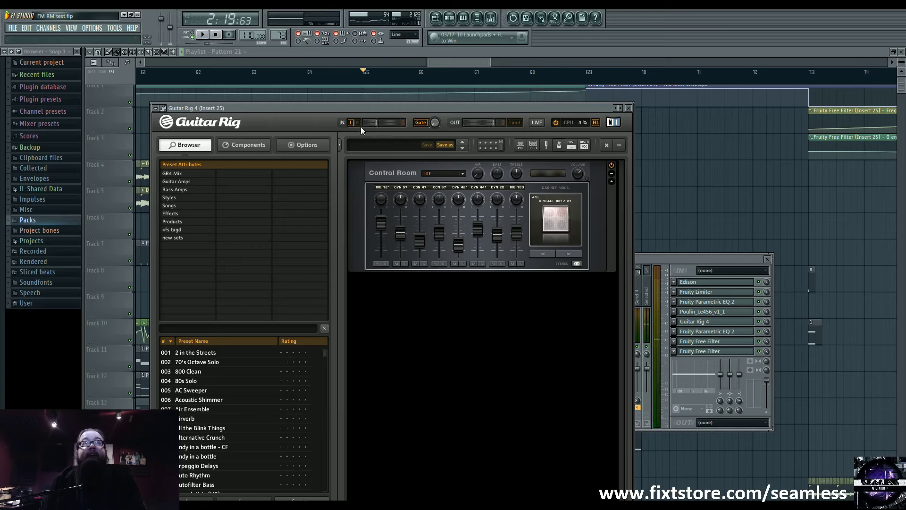
{"action": "left_click", "coordinate": [202, 35]}
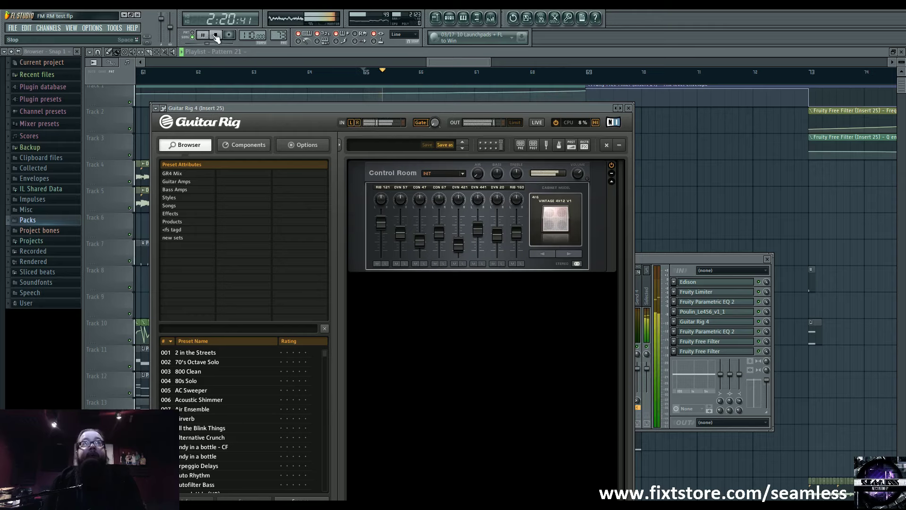
{"action": "left_click", "coordinate": [216, 35]}
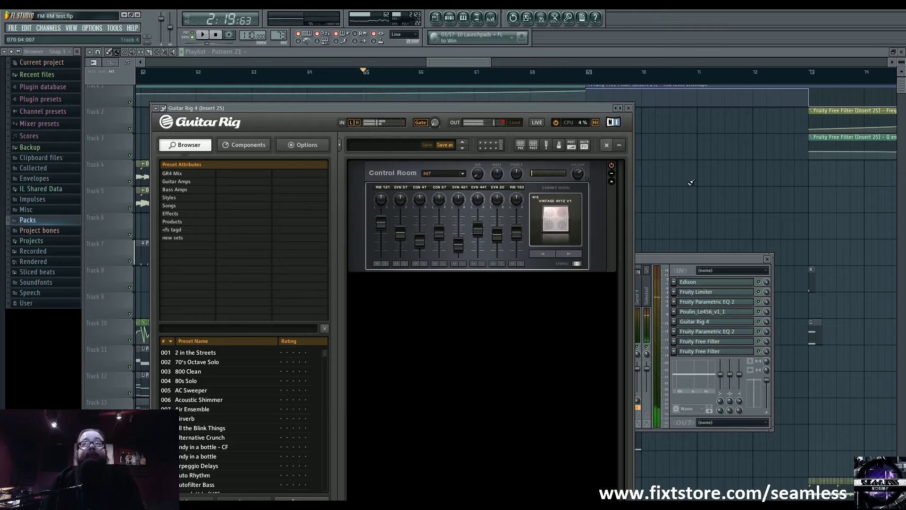
{"action": "left_click", "coordinate": [682, 204]}
Step: Examine the dragged sample clips on tracks 4 and 5 between bars 65 and 69
{"action": "scroll", "coordinate": [455, 258], "scroll_direction": "up", "scroll_amount": 8}
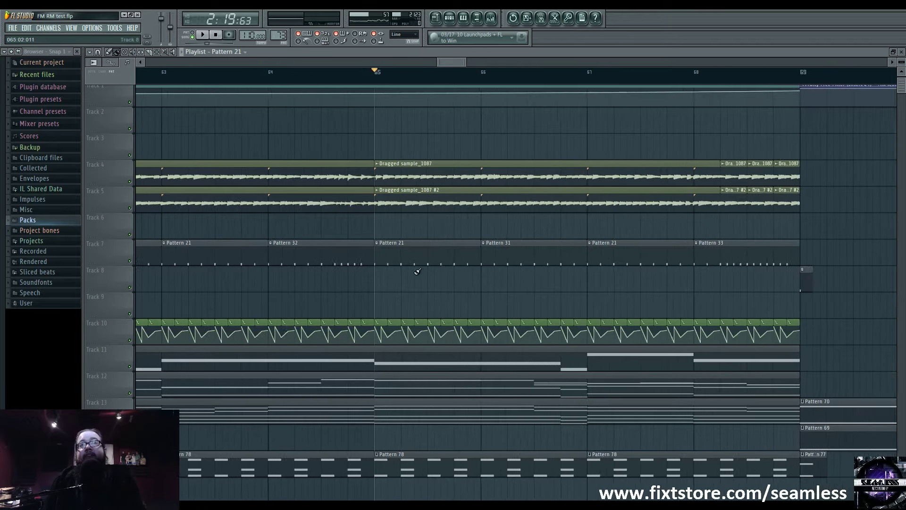
{"action": "scroll", "coordinate": [383, 308], "scroll_direction": "up", "scroll_amount": 1}
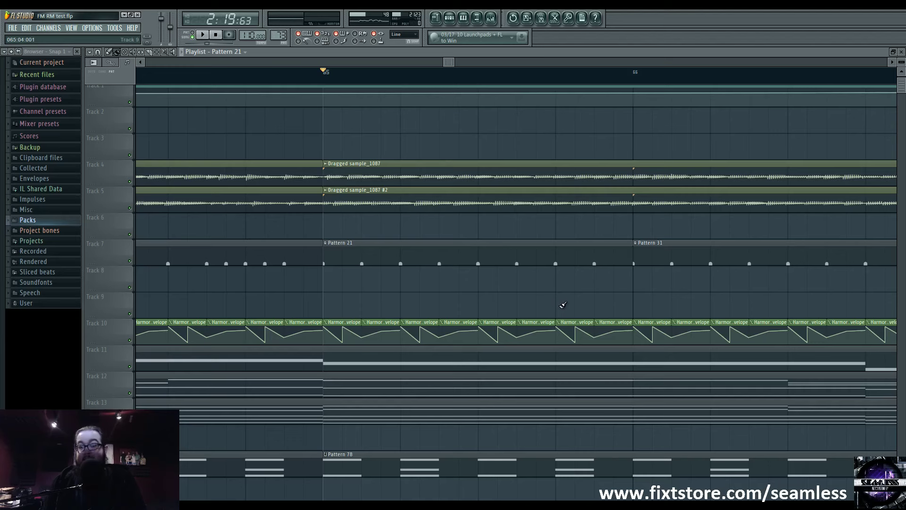
{"action": "scroll", "coordinate": [479, 296], "scroll_direction": "down", "scroll_amount": 5}
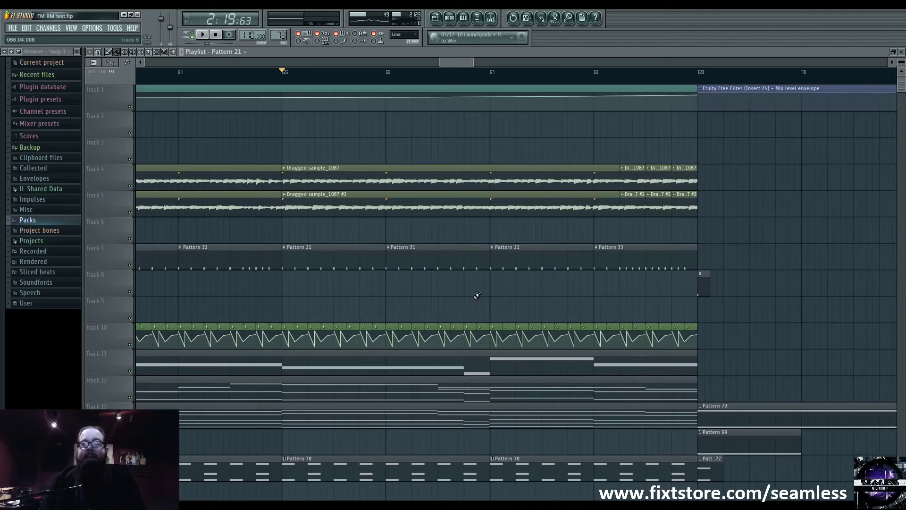
Step: Set the song position just before bar 74 and audition the sliced clips on tracks 16 and 17
{"action": "scroll", "coordinate": [509, 257], "scroll_direction": "down", "scroll_amount": 5}
{"action": "scroll", "coordinate": [490, 189], "scroll_direction": "right", "scroll_amount": 5}
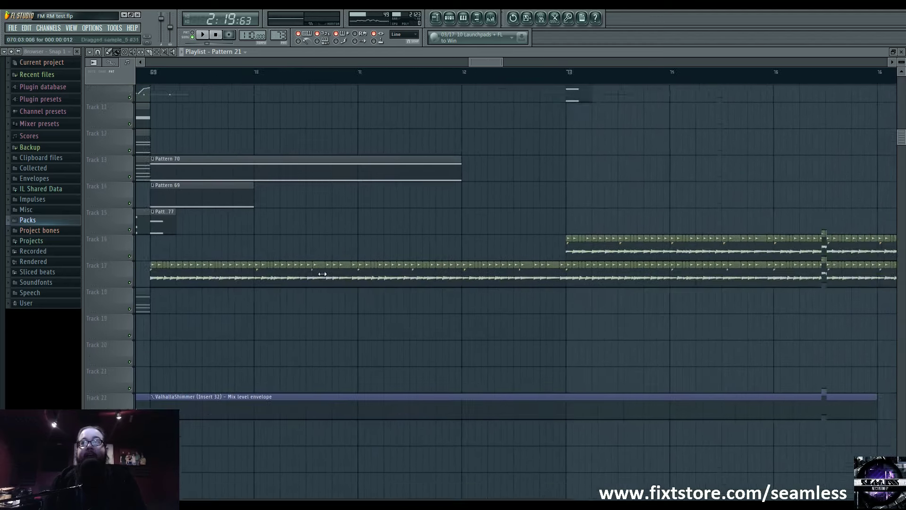
{"action": "left_click", "coordinate": [562, 79]}
{"action": "key", "text": "space"}
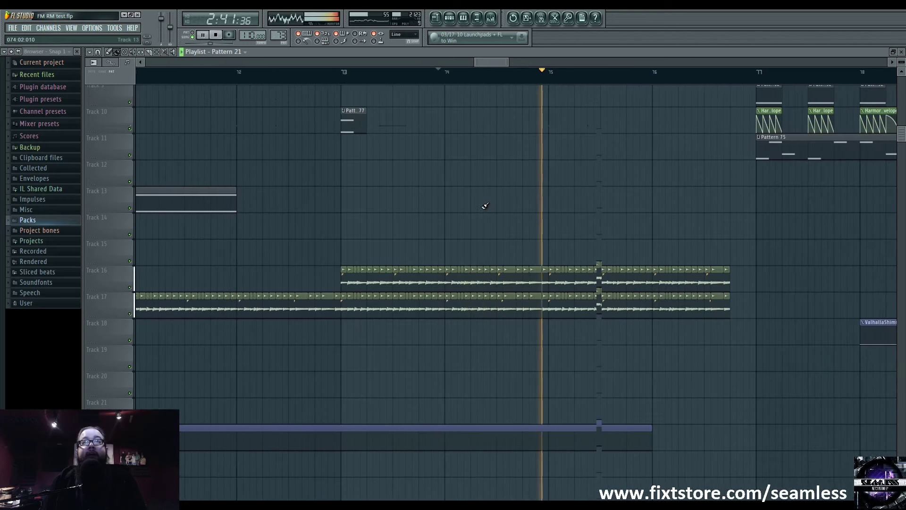
{"action": "key", "text": "space"}
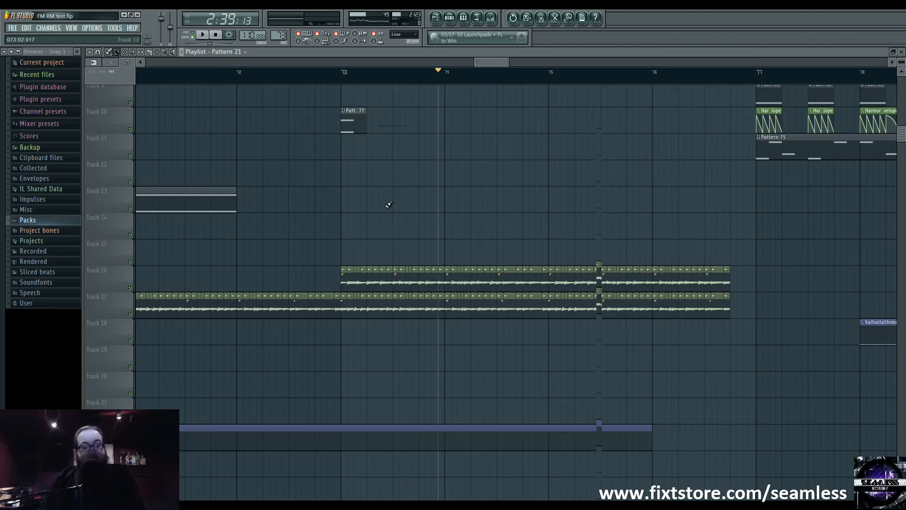
Step: Survey the arrangement around bar 73, play from just before bar 74, and follow the section from bar 77 into bar 80
{"action": "left_click_drag", "start_coordinate": [391, 203], "coordinate": [542, 228]}
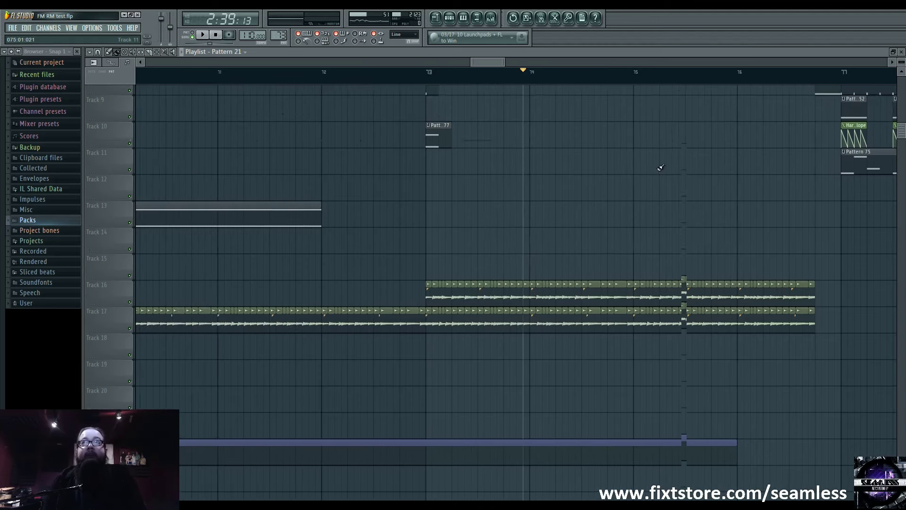
{"action": "scroll", "coordinate": [596, 167], "scroll_direction": "down", "scroll_amount": 5}
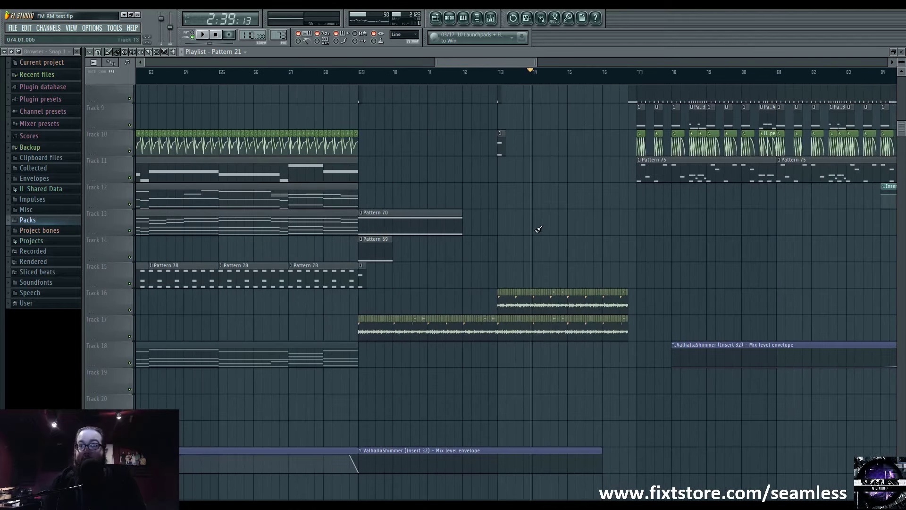
{"action": "left_click_drag", "start_coordinate": [532, 215], "coordinate": [499, 320]}
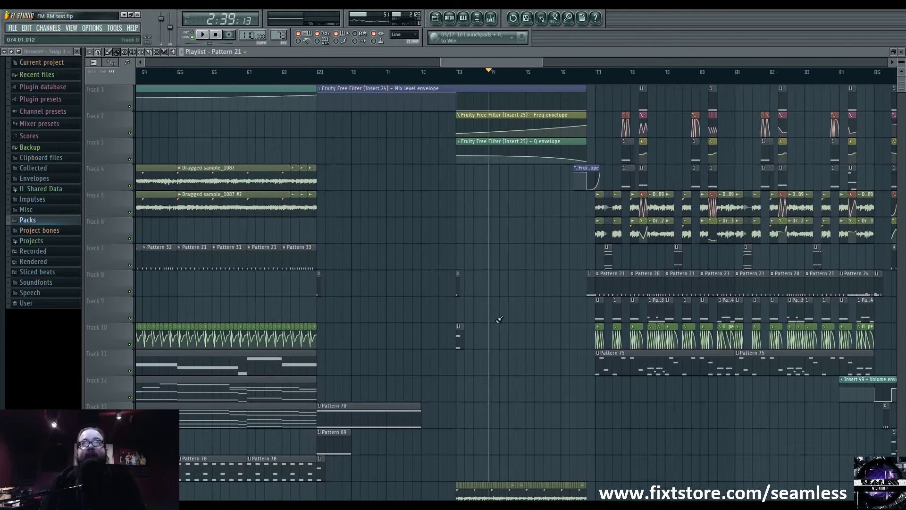
{"action": "left_click_drag", "start_coordinate": [490, 392], "coordinate": [484, 254]}
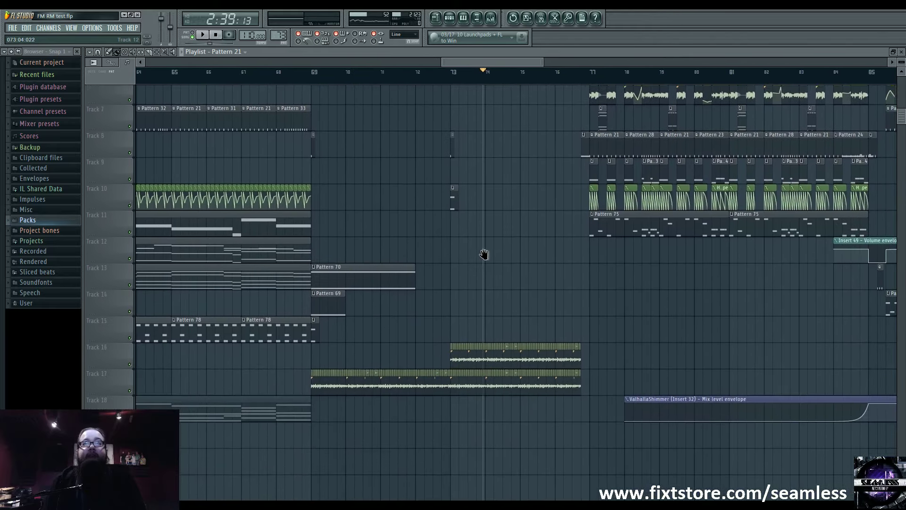
{"action": "key", "text": "space"}
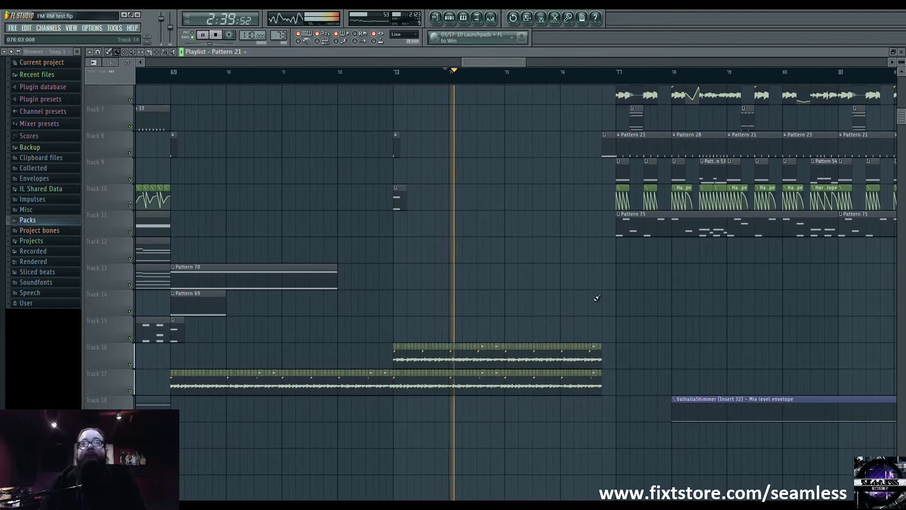
{"action": "scroll", "coordinate": [442, 327], "scroll_direction": "right", "scroll_amount": 3}
{"action": "scroll", "coordinate": [442, 326], "scroll_direction": "up", "scroll_amount": 5}
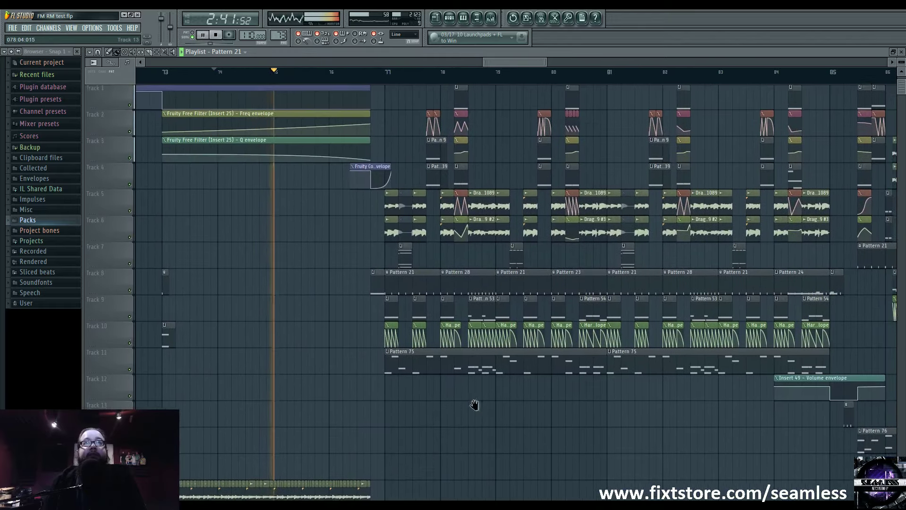
{"action": "scroll", "coordinate": [486, 403], "scroll_direction": "down", "scroll_amount": 1}
{"action": "scroll", "coordinate": [486, 404], "scroll_direction": "right", "scroll_amount": 1}
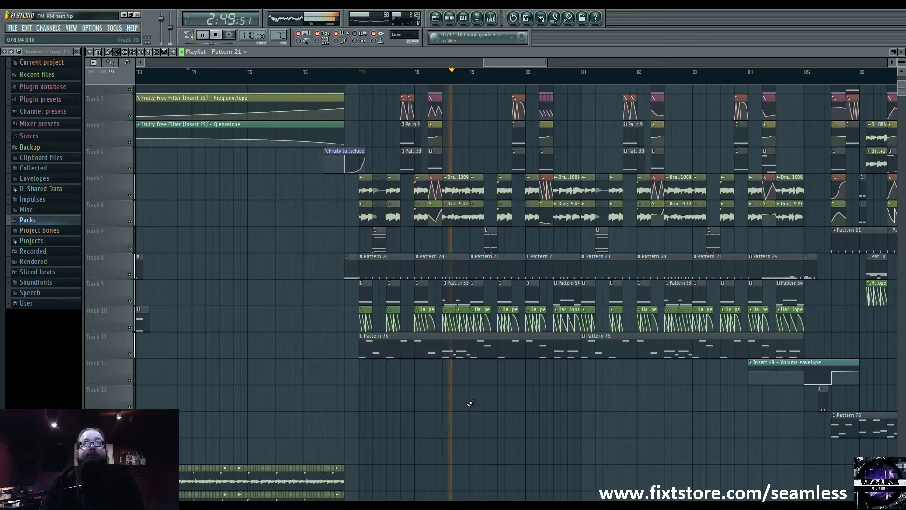
{"action": "scroll", "coordinate": [579, 400], "scroll_direction": "right", "scroll_amount": 2}
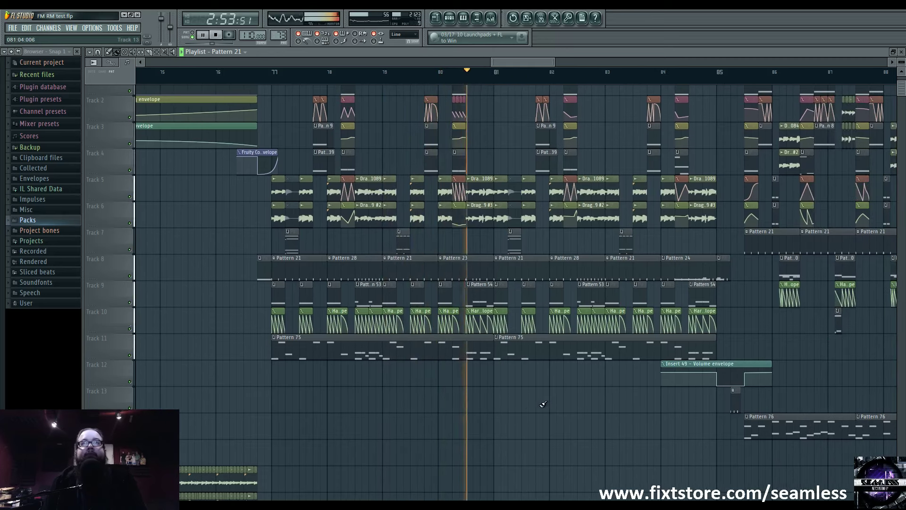
{"action": "key", "text": "space"}
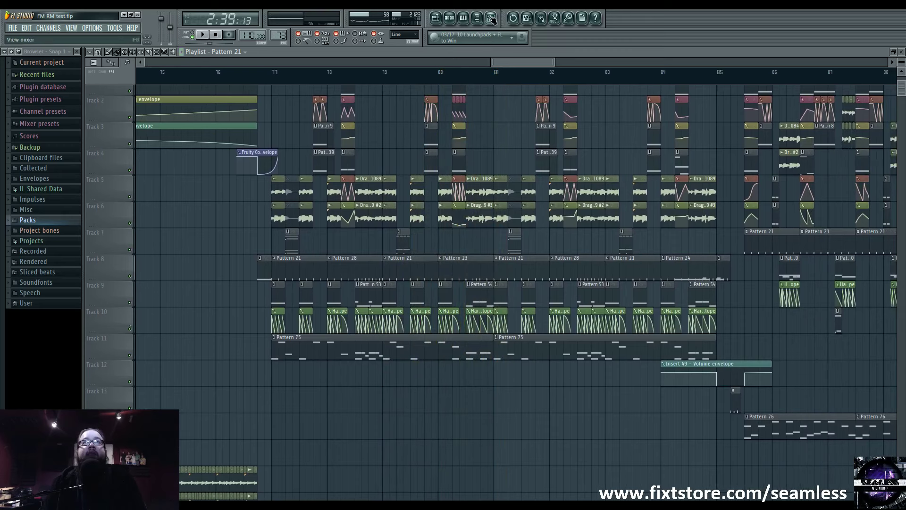
Step: Briefly show the mixer and return to a wide playlist view spanning bars 57 to 109
{"action": "left_click", "coordinate": [490, 18]}
{"action": "key", "text": "F9"}
{"action": "scroll", "coordinate": [437, 408], "scroll_direction": "down", "scroll_amount": 5}
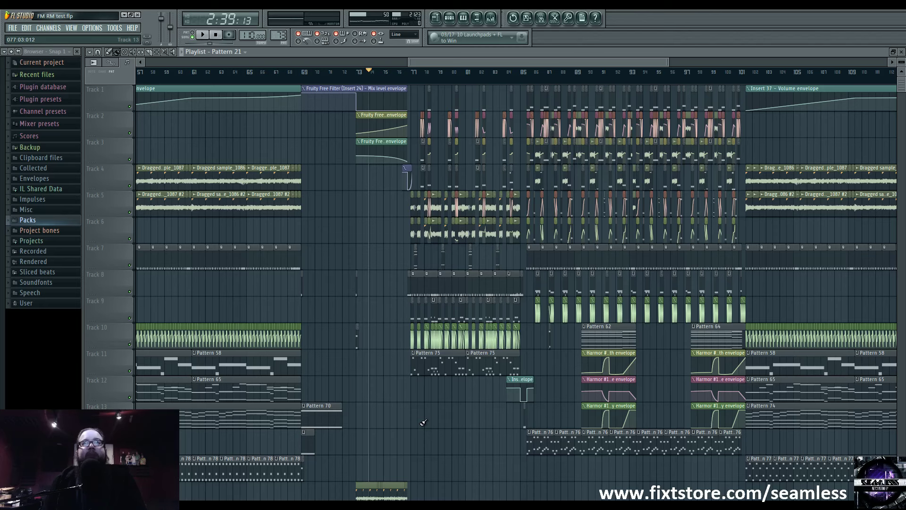
Step: Examine the clips on playlist tracks 14 to 18 and the ValhallaShimmer mix level automation around the breakdown
{"action": "scroll", "coordinate": [423, 421], "scroll_direction": "down", "scroll_amount": 5}
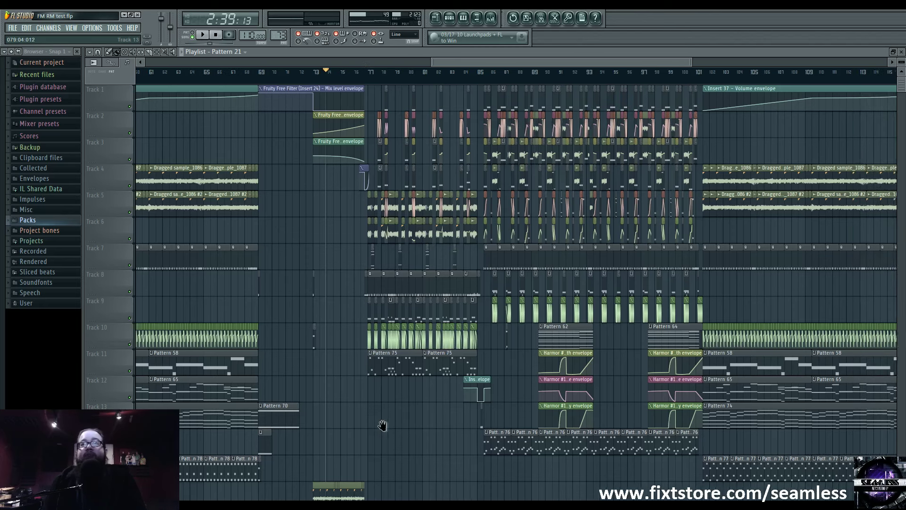
{"action": "scroll", "coordinate": [557, 354], "scroll_direction": "up", "scroll_amount": 3}
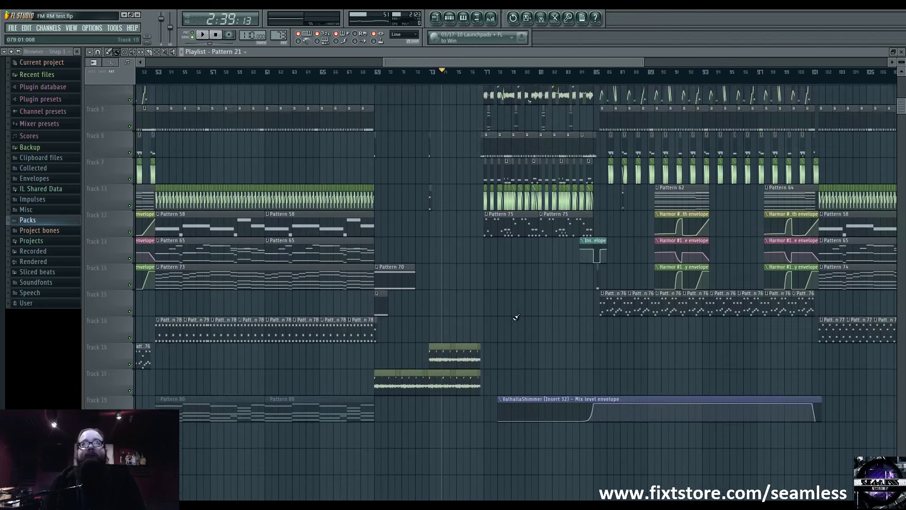
{"action": "mouse_move", "coordinate": [524, 363]}
{"action": "left_mouse_down"}
{"action": "mouse_move", "coordinate": [524, 390]}
{"action": "mouse_move", "coordinate": [597, 393]}
{"action": "mouse_move", "coordinate": [666, 380]}
{"action": "mouse_move", "coordinate": [750, 398]}
{"action": "mouse_move", "coordinate": [568, 221]}
{"action": "mouse_move", "coordinate": [509, 324]}
{"action": "left_mouse_up"}
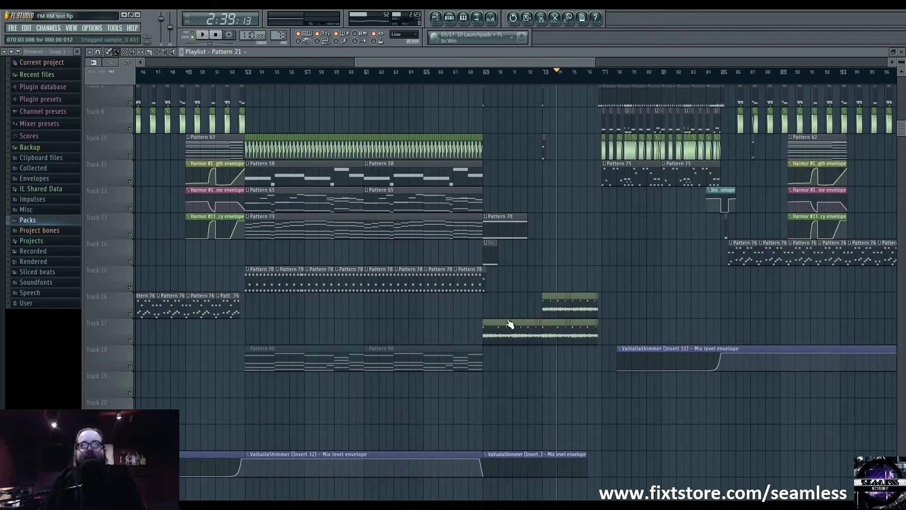
{"action": "scroll", "coordinate": [513, 327], "scroll_direction": "up", "scroll_amount": 3}
{"action": "left_click_drag", "start_coordinate": [321, 254], "coordinate": [566, 354]}
{"action": "scroll", "coordinate": [566, 354], "scroll_direction": "down", "scroll_amount": 4}
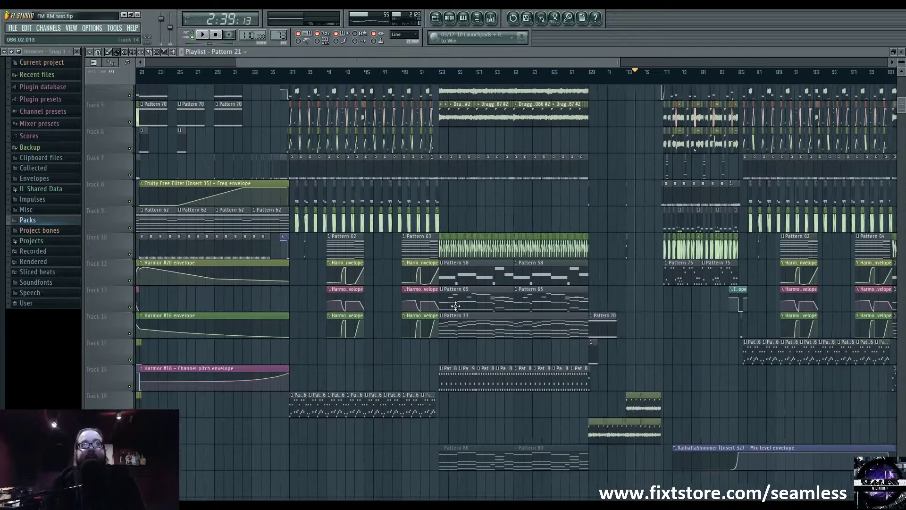
Step: Compare the earlier arrangement between bars 13 and 53 with the section starting at bar 77
{"action": "left_click_drag", "start_coordinate": [455, 306], "coordinate": [516, 367]}
{"action": "left_click_drag", "start_coordinate": [352, 84], "coordinate": [371, 99]}
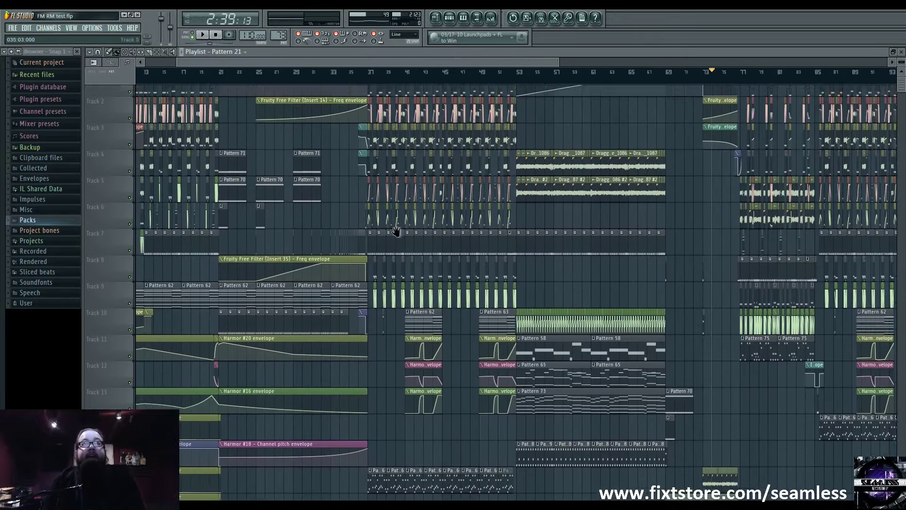
{"action": "scroll", "coordinate": [467, 341], "scroll_direction": "up", "scroll_amount": 3}
{"action": "scroll", "coordinate": [467, 341], "scroll_direction": "up", "scroll_amount": 2}
{"action": "left_click_drag", "start_coordinate": [467, 342], "coordinate": [481, 249]}
{"action": "left_click_drag", "start_coordinate": [397, 242], "coordinate": [316, 393]}
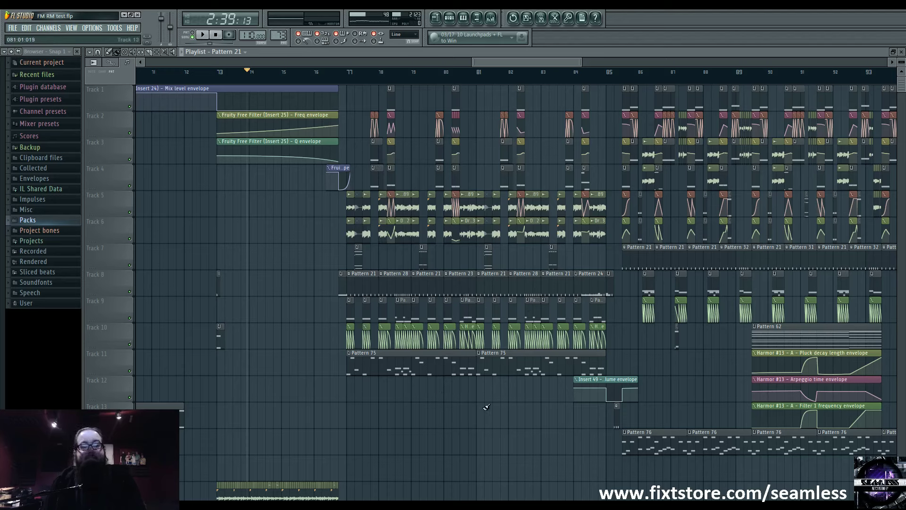
Step: Audition the chopped sample section from just before bar 77 to around bar 82
{"action": "scroll", "coordinate": [484, 405], "scroll_direction": "down", "scroll_amount": 3}
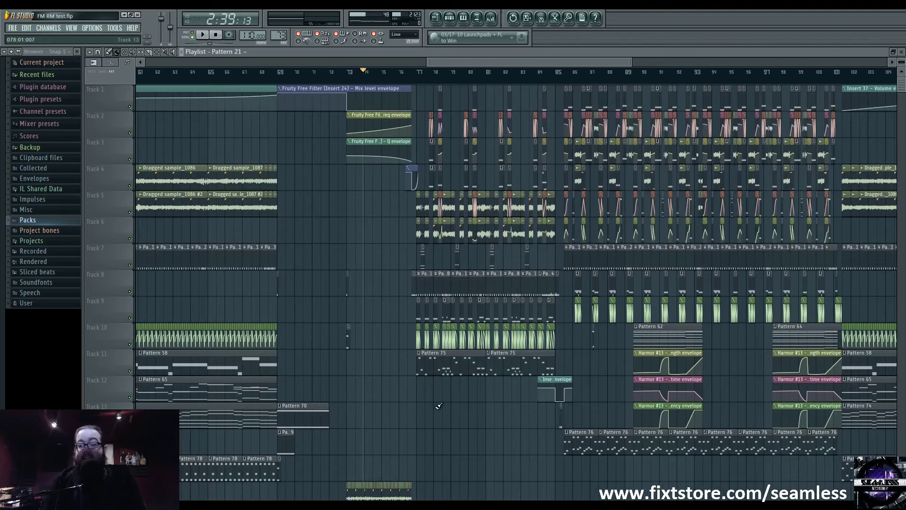
{"action": "left_click_drag", "start_coordinate": [431, 410], "coordinate": [398, 318]}
{"action": "key", "text": "space"}
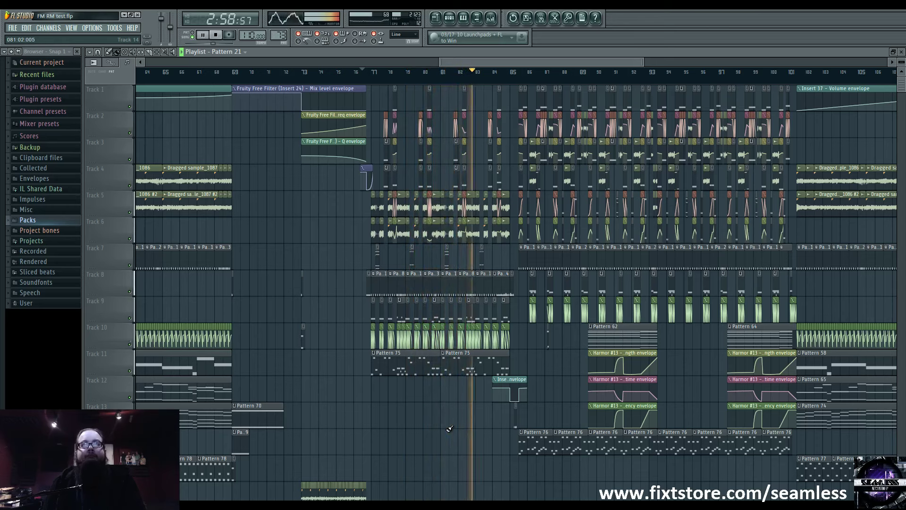
{"action": "key", "text": "space"}
Step: Set the song position just after bar 83 and audition the transition through bar 85 into bar 87
{"action": "scroll", "coordinate": [401, 126], "scroll_direction": "up", "scroll_amount": 5}
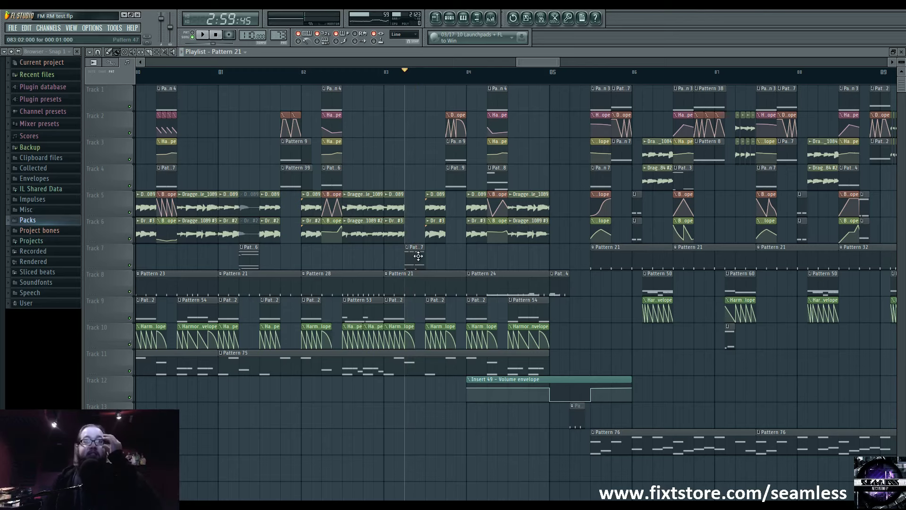
{"action": "left_click", "coordinate": [321, 72]}
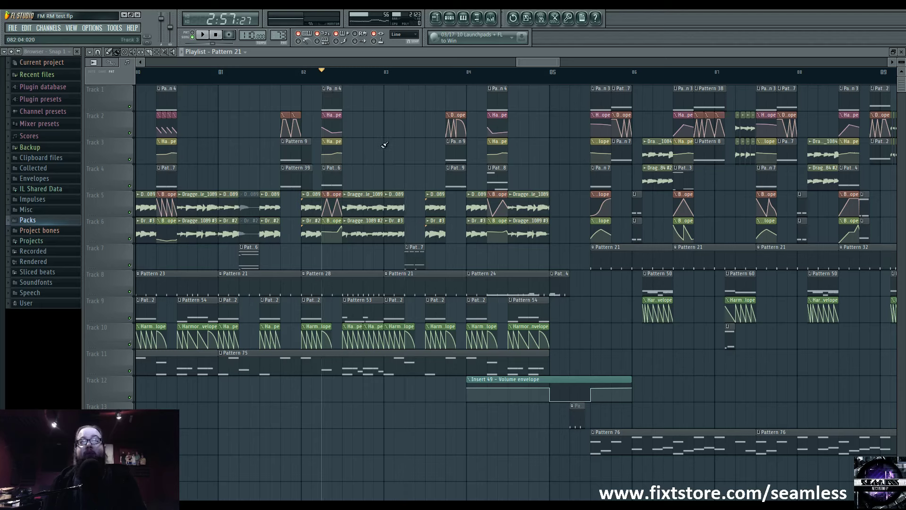
{"action": "left_click", "coordinate": [404, 73]}
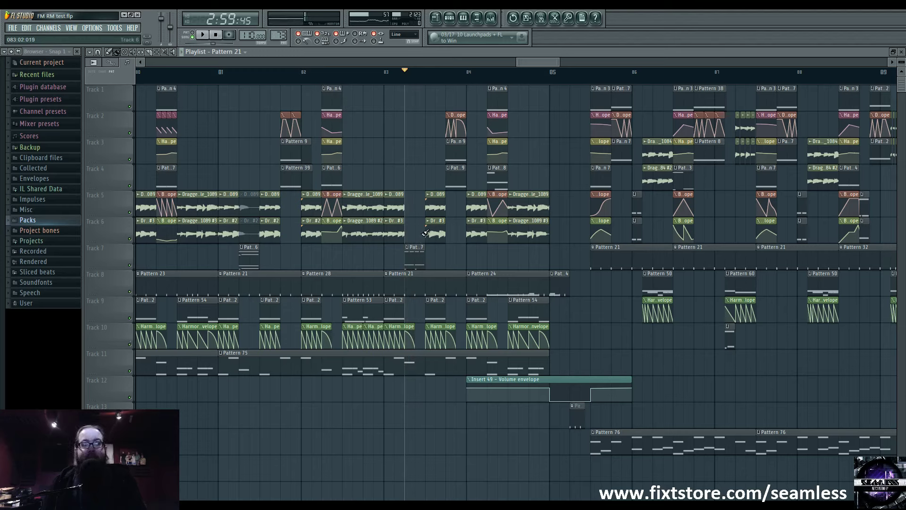
{"action": "key", "text": "space"}
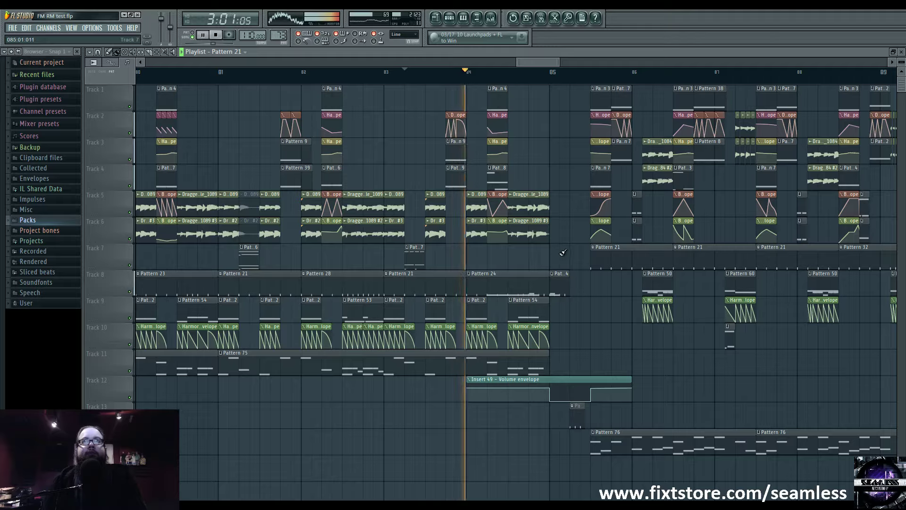
{"action": "scroll", "coordinate": [563, 252], "scroll_direction": "right", "scroll_amount": 3}
{"action": "scroll", "coordinate": [489, 339], "scroll_direction": "right", "scroll_amount": 2}
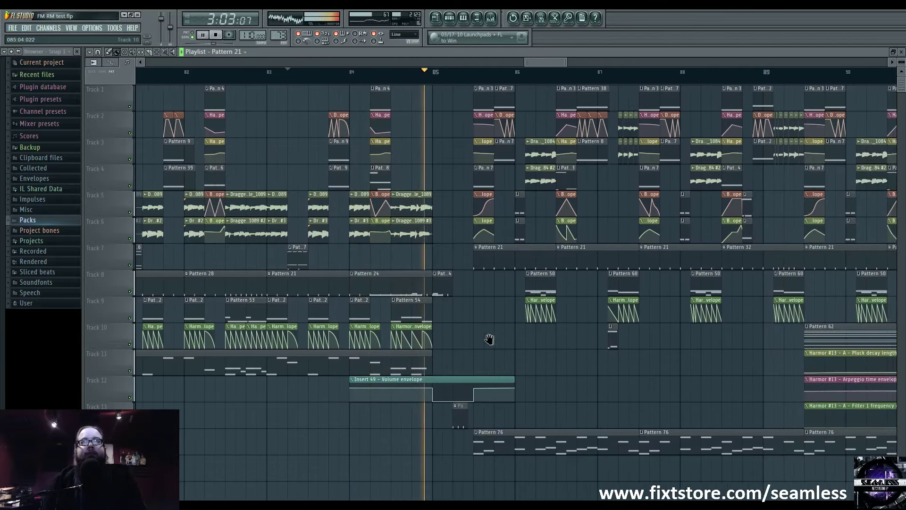
{"action": "scroll", "coordinate": [489, 339], "scroll_direction": "right", "scroll_amount": 1}
{"action": "scroll", "coordinate": [444, 367], "scroll_direction": "right", "scroll_amount": 3}
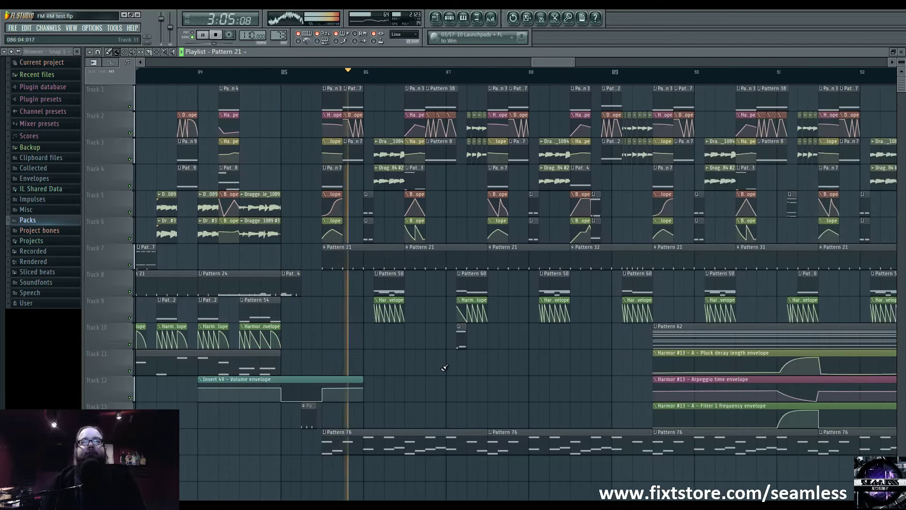
{"action": "scroll", "coordinate": [453, 368], "scroll_direction": "down", "scroll_amount": 4}
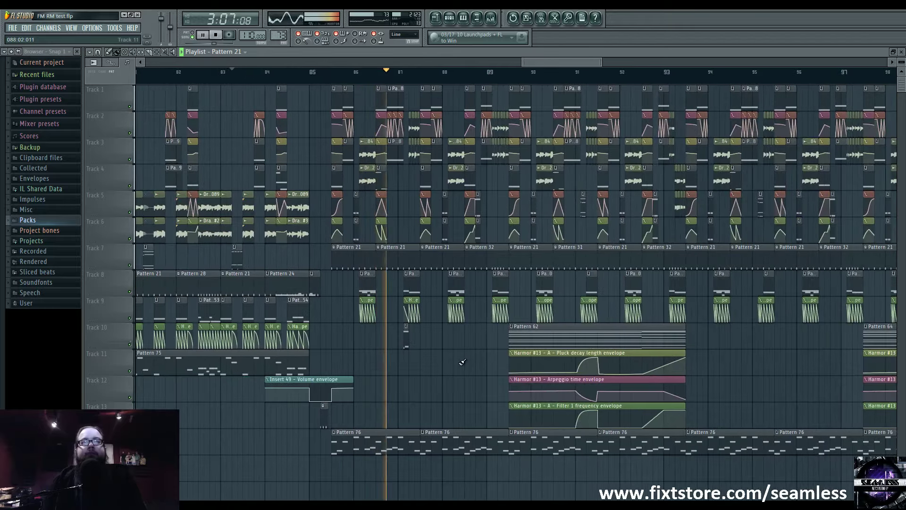
{"action": "scroll", "coordinate": [463, 361], "scroll_direction": "down", "scroll_amount": 5}
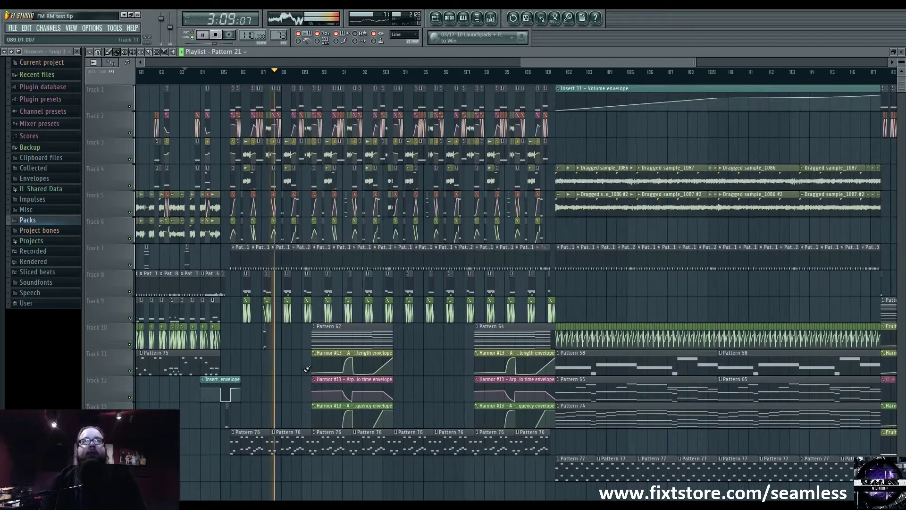
{"action": "key", "text": "space"}
Step: Survey the section from bar 101 to 117 and the outro clips from bar 117 onward
{"action": "scroll", "coordinate": [440, 234], "scroll_direction": "right", "scroll_amount": 5}
{"action": "scroll", "coordinate": [440, 234], "scroll_direction": "down", "scroll_amount": 5}
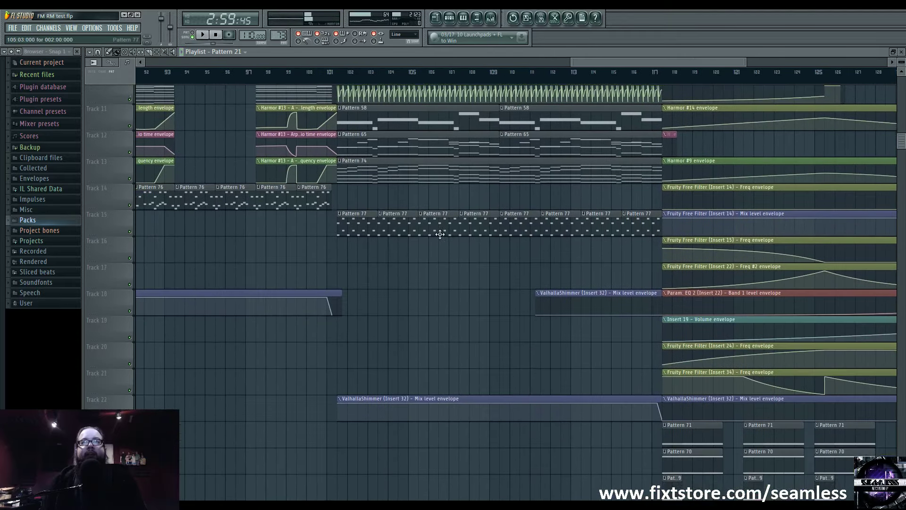
{"action": "scroll", "coordinate": [439, 235], "scroll_direction": "up", "scroll_amount": 5}
{"action": "scroll", "coordinate": [395, 271], "scroll_direction": "right", "scroll_amount": 2}
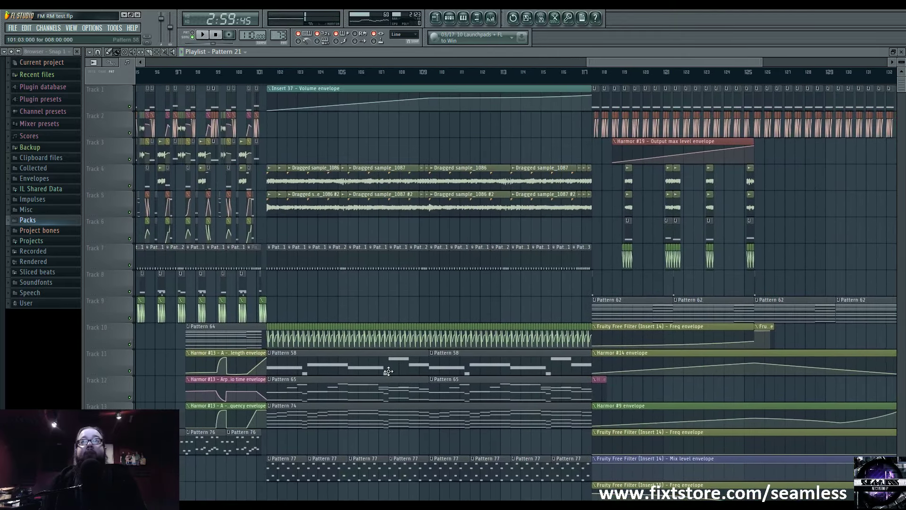
{"action": "scroll", "coordinate": [434, 304], "scroll_direction": "down", "scroll_amount": 4}
{"action": "scroll", "coordinate": [497, 287], "scroll_direction": "down", "scroll_amount": 1}
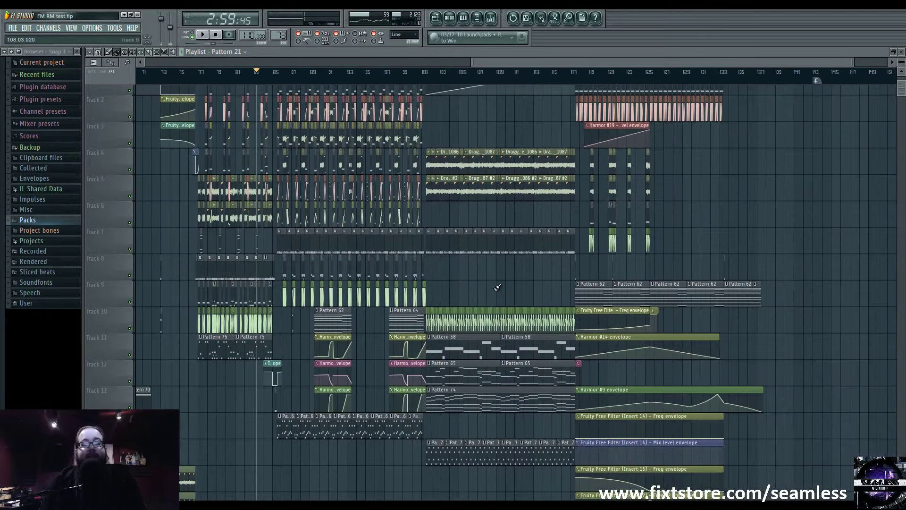
{"action": "scroll", "coordinate": [614, 255], "scroll_direction": "up", "scroll_amount": 5}
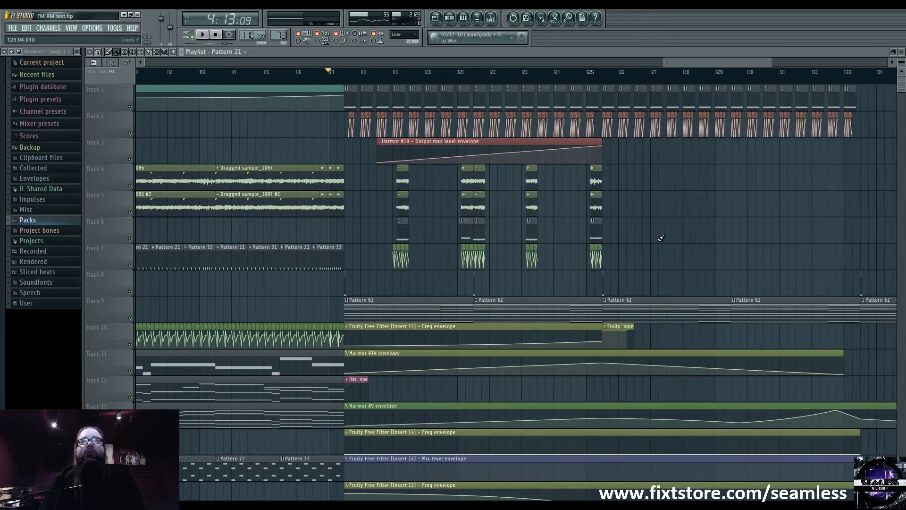
Step: Compare the outro from bar 117 with the intro arrangement between bars 5 and 21
{"action": "left_click_drag", "start_coordinate": [661, 238], "coordinate": [523, 268]}
{"action": "scroll", "coordinate": [213, 276], "scroll_direction": "down", "scroll_amount": 8}
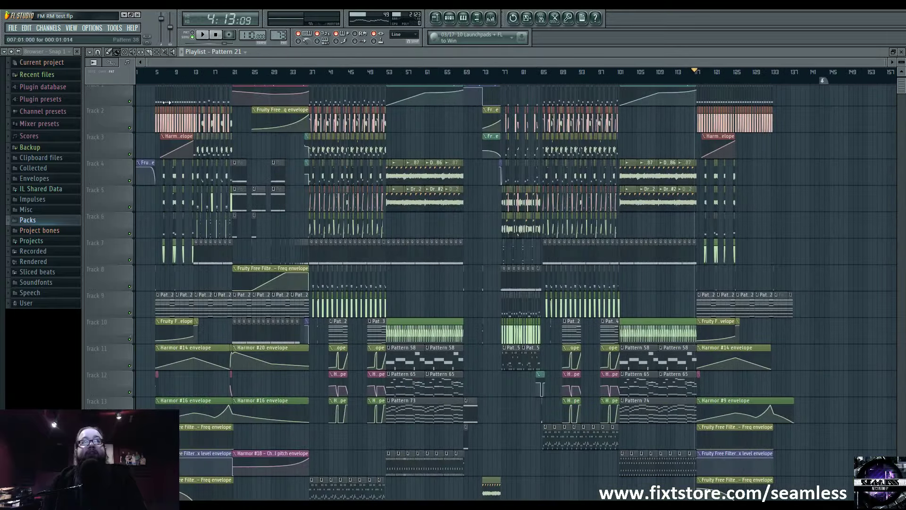
{"action": "scroll", "coordinate": [568, 86], "scroll_direction": "up", "scroll_amount": 8}
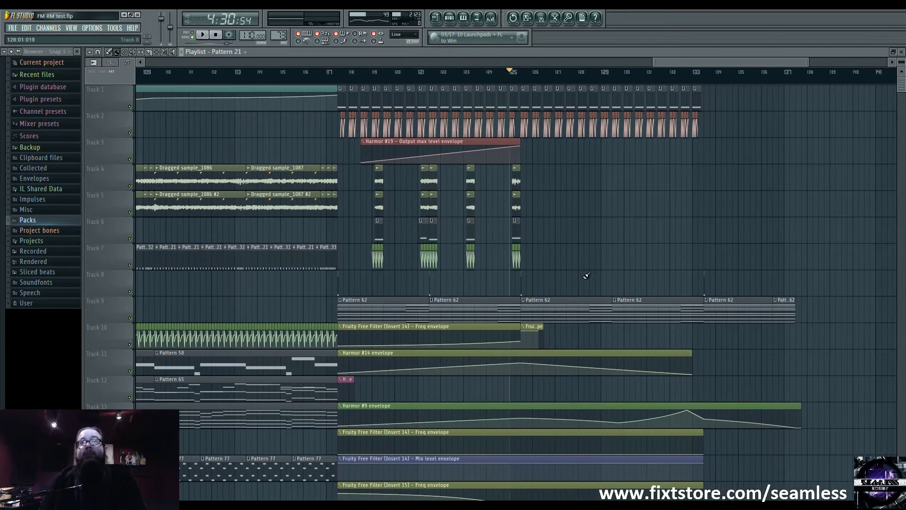
{"action": "scroll", "coordinate": [586, 276], "scroll_direction": "right", "scroll_amount": 1}
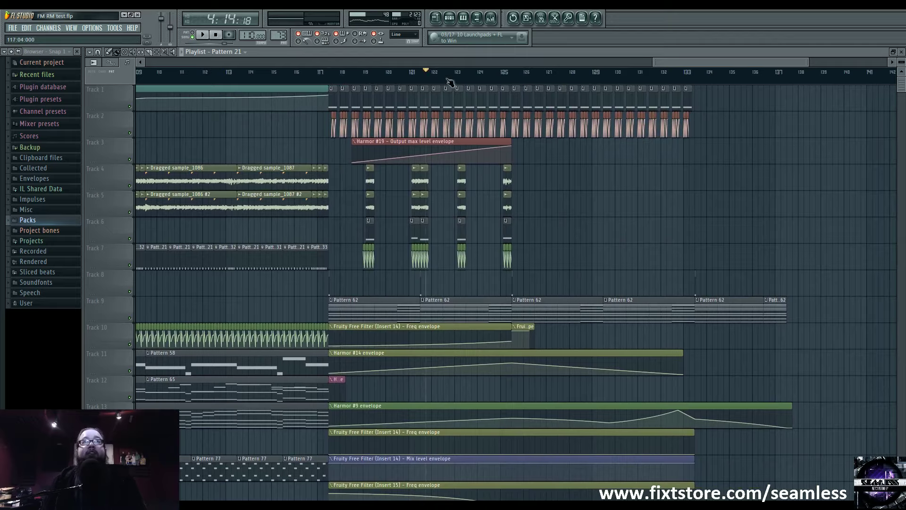
{"action": "scroll", "coordinate": [584, 204], "scroll_direction": "left", "scroll_amount": 15}
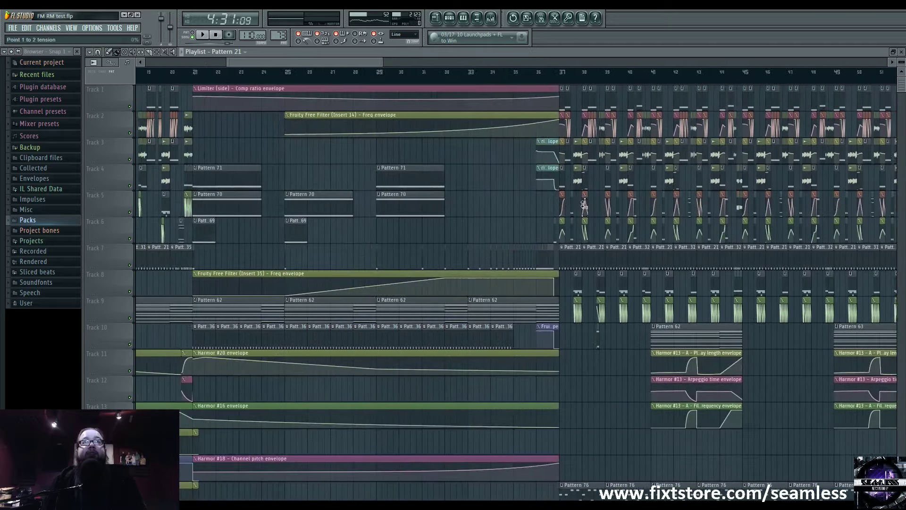
{"action": "scroll", "coordinate": [584, 204], "scroll_direction": "left", "scroll_amount": 3}
{"action": "left_click_drag", "start_coordinate": [252, 78], "coordinate": [388, 83]}
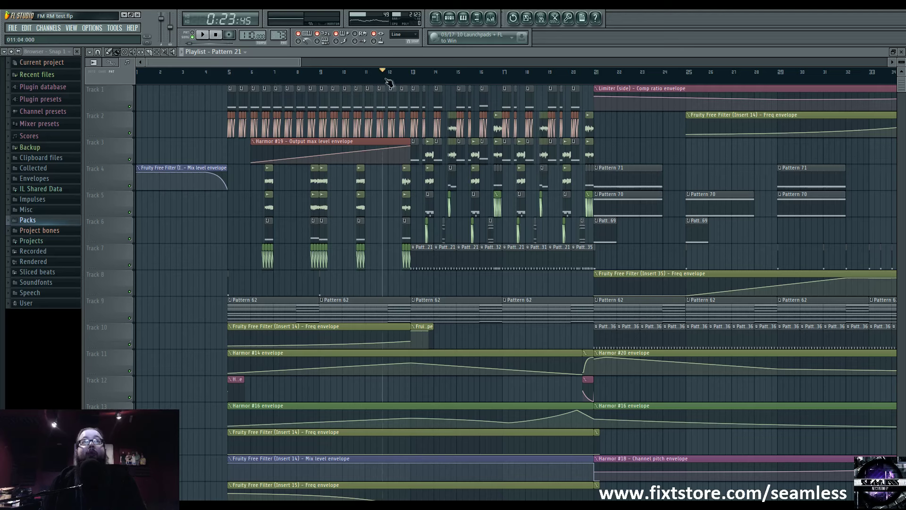
Step: Examine the outro's filter, EQ, volume and reverb automation envelopes and the Pattern 69, 70 and 71 clips on the lower tracks
{"action": "scroll", "coordinate": [198, 297], "scroll_direction": "right", "scroll_amount": 12}
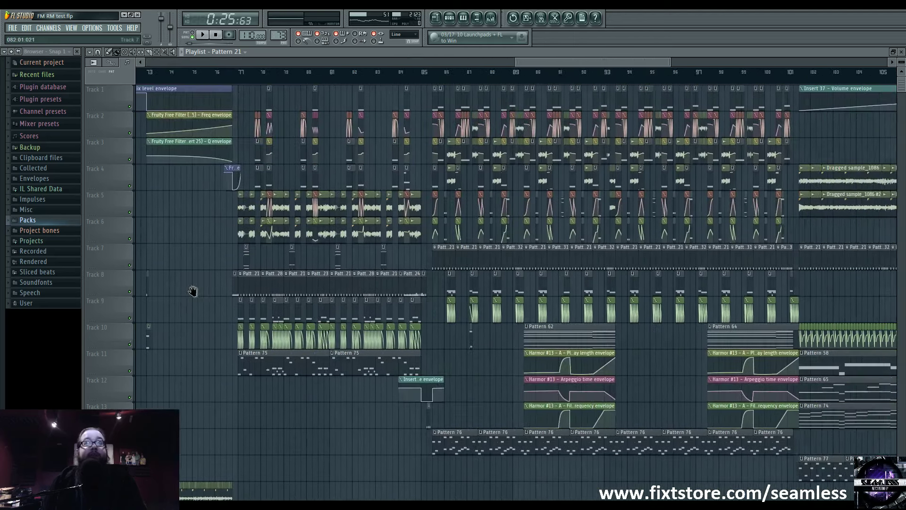
{"action": "scroll", "coordinate": [193, 291], "scroll_direction": "right", "scroll_amount": 7}
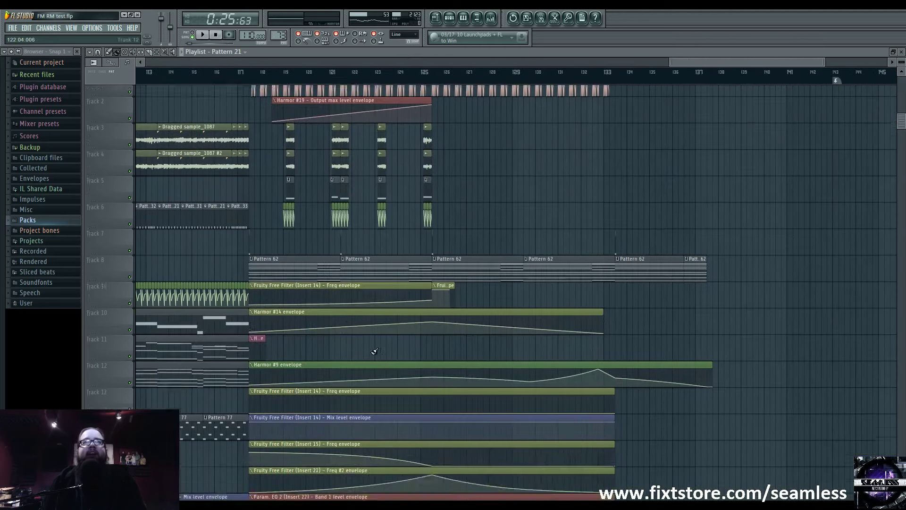
{"action": "scroll", "coordinate": [374, 351], "scroll_direction": "down", "scroll_amount": 5}
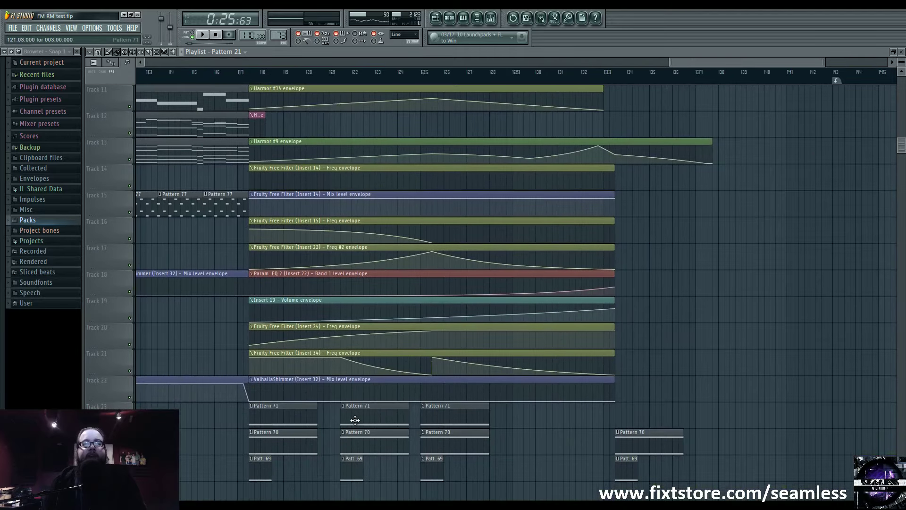
{"action": "scroll", "coordinate": [355, 420], "scroll_direction": "down", "scroll_amount": 1}
{"action": "scroll", "coordinate": [354, 420], "scroll_direction": "up", "scroll_amount": 3}
{"action": "scroll", "coordinate": [355, 420], "scroll_direction": "down", "scroll_amount": 2}
{"action": "scroll", "coordinate": [638, 419], "scroll_direction": "up", "scroll_amount": 1}
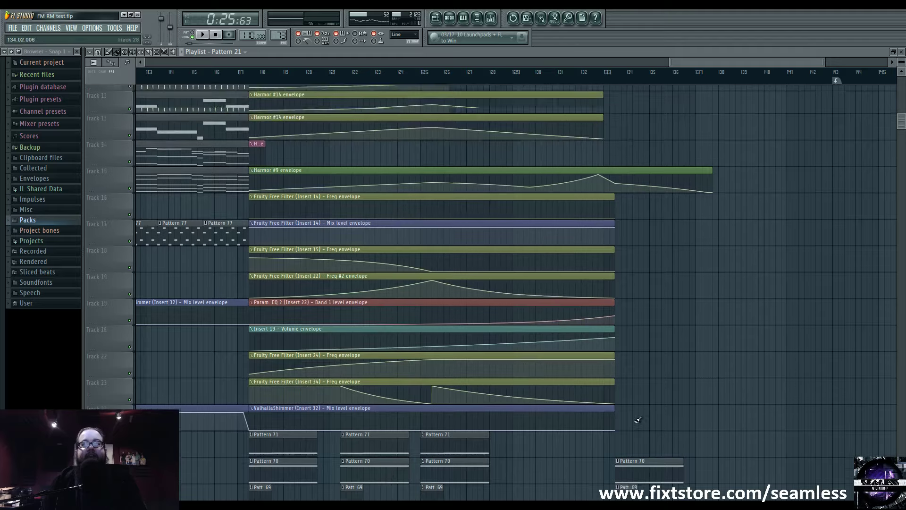
{"action": "scroll", "coordinate": [372, 355], "scroll_direction": "up", "scroll_amount": 6}
Step: Audition the ending from bar 133 to the end of the last Pattern 62 clip at bar 137
{"action": "left_click", "coordinate": [608, 76]}
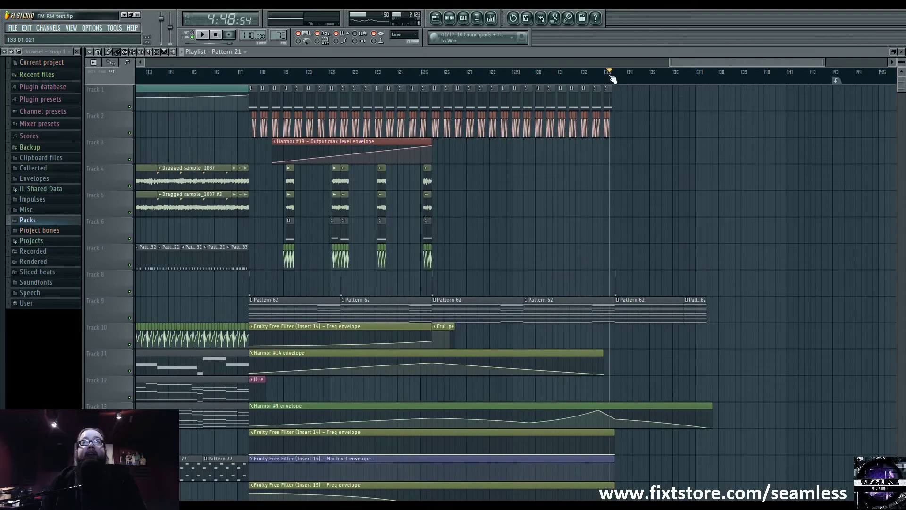
{"action": "key", "text": "space"}
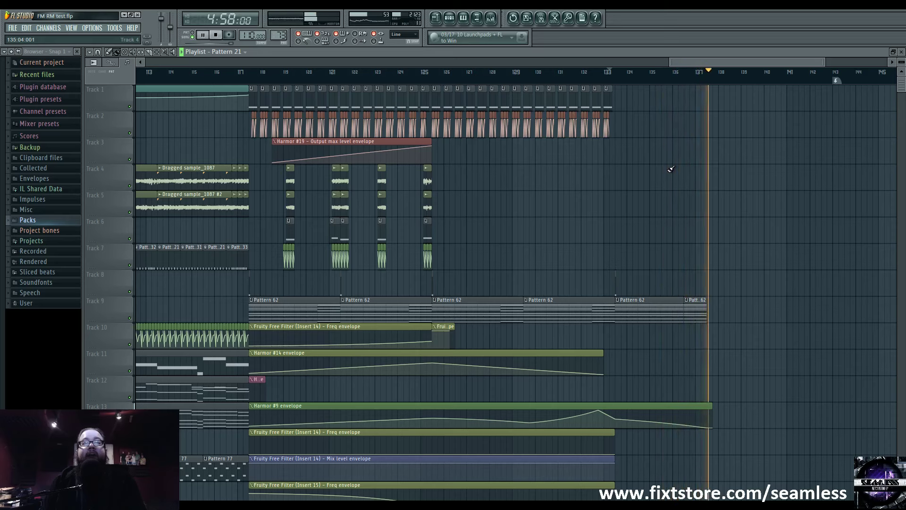
{"action": "key", "text": "space"}
Step: Audition the outro from bar 117, following the kick, sample and Harmor envelope clips toward bar 129
{"action": "left_click", "coordinate": [250, 72]}
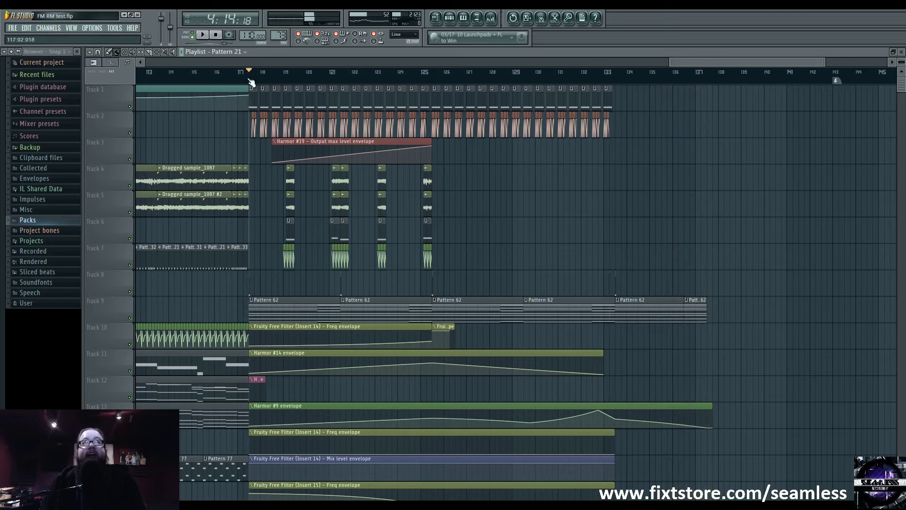
{"action": "key", "text": "space"}
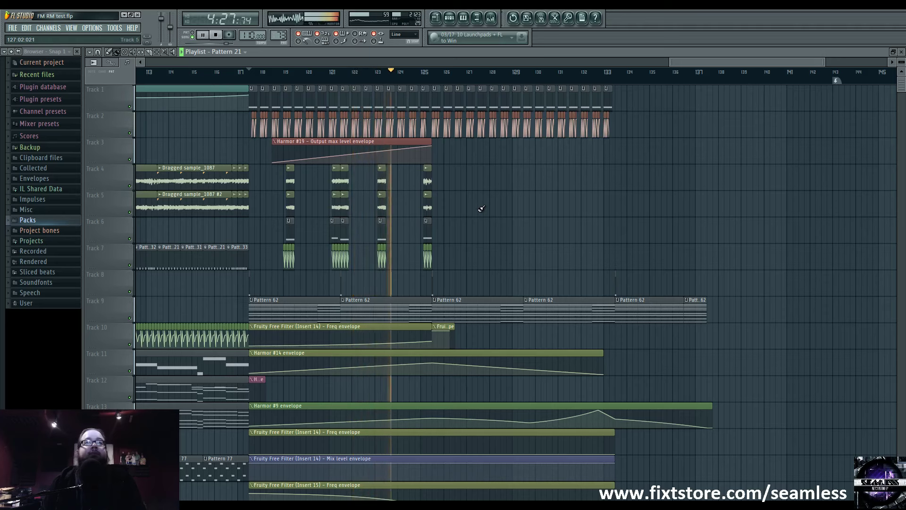
{"action": "scroll", "coordinate": [519, 212], "scroll_direction": "left", "scroll_amount": 3}
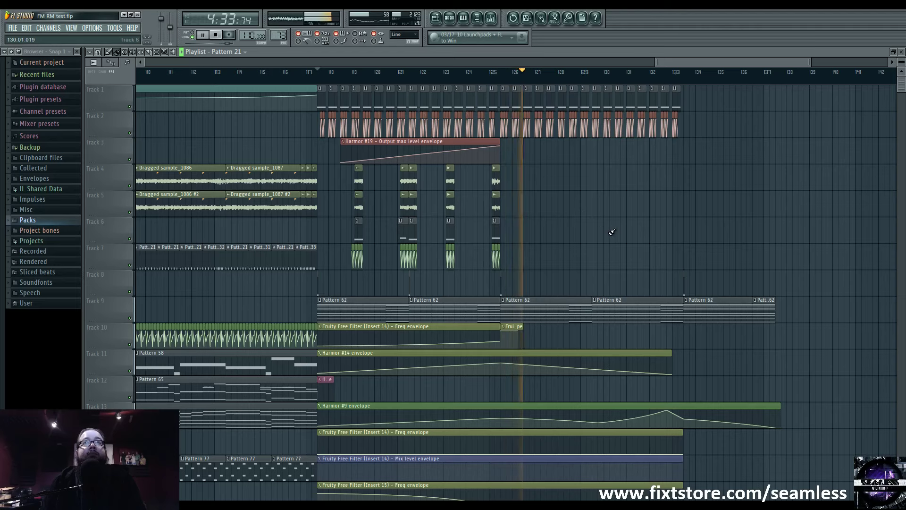
{"action": "scroll", "coordinate": [584, 242], "scroll_direction": "up", "scroll_amount": 1}
{"action": "scroll", "coordinate": [584, 242], "scroll_direction": "up", "scroll_amount": 2}
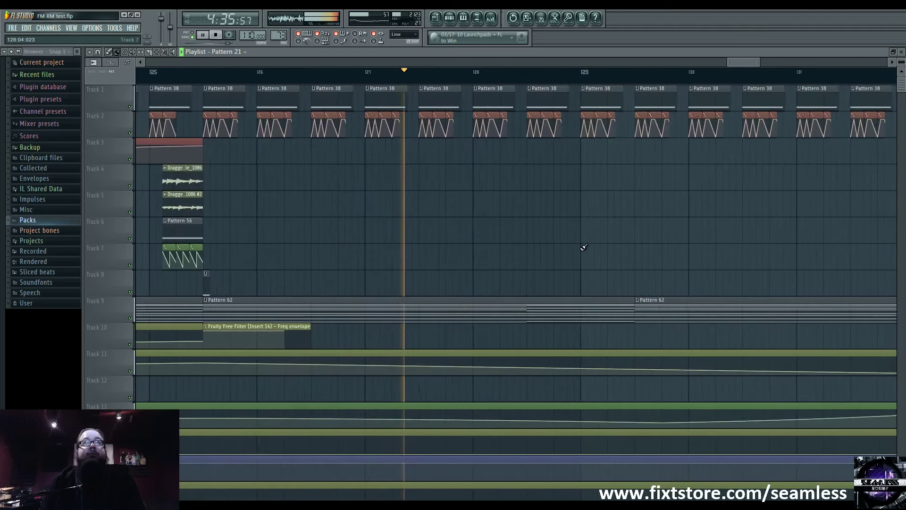
{"action": "scroll", "coordinate": [583, 246], "scroll_direction": "down", "scroll_amount": 3}
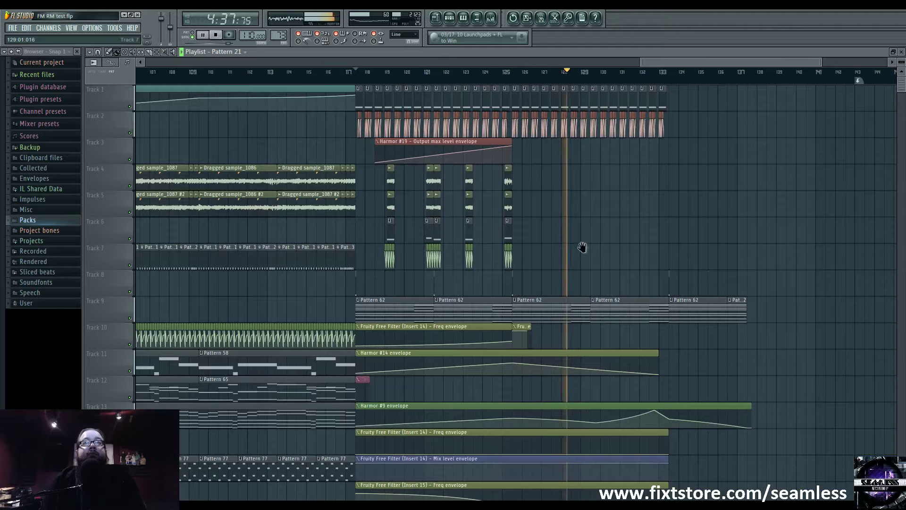
{"action": "left_click_drag", "start_coordinate": [584, 247], "coordinate": [544, 249]}
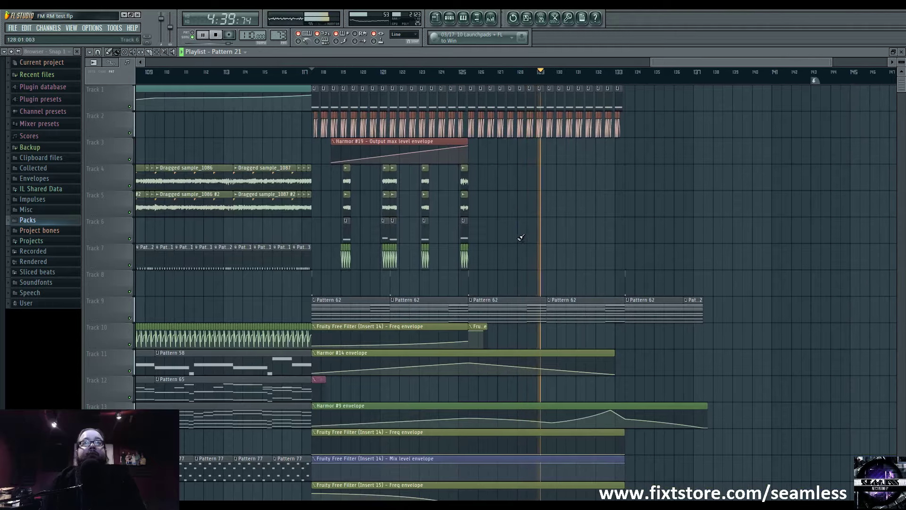
Step: Continue the playback to about bar 137 while checking the outro's filter, EQ and reverb envelopes and the lower pattern and vocal clips, and stop it
{"action": "scroll", "coordinate": [507, 198], "scroll_direction": "down", "scroll_amount": 4}
{"action": "scroll", "coordinate": [502, 212], "scroll_direction": "down", "scroll_amount": 3}
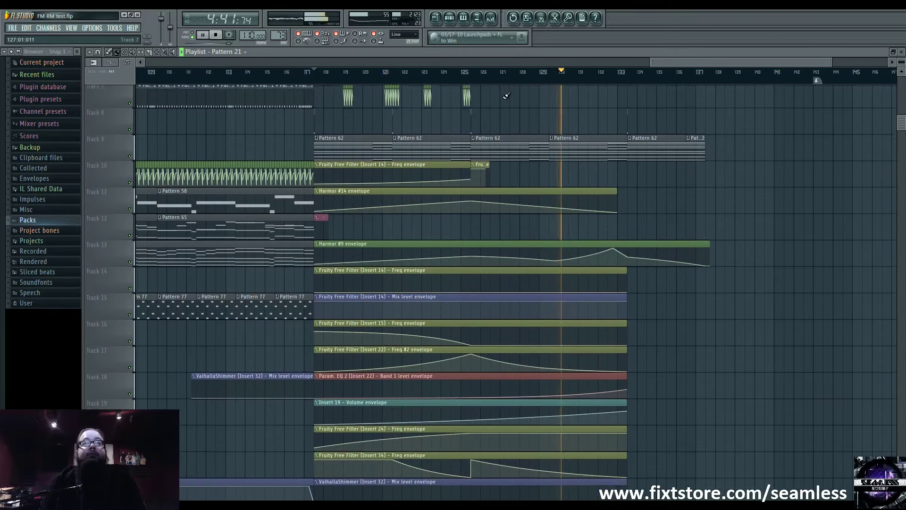
{"action": "scroll", "coordinate": [462, 270], "scroll_direction": "up", "scroll_amount": 7}
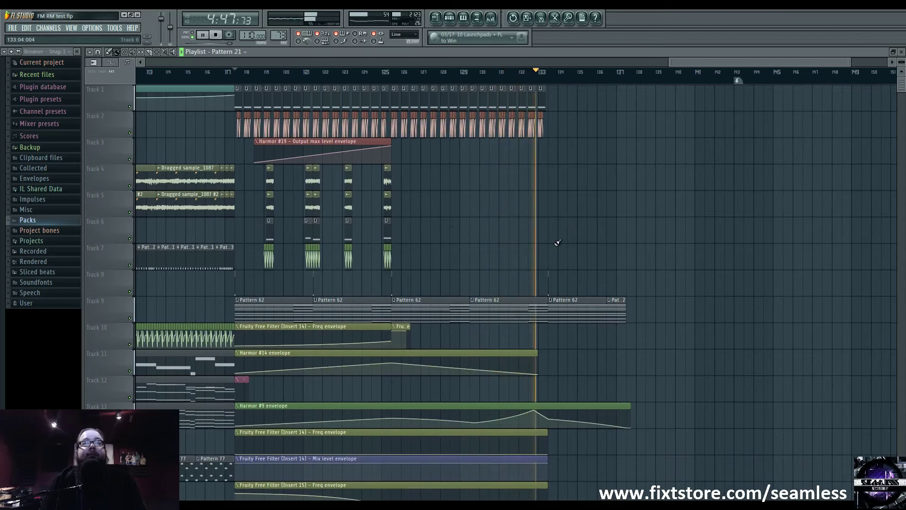
{"action": "scroll", "coordinate": [513, 266], "scroll_direction": "down", "scroll_amount": 7}
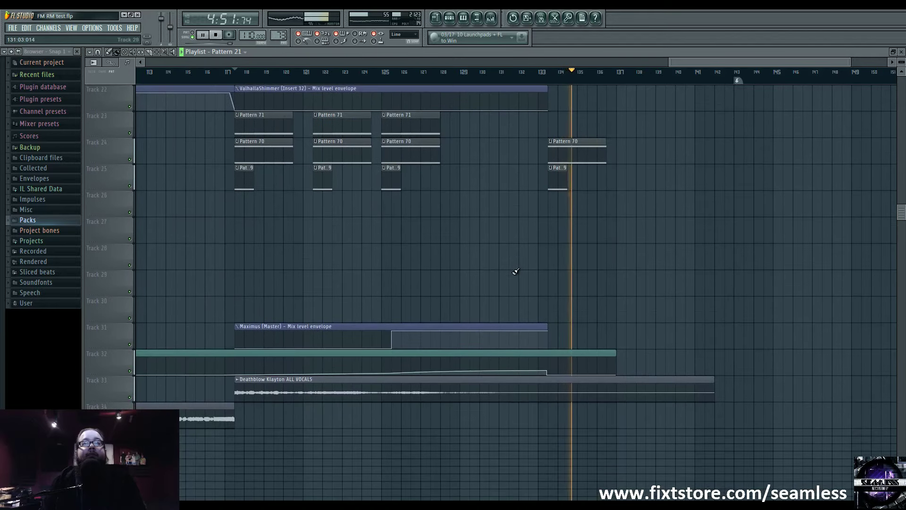
{"action": "scroll", "coordinate": [516, 271], "scroll_direction": "up", "scroll_amount": 6}
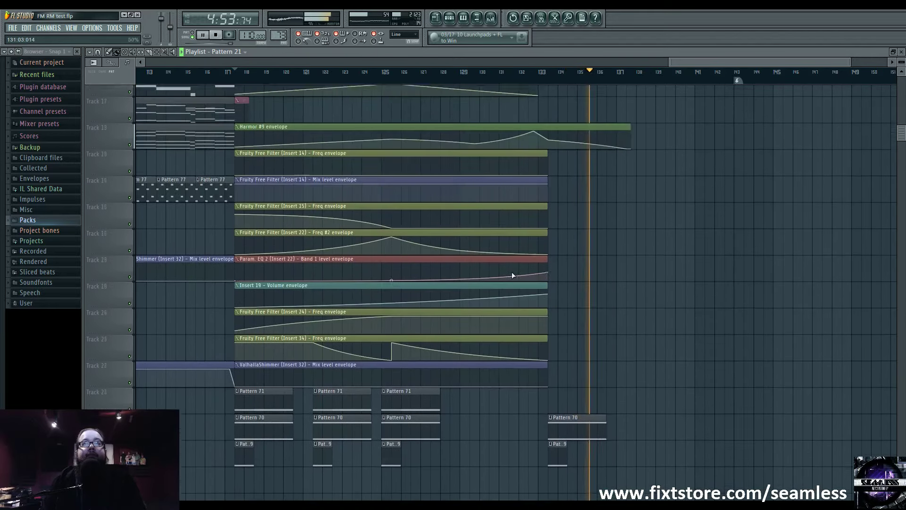
{"action": "scroll", "coordinate": [516, 271], "scroll_direction": "up", "scroll_amount": 1}
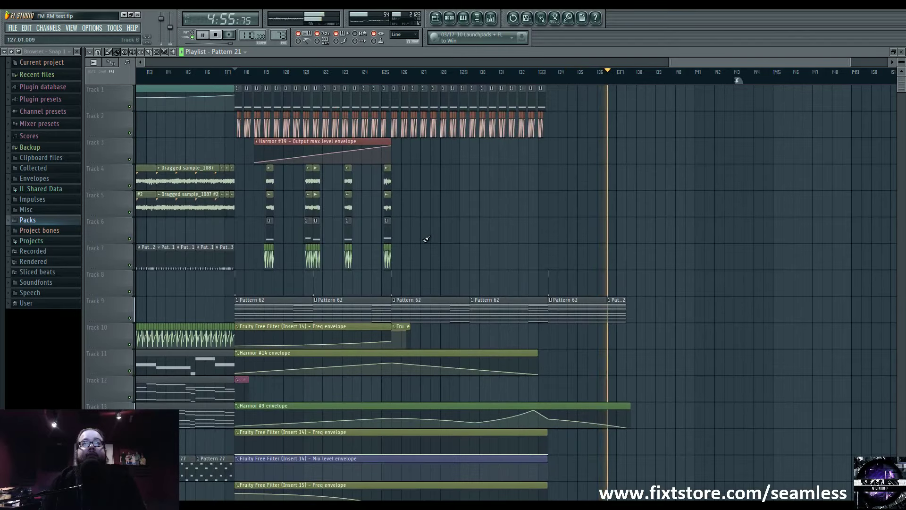
{"action": "key", "text": "space"}
Step: Survey the full arrangement from bar 1 to the outro, including the lower automation and Deathblow vocal tracks
{"action": "scroll", "coordinate": [629, 262], "scroll_direction": "down", "scroll_amount": 8, "text": "ctrl"}
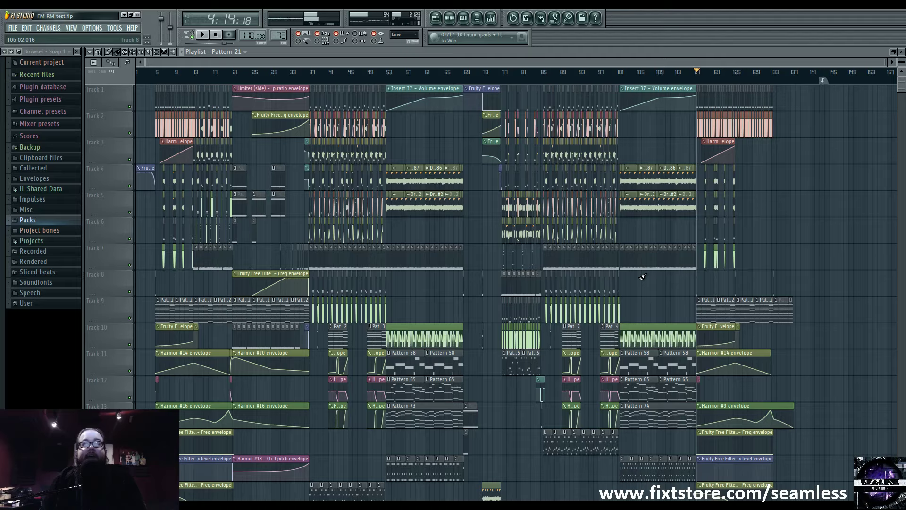
{"action": "scroll", "coordinate": [728, 301], "scroll_direction": "up", "scroll_amount": 8}
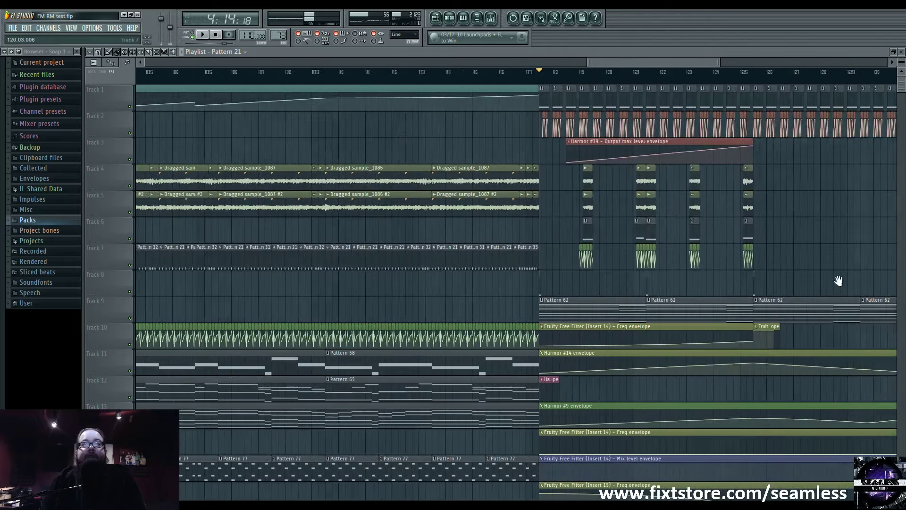
{"action": "scroll", "coordinate": [841, 297], "scroll_direction": "down", "scroll_amount": 8}
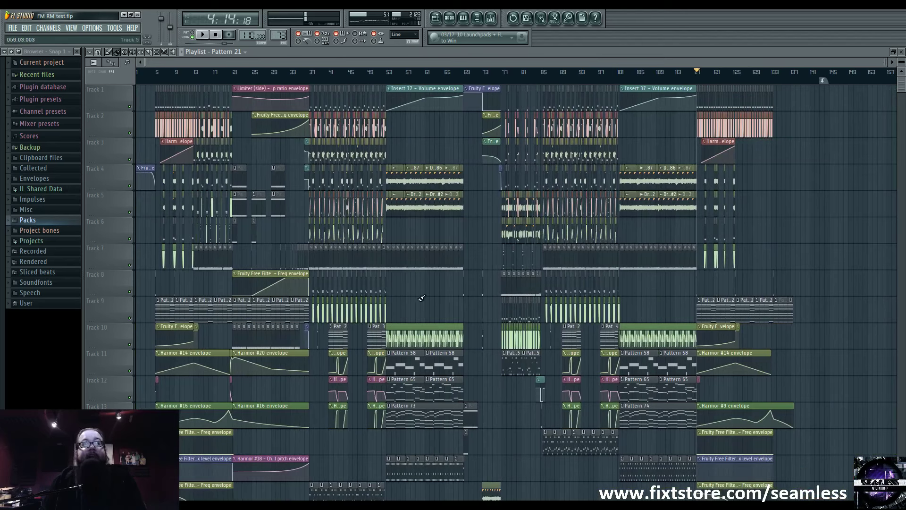
{"action": "scroll", "coordinate": [422, 297], "scroll_direction": "down", "scroll_amount": 10}
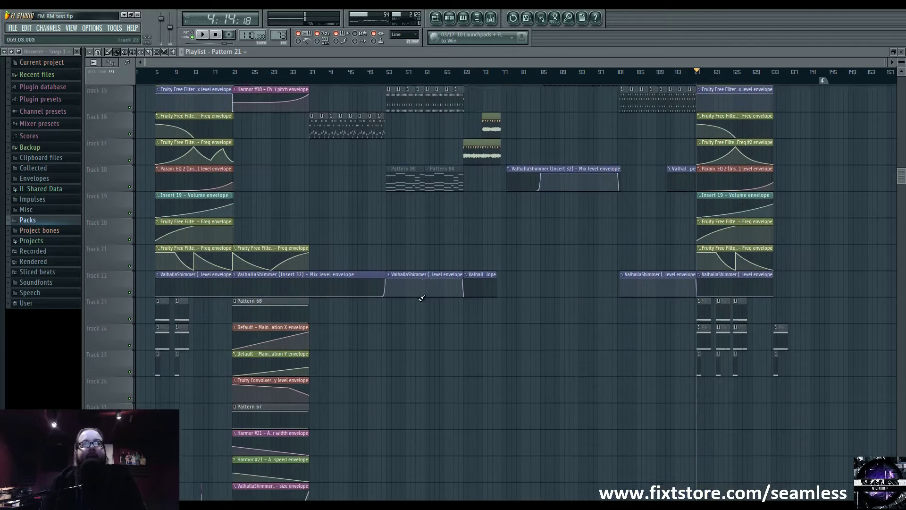
{"action": "scroll", "coordinate": [421, 297], "scroll_direction": "down", "scroll_amount": 1}
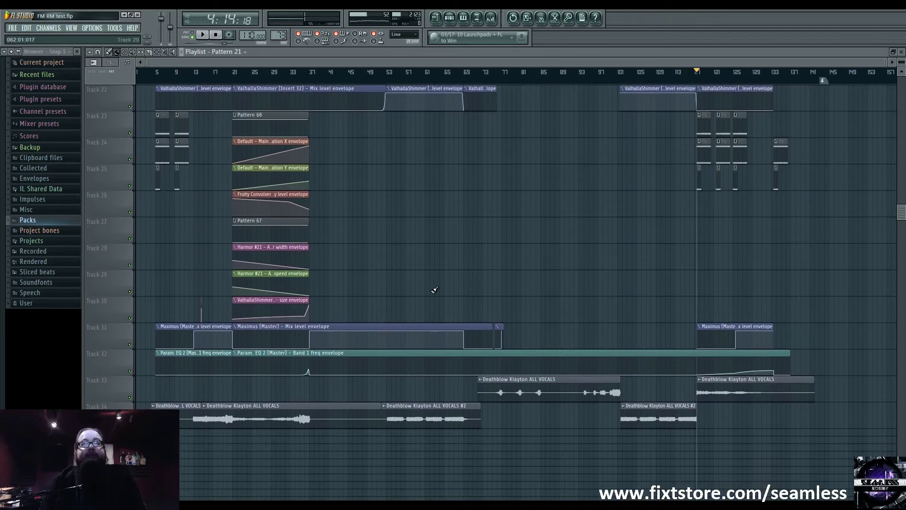
{"action": "scroll", "coordinate": [434, 290], "scroll_direction": "up", "scroll_amount": 10}
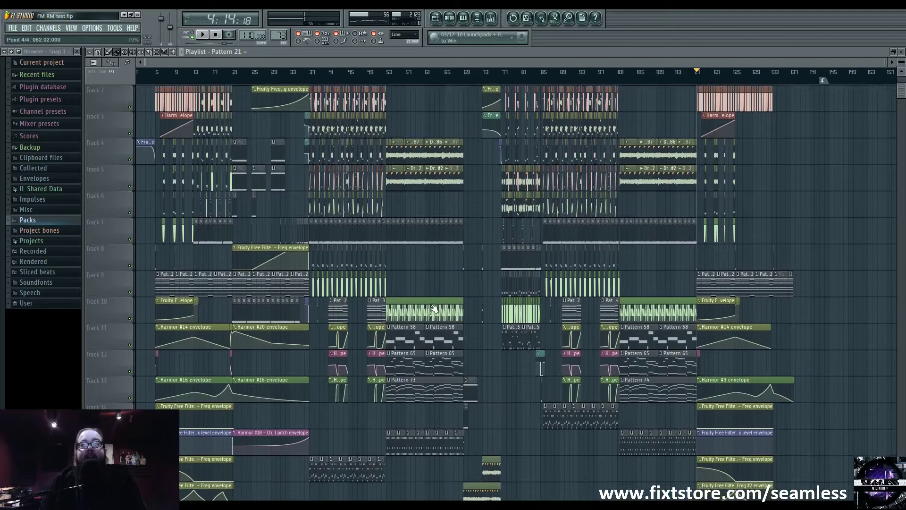
{"action": "scroll", "coordinate": [434, 308], "scroll_direction": "down", "scroll_amount": 1}
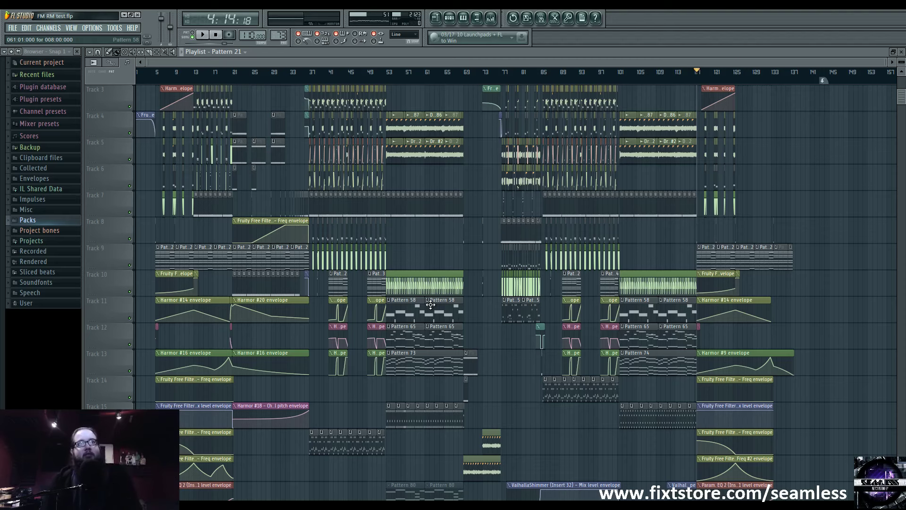
{"action": "scroll", "coordinate": [431, 306], "scroll_direction": "up", "scroll_amount": 2}
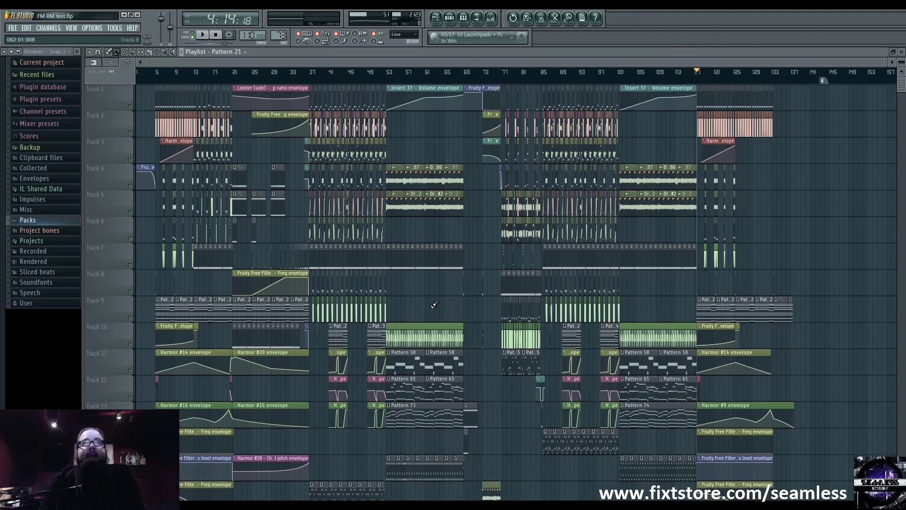
Step: Examine the clips between bars 42 and 48 up close and compare them with the intro from bar 5 to 21
{"action": "scroll", "coordinate": [393, 284], "scroll_direction": "up", "scroll_amount": 10}
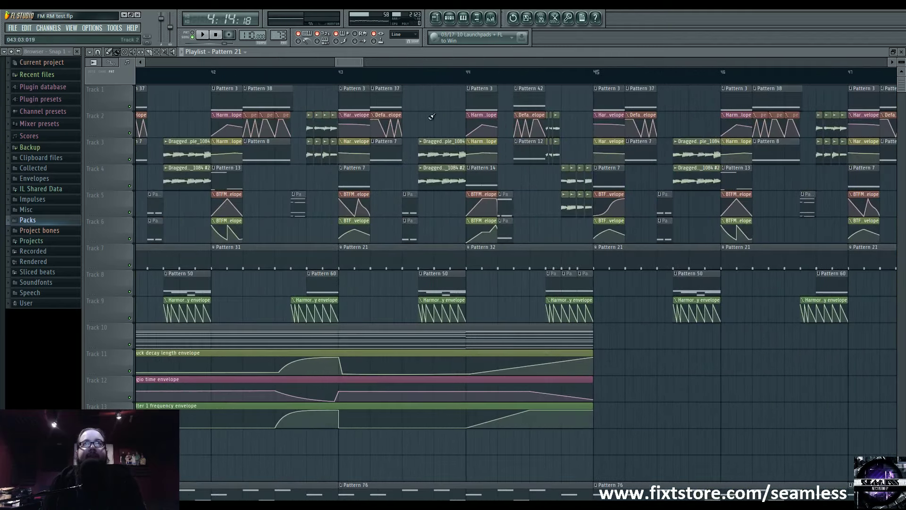
{"action": "scroll", "coordinate": [405, 226], "scroll_direction": "right", "scroll_amount": 2}
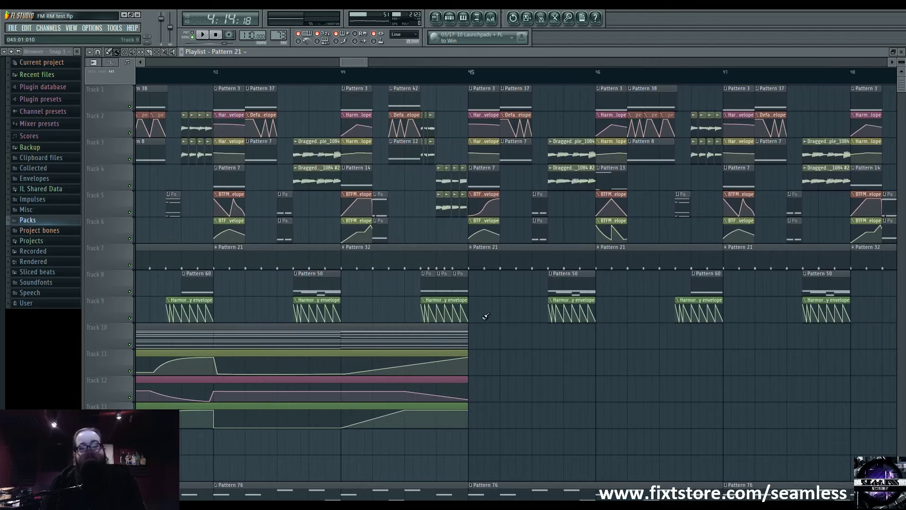
{"action": "scroll", "coordinate": [486, 307], "scroll_direction": "right", "scroll_amount": 1}
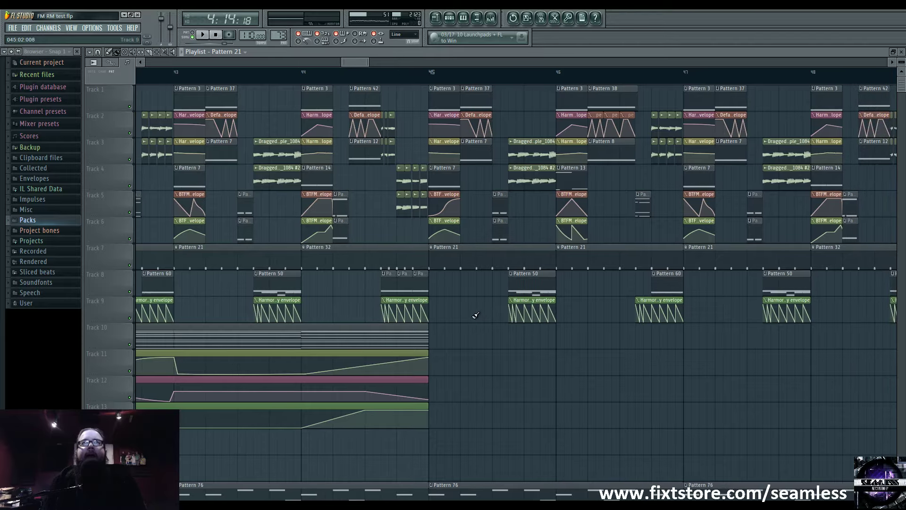
{"action": "scroll", "coordinate": [582, 334], "scroll_direction": "down", "scroll_amount": 4}
{"action": "scroll", "coordinate": [582, 338], "scroll_direction": "down", "scroll_amount": 3}
{"action": "left_click_drag", "start_coordinate": [582, 338], "coordinate": [804, 378]}
{"action": "scroll", "coordinate": [423, 281], "scroll_direction": "left", "scroll_amount": 4}
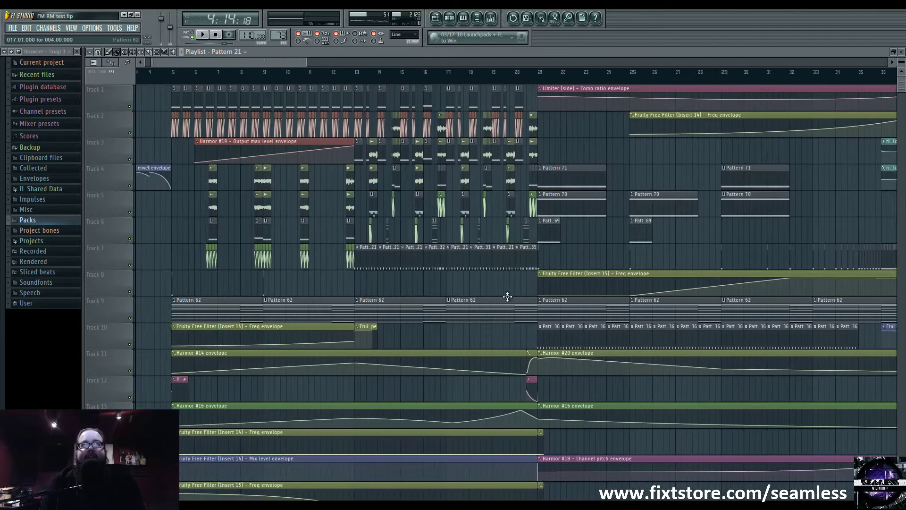
{"action": "scroll", "coordinate": [510, 282], "scroll_direction": "right", "scroll_amount": 1}
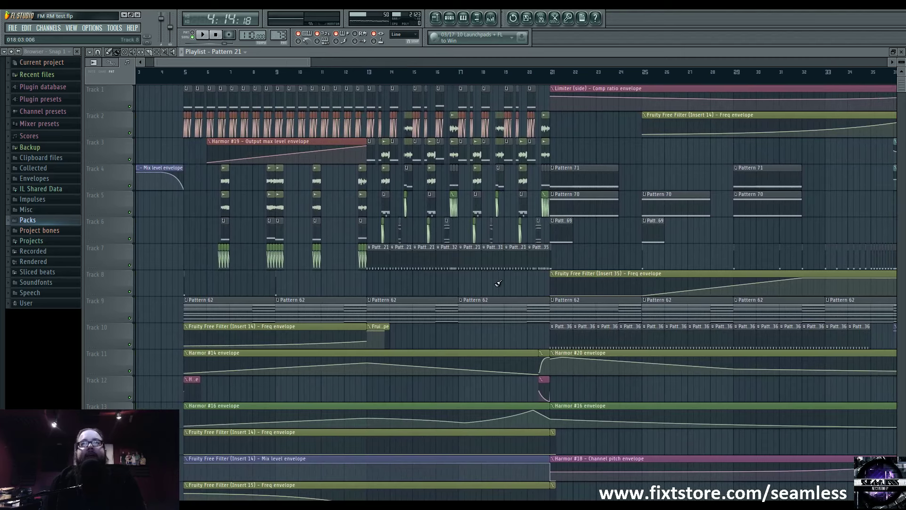
Step: Review the whole song's lower tracks, from the filter and ValhallaShimmer envelopes to the Maximus and Param. EQ 2 master automation
{"action": "scroll", "coordinate": [515, 282], "scroll_direction": "down", "scroll_amount": 8}
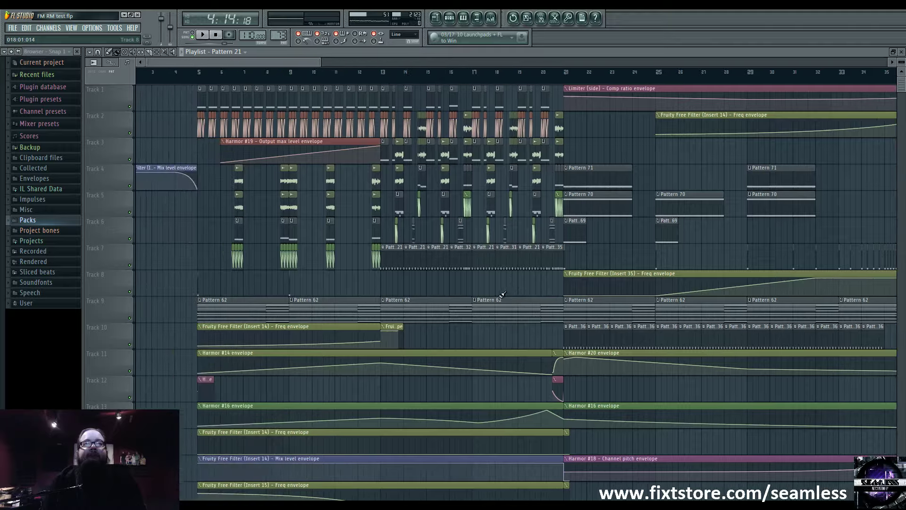
{"action": "scroll", "coordinate": [496, 297], "scroll_direction": "down", "scroll_amount": 2}
{"action": "scroll", "coordinate": [276, 379], "scroll_direction": "down", "scroll_amount": 5}
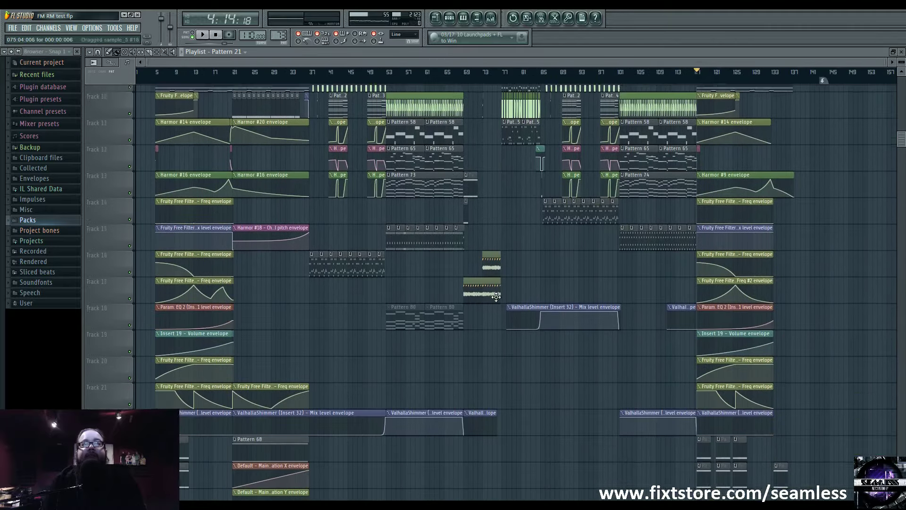
{"action": "scroll", "coordinate": [747, 260], "scroll_direction": "down", "scroll_amount": 6}
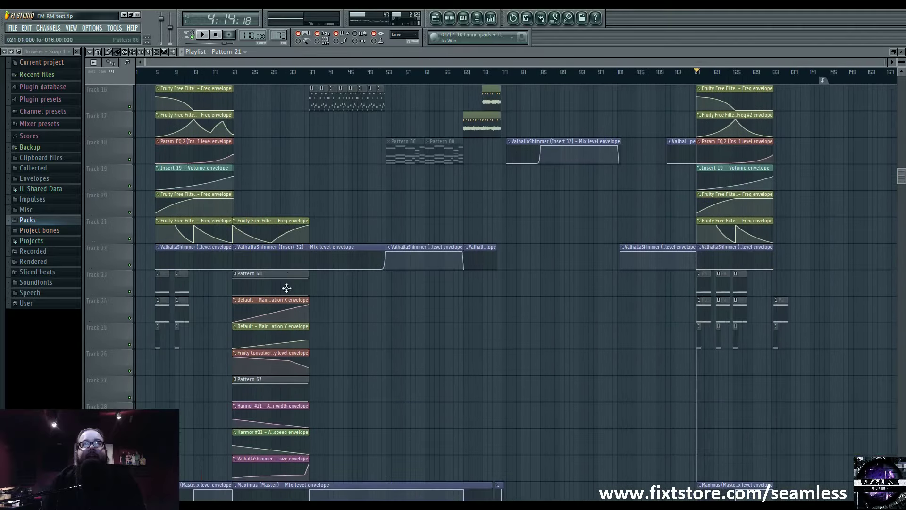
{"action": "scroll", "coordinate": [663, 308], "scroll_direction": "up", "scroll_amount": 6}
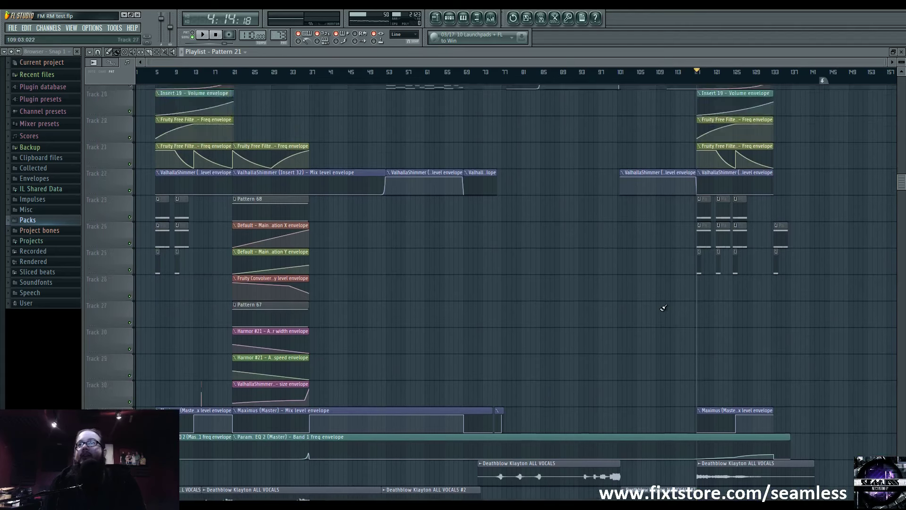
{"action": "scroll", "coordinate": [512, 353], "scroll_direction": "up", "scroll_amount": 4}
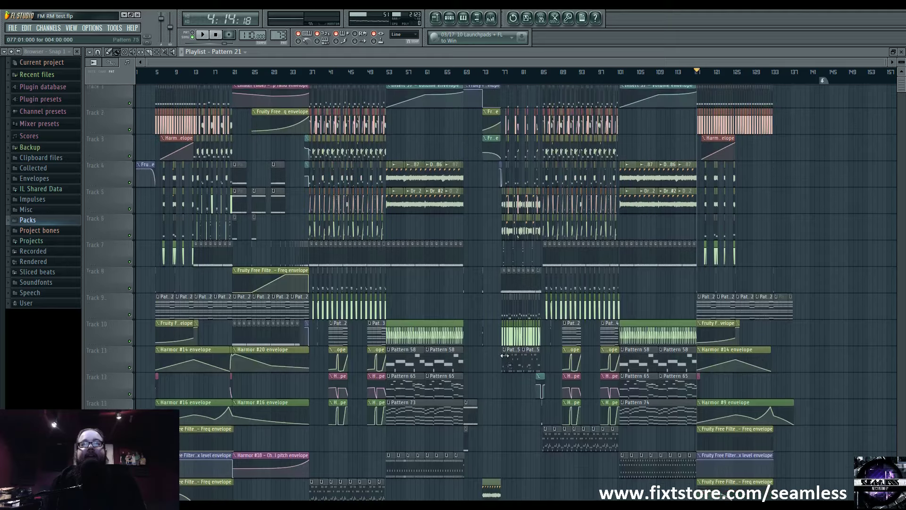
{"action": "scroll", "coordinate": [493, 360], "scroll_direction": "down", "scroll_amount": 2}
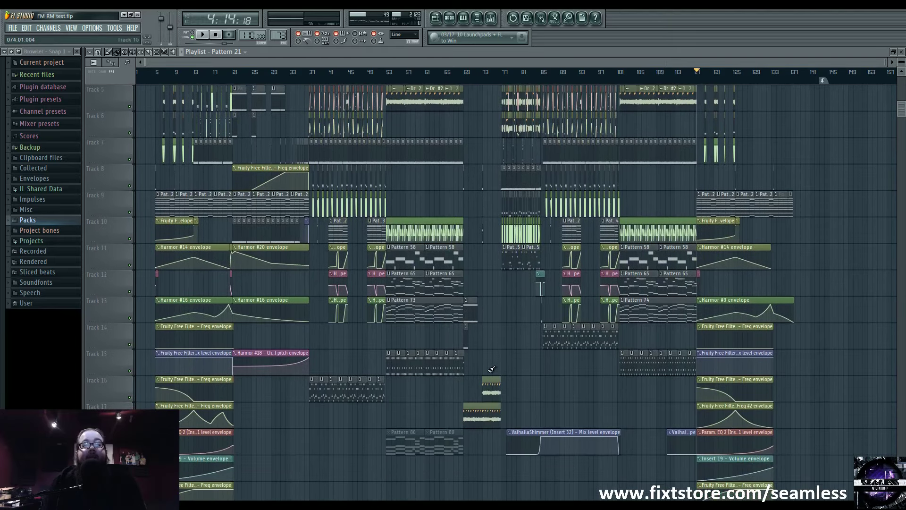
{"action": "scroll", "coordinate": [495, 369], "scroll_direction": "down", "scroll_amount": 1}
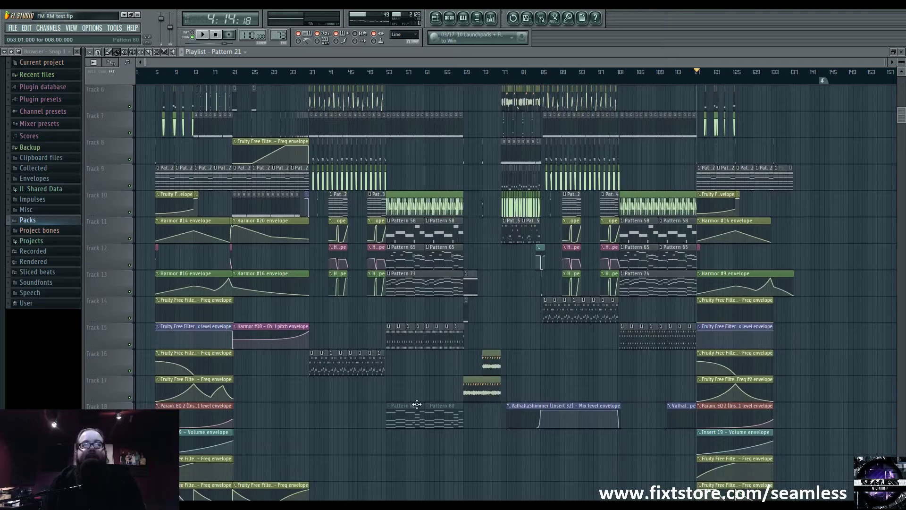
Step: Inspect the muted Pattern 80's notes and its Harmor #33 synth settings, and return to the playlist
{"action": "double_click", "coordinate": [397, 410]}
{"action": "left_click", "coordinate": [456, 20]}
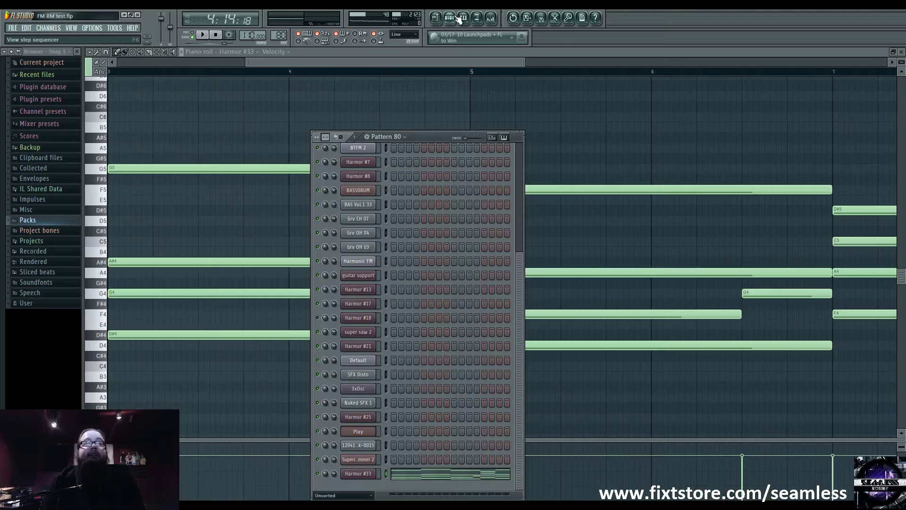
{"action": "left_click", "coordinate": [365, 473]}
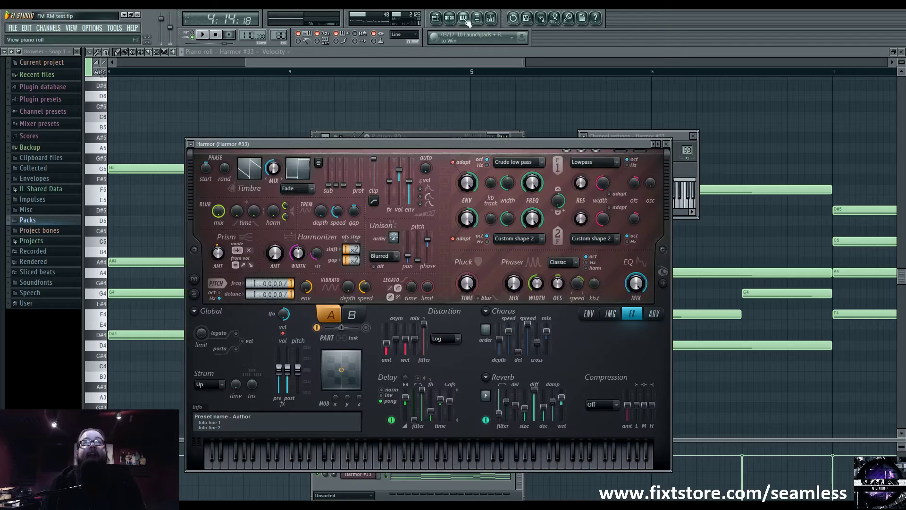
{"action": "left_click", "coordinate": [435, 18]}
Step: Look over the section from bar 53 to 69 up close and within the whole arrangement
{"action": "scroll", "coordinate": [421, 359], "scroll_direction": "up", "scroll_amount": 3}
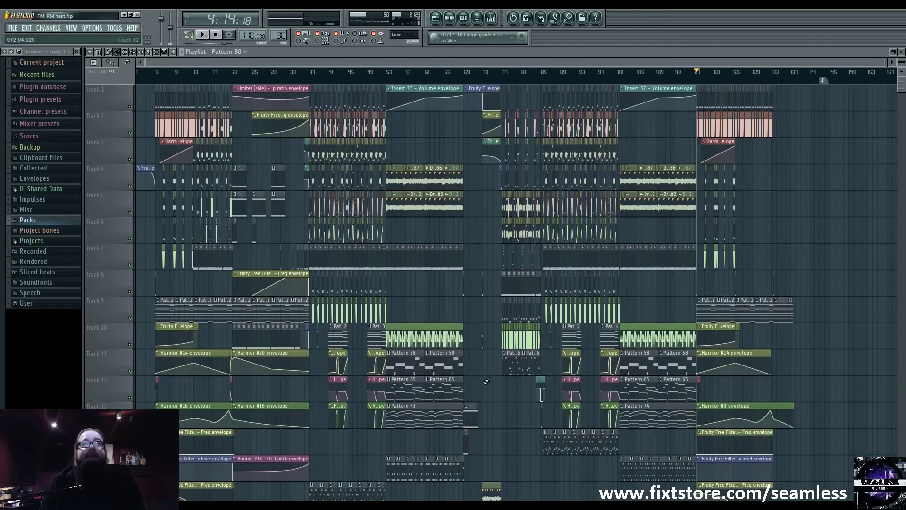
{"action": "scroll", "coordinate": [486, 380], "scroll_direction": "up", "scroll_amount": 8}
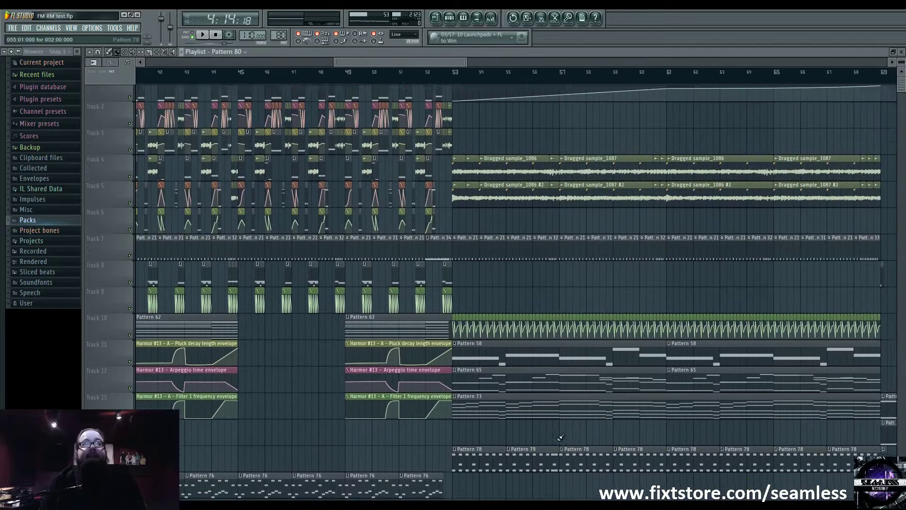
{"action": "scroll", "coordinate": [560, 438], "scroll_direction": "down", "scroll_amount": 8}
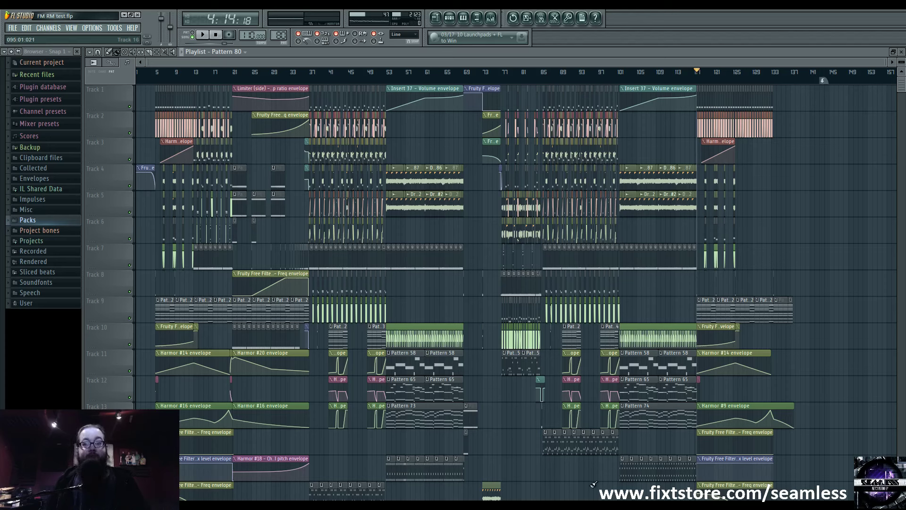
Step: Switch to the broadcasting program and open its list of broadcast channels
{"action": "key", "text": "alt+Tab"}
{"action": "left_click", "coordinate": [500, 199]}
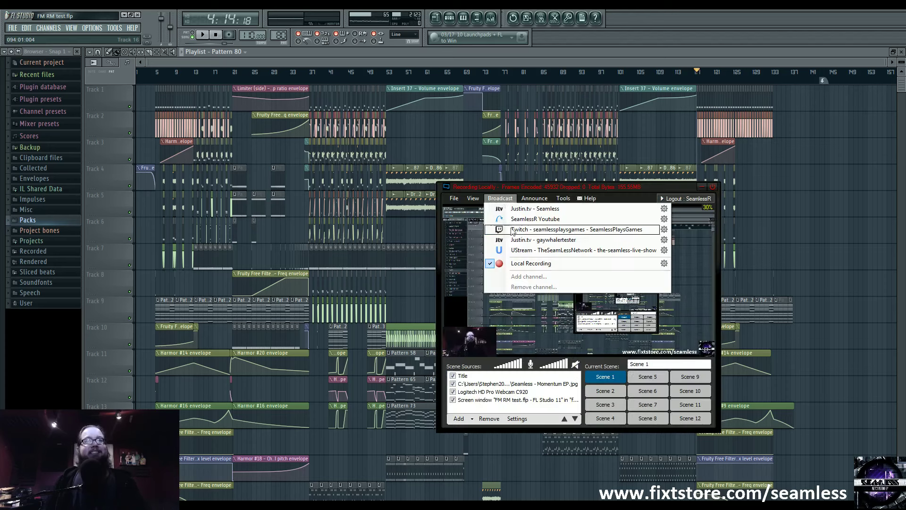